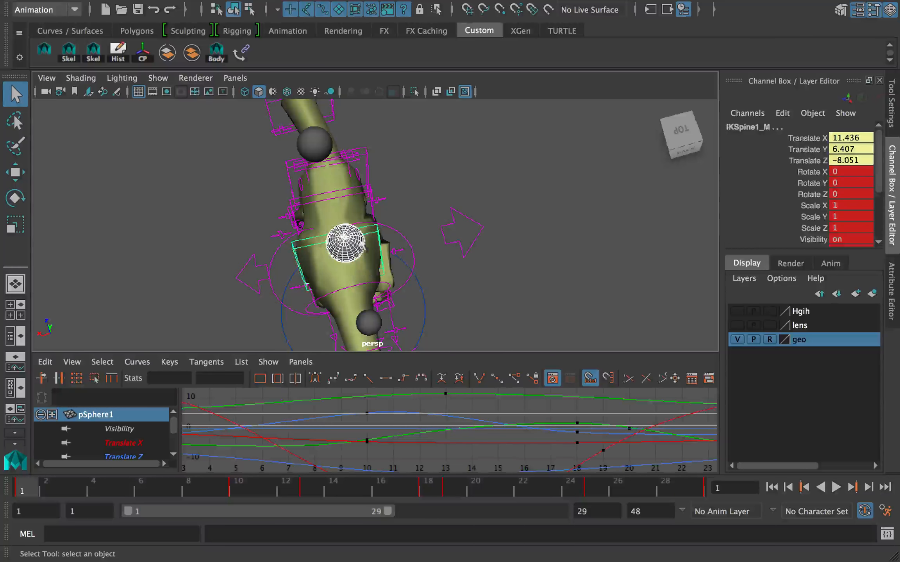
Step: Try orient-constraining the IKSpine1_M control to pSphere1 and check the motion by scrubbing and playing back the animation
click(241, 53)
drag(42, 487, 549, 483)
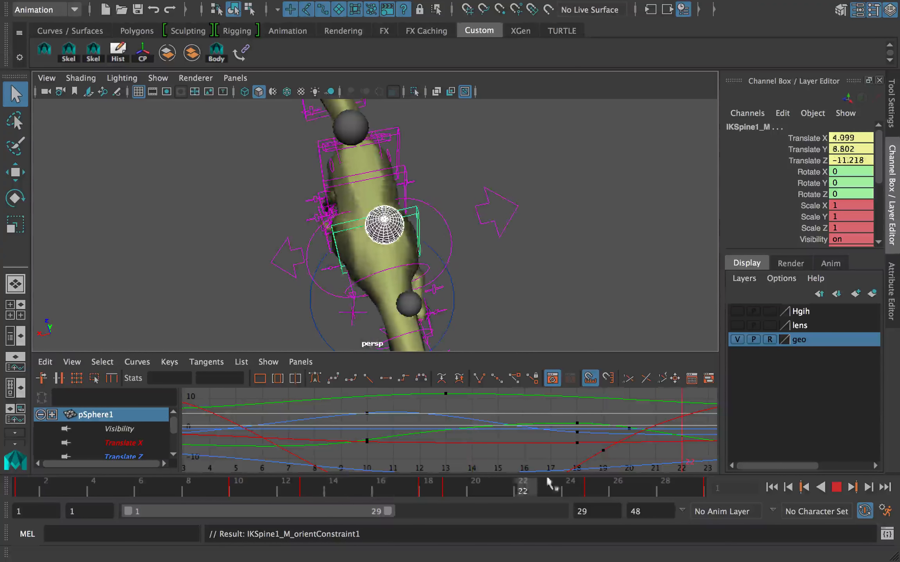
drag(661, 468, 662, 464)
key(alt+shift+v)
key(alt+v)
alt+drag(523, 294, 405, 202)
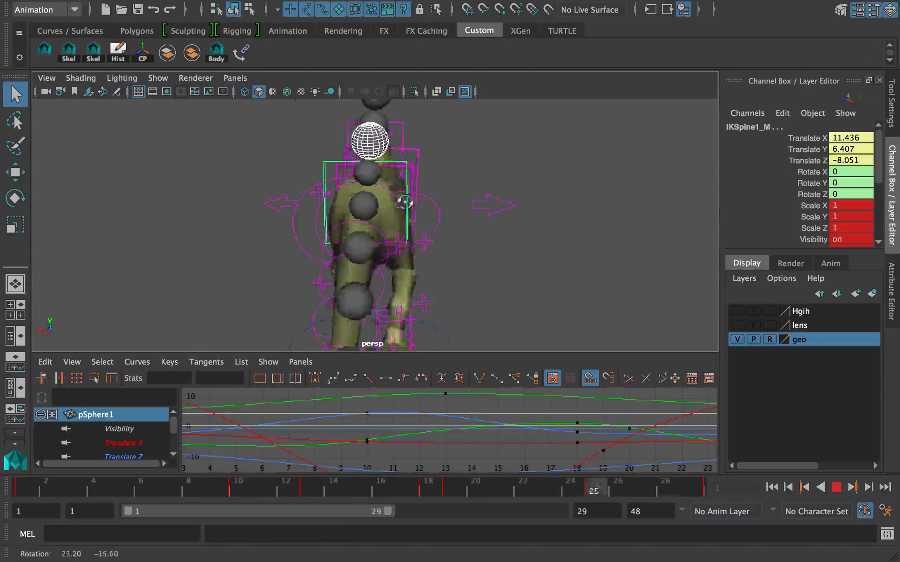
key(alt+v)
Step: Undo the orient constraint on IKSpine1_M along with the object selections made for it
key(ctrl+z)
key(ctrl+z)
key(ctrl+z)
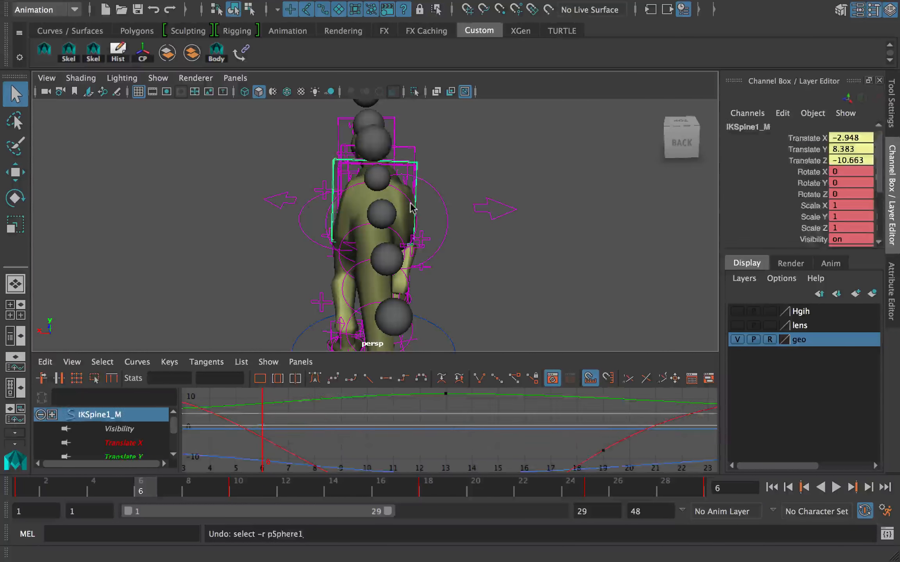
key(ctrl+z)
Step: Play back the walk, select the pSphere1 control sphere, and scrub to frame 18 in a front-facing view
click(87, 495)
key(alt+v)
alt+drag(395, 227, 440, 239)
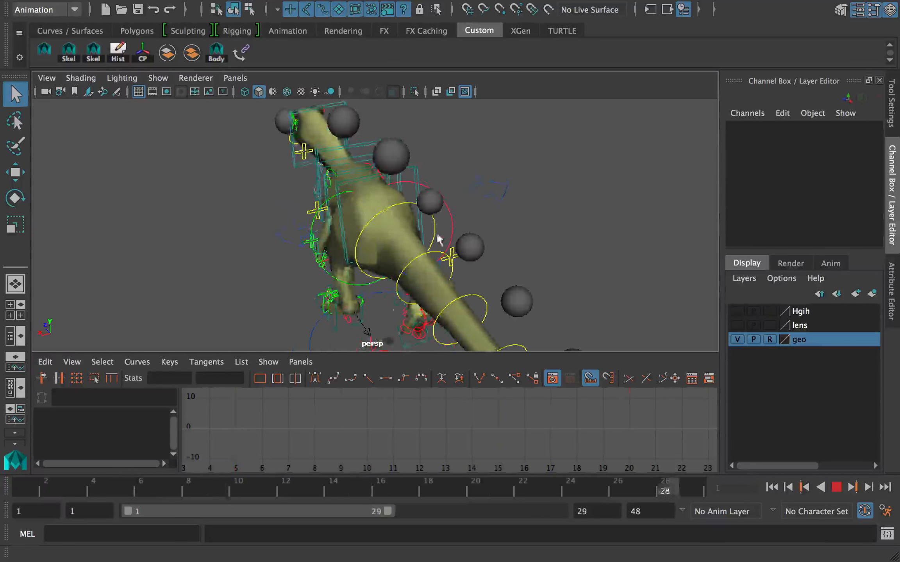
click(396, 159)
alt+drag(396, 160, 372, 179)
key(alt+v)
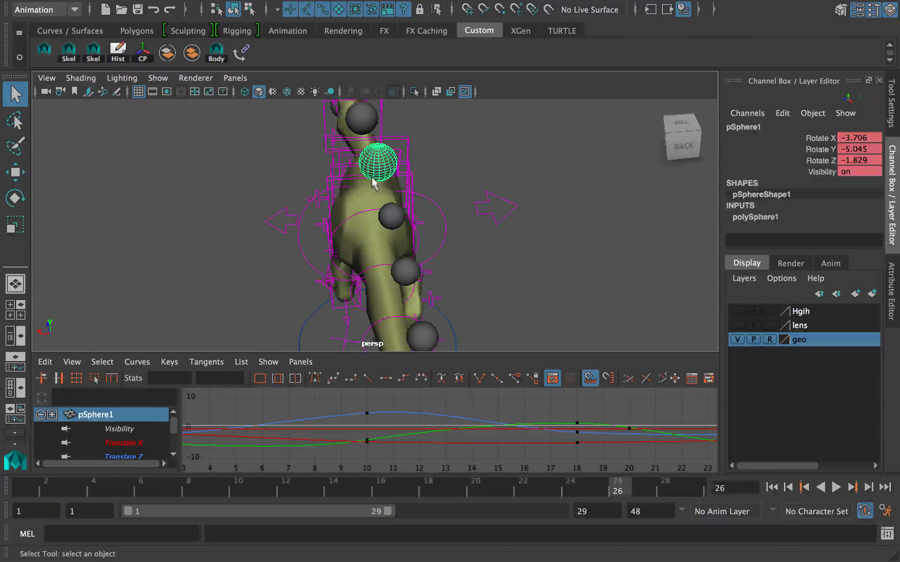
click(24, 489)
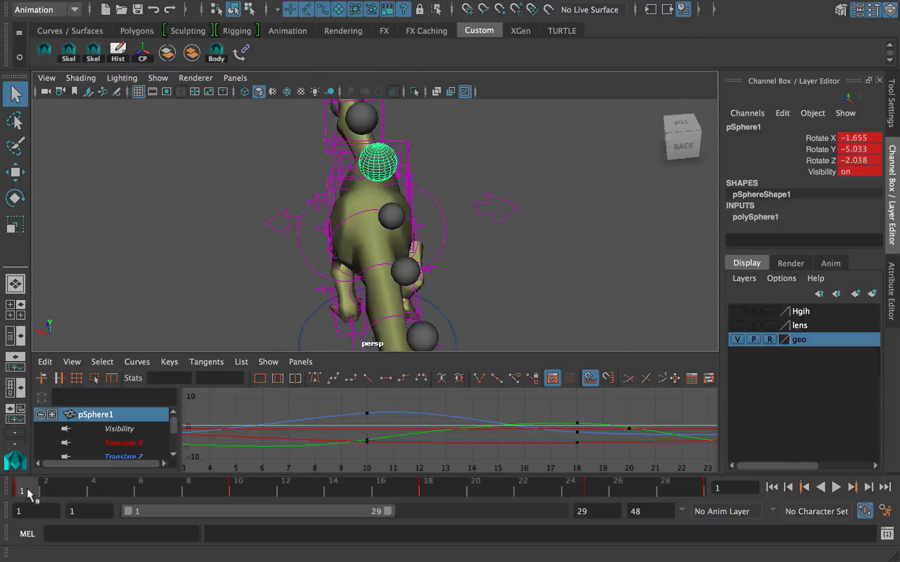
alt+drag(305, 273, 474, 258)
mouse_move(35, 485)
mouse_down()
mouse_move(181, 492)
mouse_move(25, 488)
mouse_up()
alt+drag(331, 311, 328, 313)
mouse_move(30, 487)
mouse_down()
mouse_move(606, 488)
mouse_move(432, 491)
mouse_up()
Step: Try lowering pSphere1's Rotate Z key at frame 18 by about 0.93 in the Graph Editor
alt+middle_drag(601, 420, 488, 408)
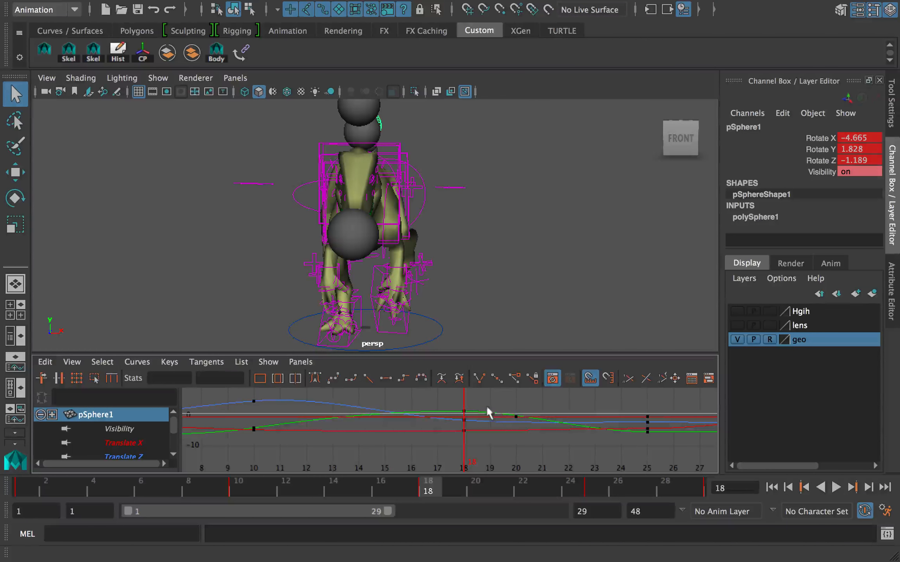
drag(487, 406, 463, 443)
drag(542, 407, 505, 442)
click(533, 424)
click(473, 425)
key(f)
key(w)
middle_drag(529, 428, 529, 433)
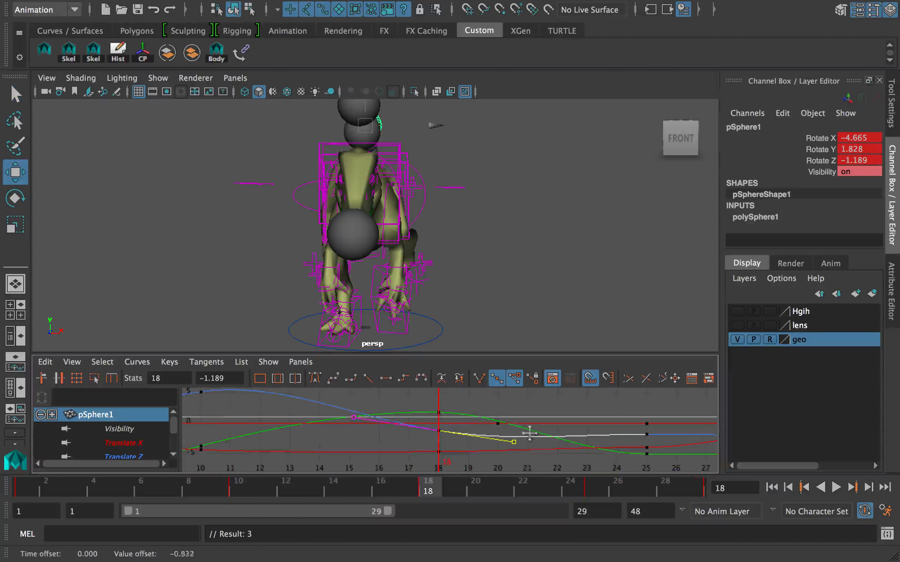
Step: Raise pSphere1's Rotate Y key at frame 18 to 2.756 and play back the result
click(498, 424)
drag(434, 422, 426, 414)
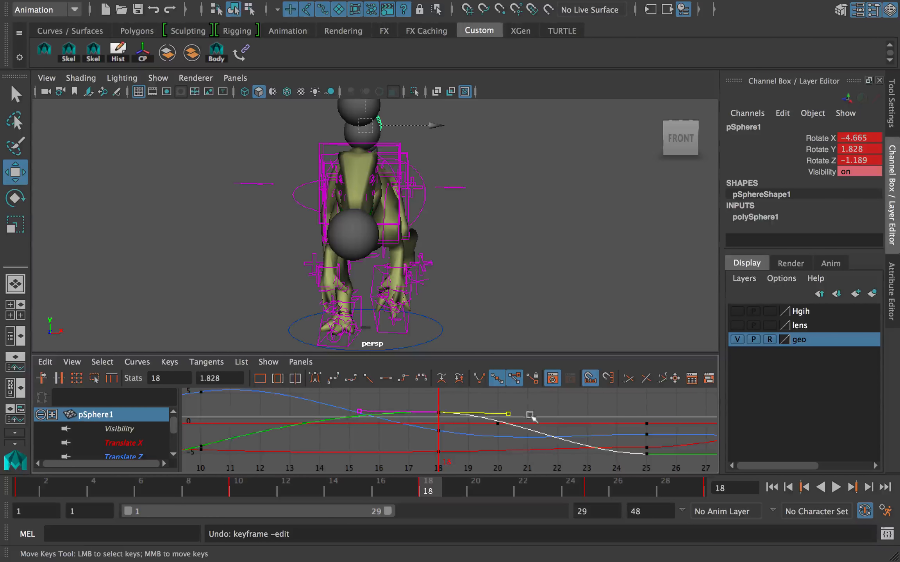
click(438, 413)
middle_drag(450, 431, 452, 424)
click(219, 489)
key(alt+v)
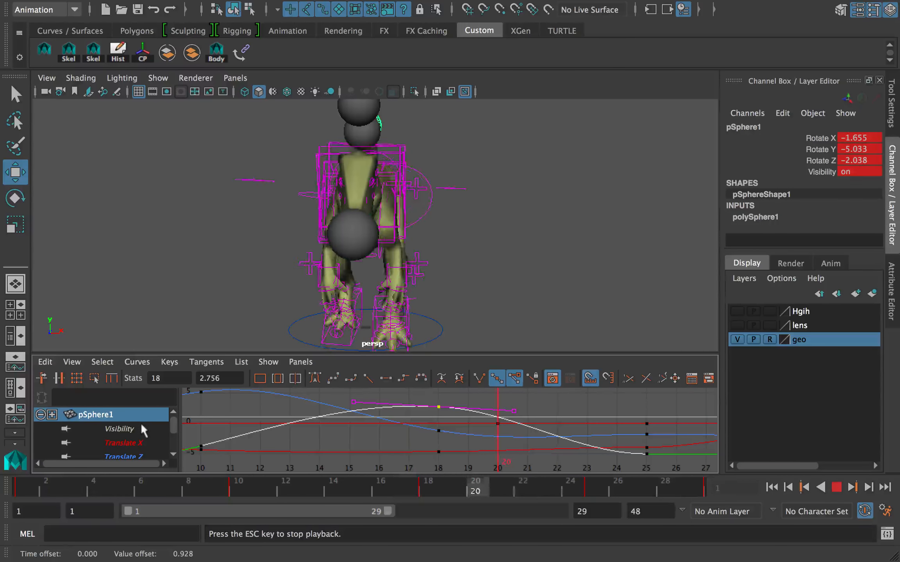
key(Escape)
key(alt+v)
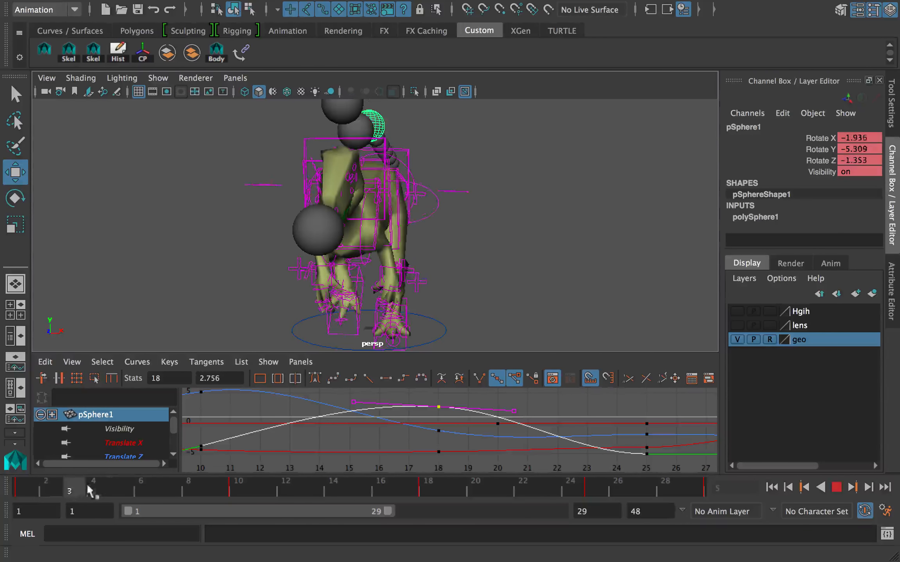
drag(164, 488, 406, 494)
Step: Undo the Rotate Y key change at frame 18 and replay the animation
key(z)
key(z)
key(z)
key(z)
key(z)
key(alt+v)
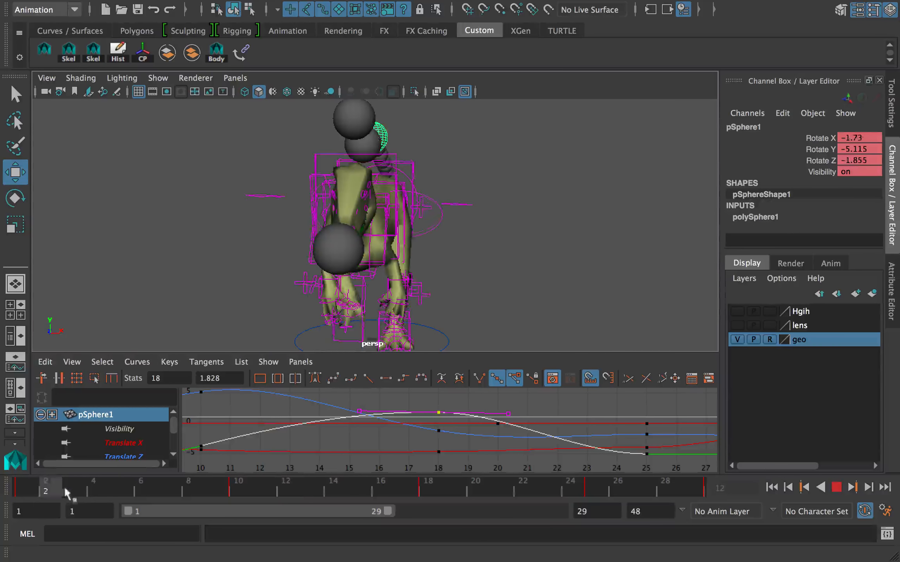
Step: Lower pSphere1's Rotate Z key at frame 10 to 2.319 and play back from the first frame
drag(221, 495, 242, 490)
click(245, 395)
alt+middle_drag(209, 409, 275, 423)
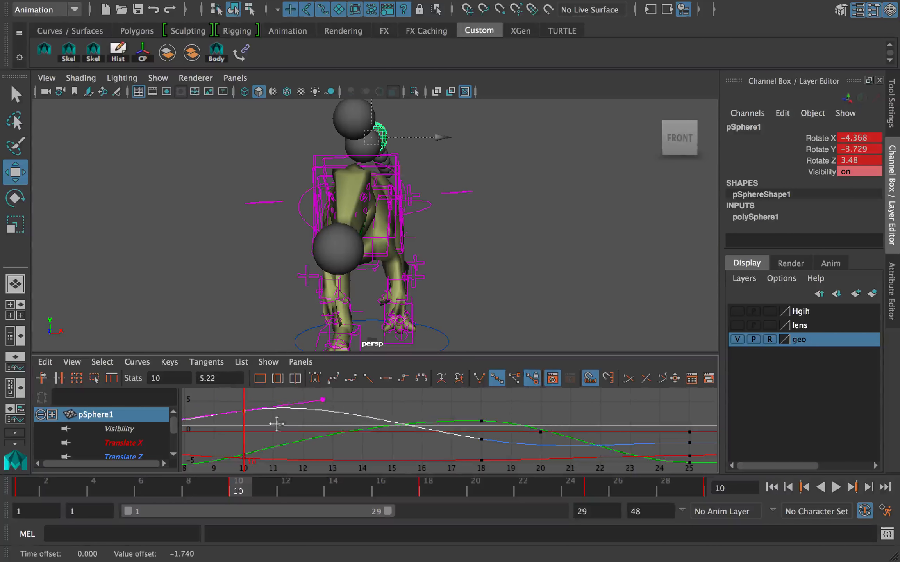
click(364, 400)
mouse_move(332, 405)
alt+middle_down()
mouse_move(374, 410)
mouse_move(300, 424)
mouse_move(319, 400)
alt+middle_up()
click(415, 380)
drag(250, 493, 16, 491)
key(alt+v)
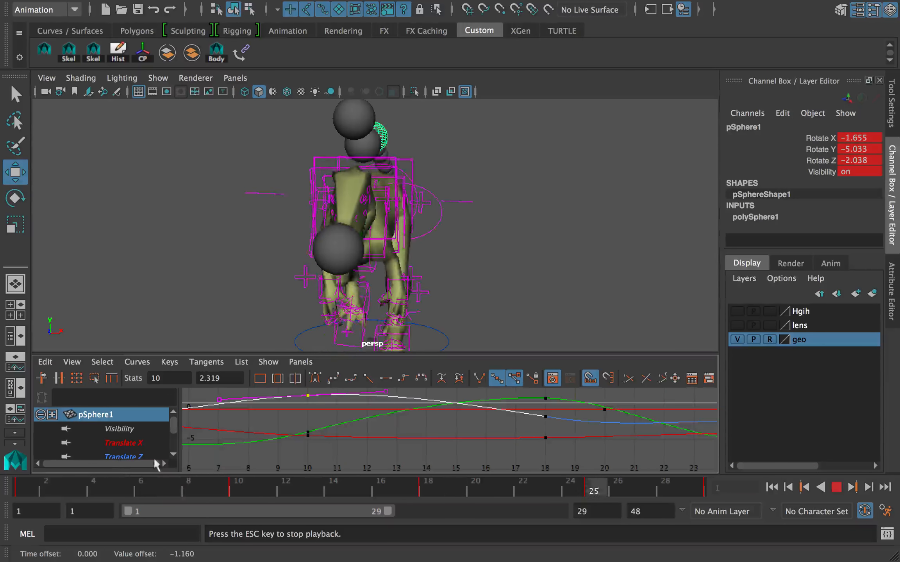
Step: Lower pSphere1's Rotate Y key at frame 18 to -1.421 and play back the animation
key(alt+v)
drag(93, 489, 429, 488)
alt+middle_drag(491, 424, 449, 447)
click(503, 420)
middle_drag(532, 398, 535, 418)
click(572, 442)
alt+middle_drag(591, 430, 578, 416)
middle_drag(583, 423, 565, 427)
click(23, 488)
key(alt+v)
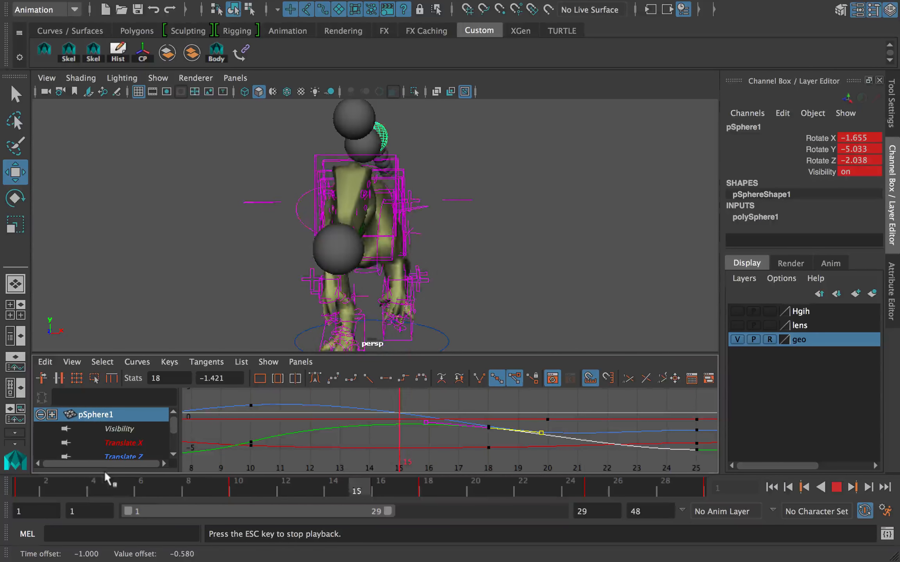
Step: Adjust pSphere1's Rotate X key at frame 18 to -3.944 and play back the animation
click(98, 490)
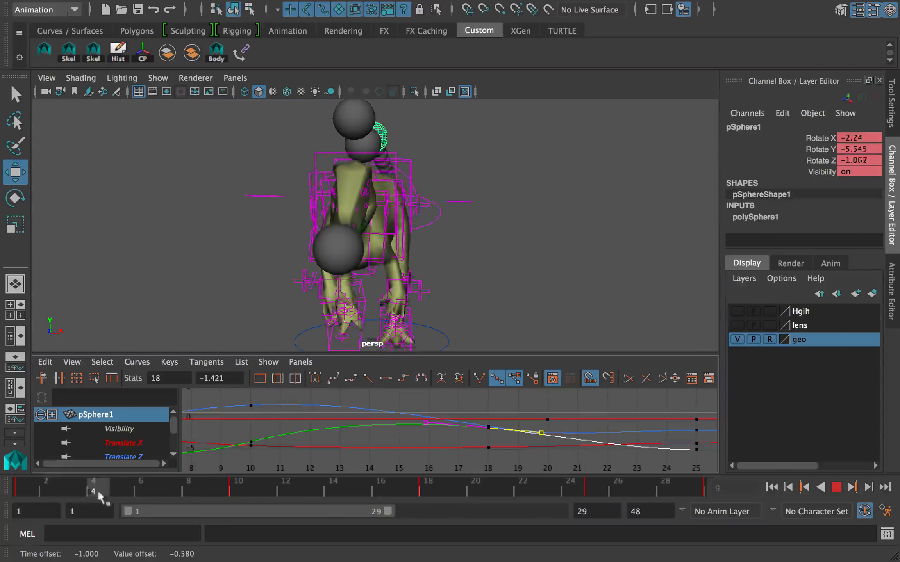
drag(299, 494, 418, 495)
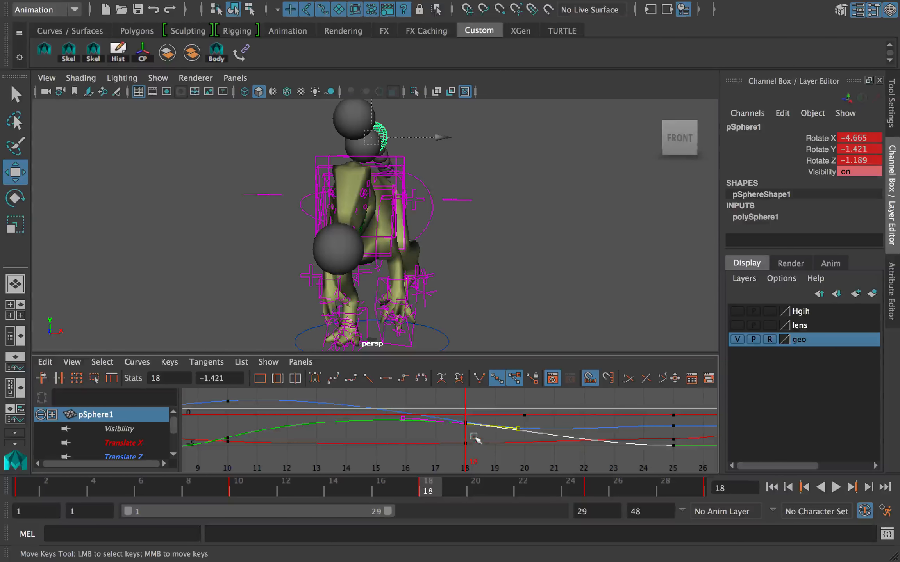
key(ctrl+z)
drag(472, 427, 550, 437)
middle_drag(543, 418, 543, 417)
key(alt+v)
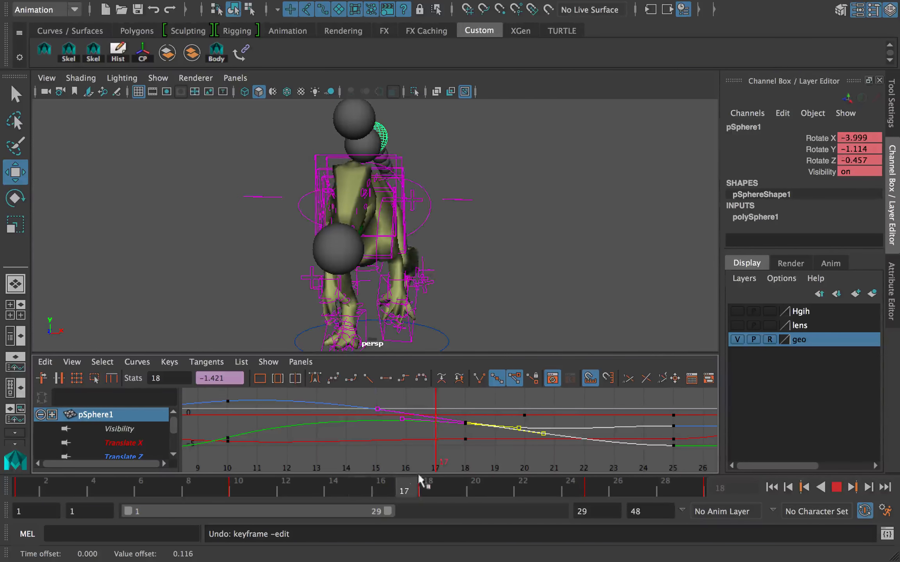
Step: Rotate pSphere1 at frame 18 to a Rotate Y of -3.916 and replay the walk
click(422, 484)
key(e)
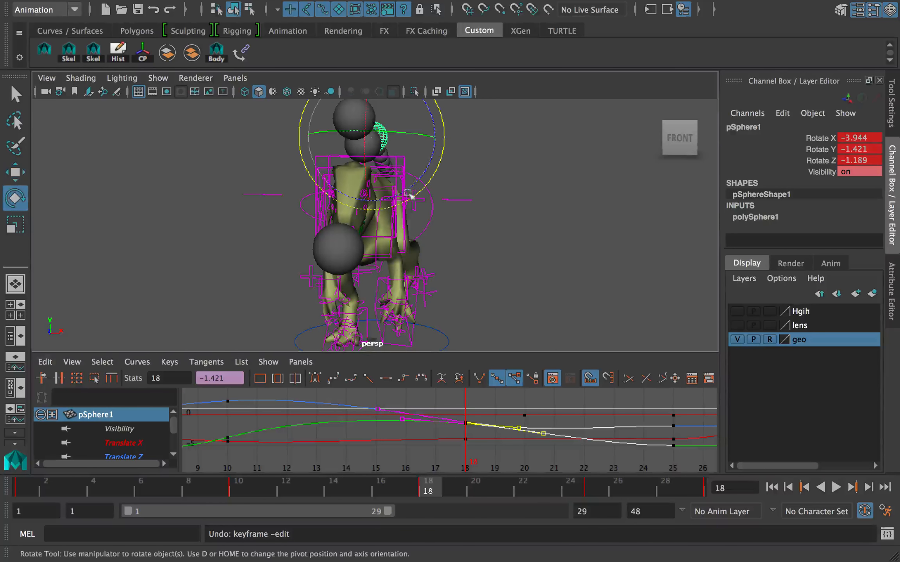
drag(395, 154, 389, 153)
key(alt+v)
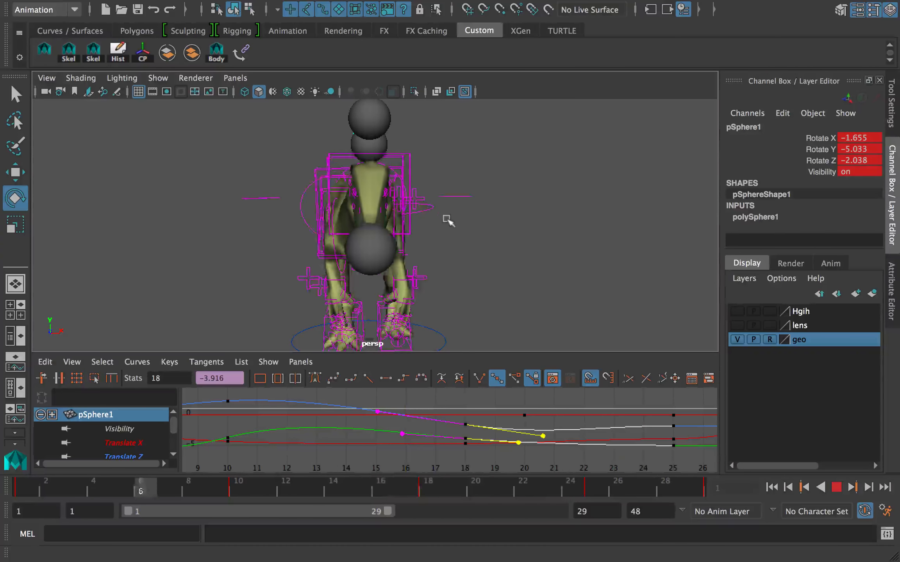
Step: Save the scene and play back the animation
key(alt+v)
key(q)
key(ctrl+s)
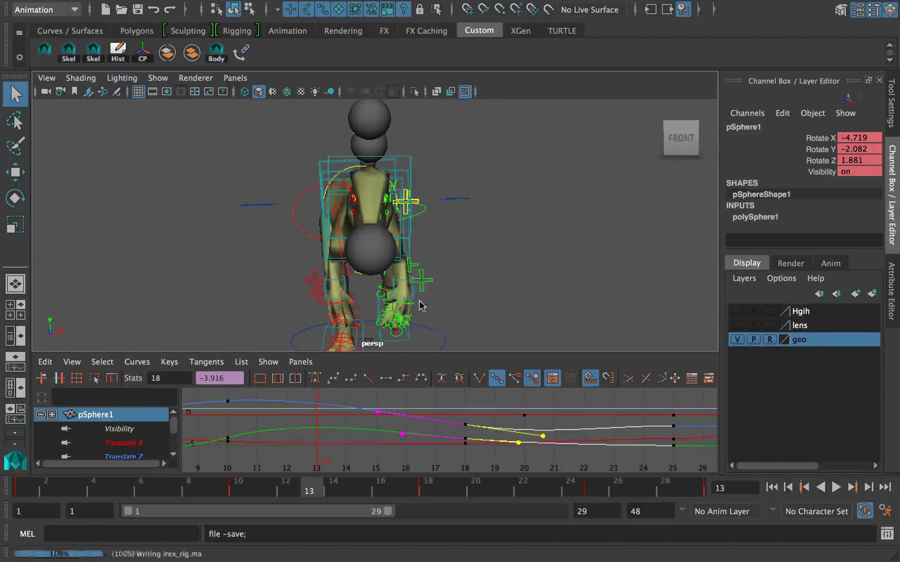
key(e)
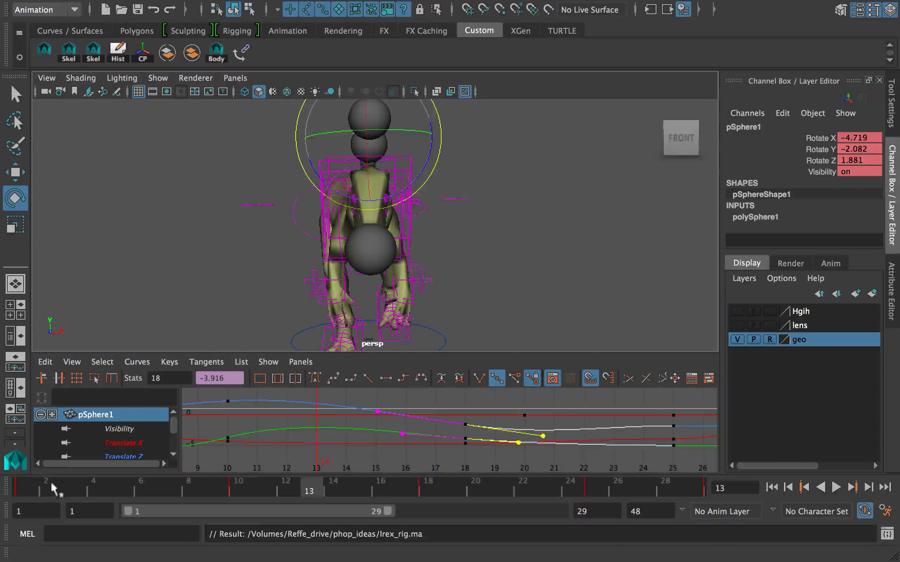
key(alt+v)
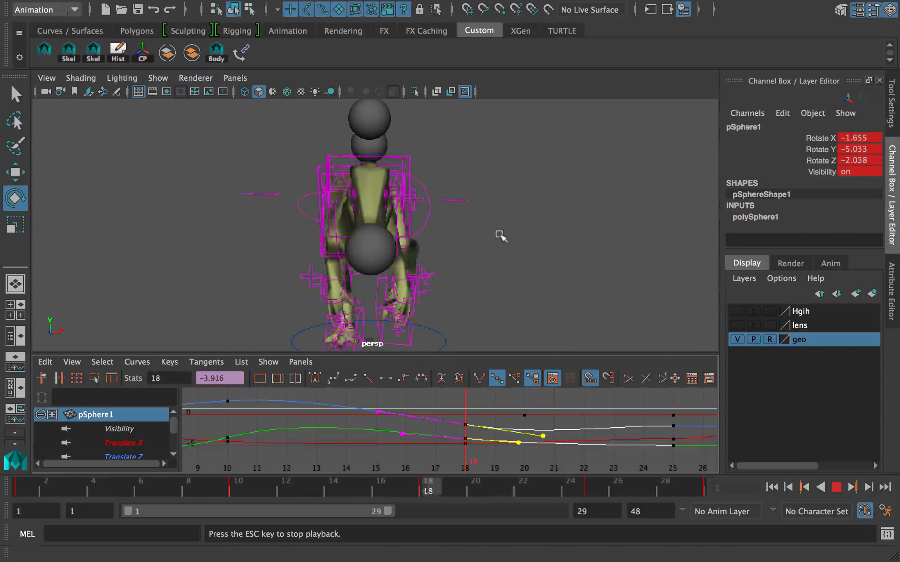
key(alt+v)
Step: Select the pSphere2 control sphere and key it at frame 1
alt+drag(498, 234, 439, 218)
click(442, 218)
drag(37, 488, 300, 490)
click(303, 491)
click(328, 140)
alt+drag(398, 211, 374, 162)
key(z)
click(24, 488)
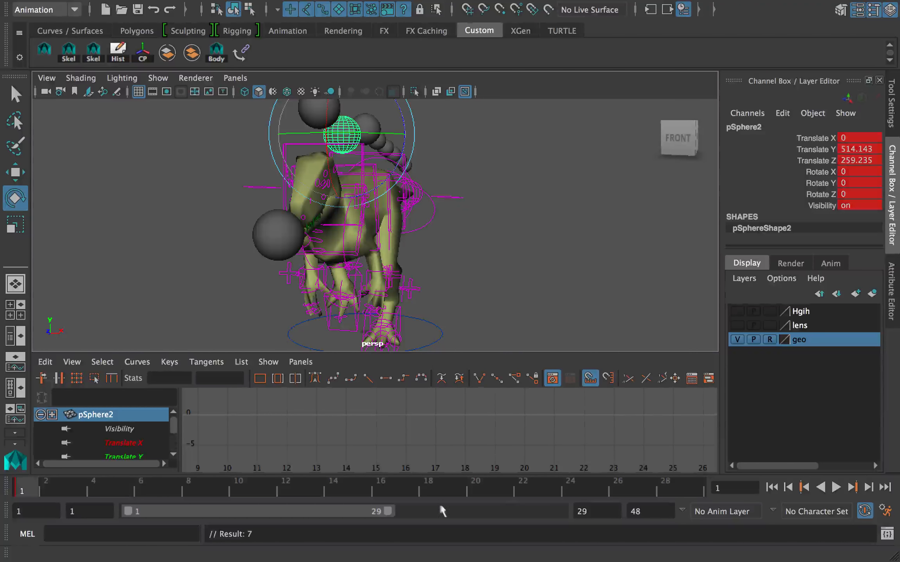
Step: Extend the playback range to frame 30 and key pSphere2 there with its frame 1 pose
click(693, 490)
click(23, 491)
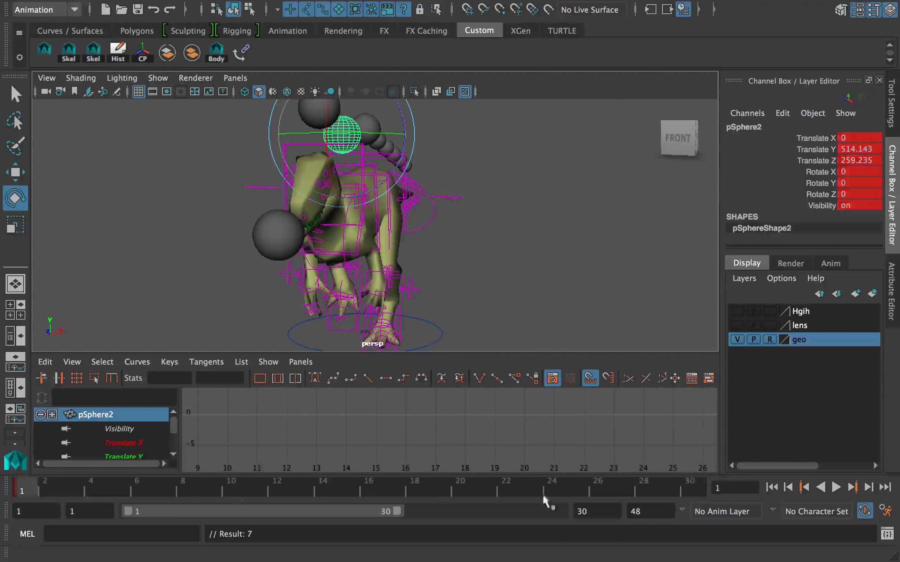
middle_click(695, 491)
key(s)
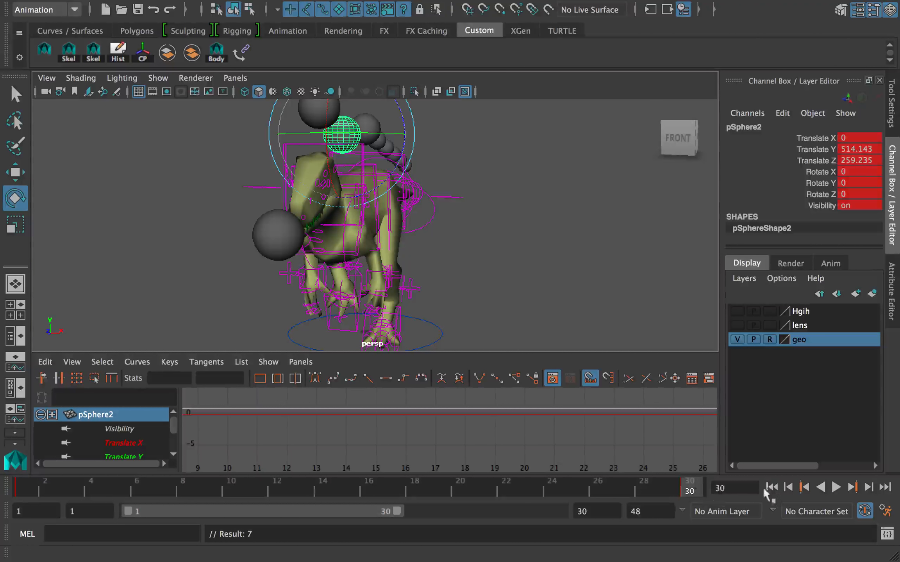
click(771, 487)
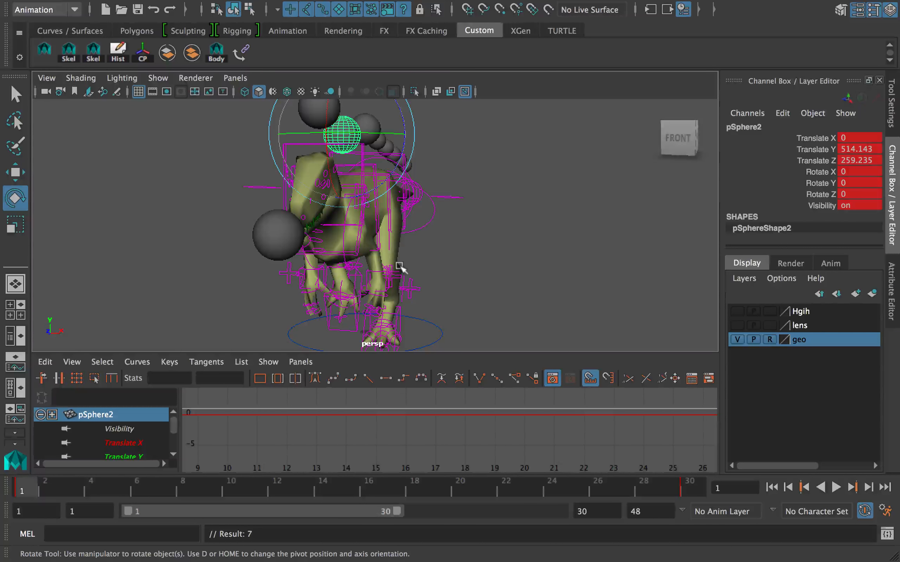
Step: Rotate pSphere2 at frame 1 to -0.112, 0.266, -0.498 and key the same pose at frame 30
alt+drag(399, 267, 371, 181)
key(shift+e)
click(698, 491)
key(s)
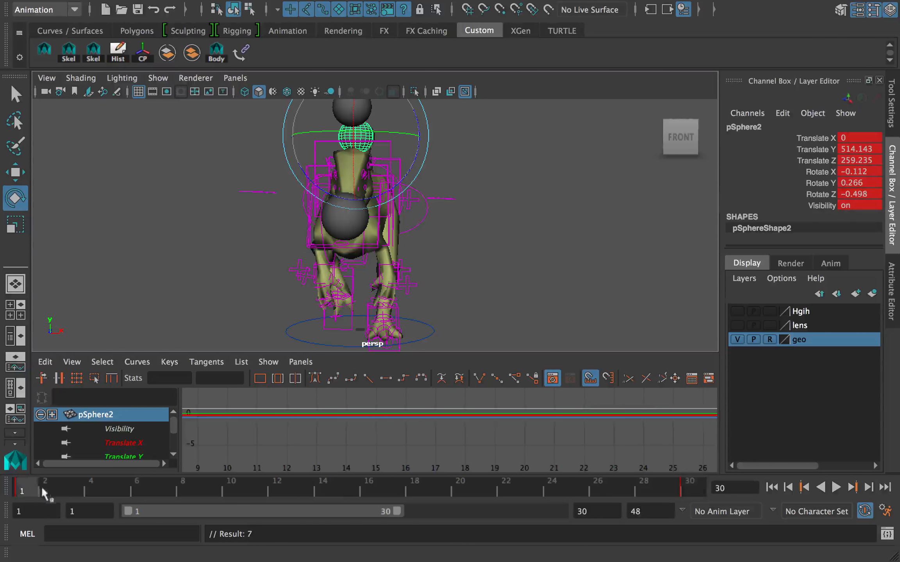
Step: Rotate pSphere2 to 0.607, 8.218, 5.281 at frame 14, key the rotation, and shift that key to frame 15
drag(44, 492, 321, 492)
drag(336, 184, 342, 171)
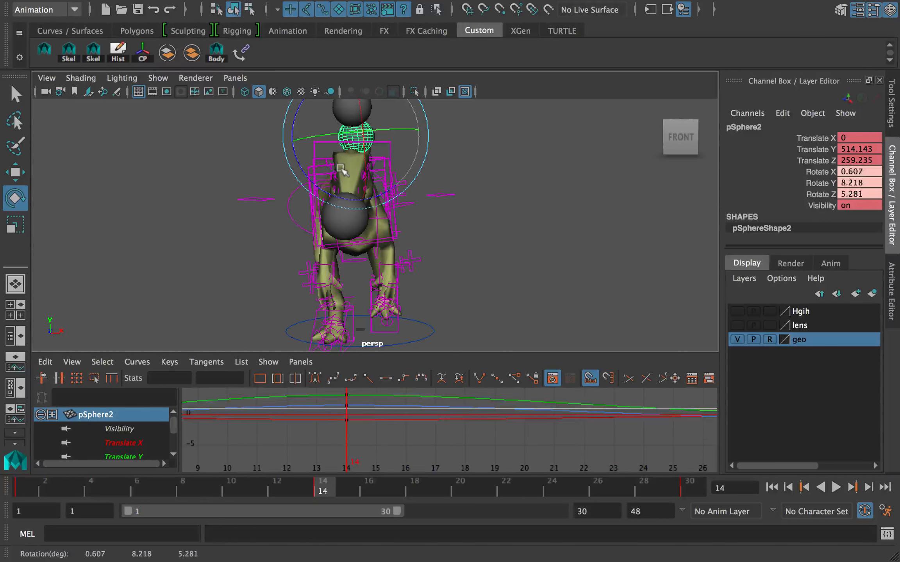
key(shift+e)
shift+click(322, 491)
drag(324, 492, 345, 491)
Step: Rotate pSphere2 at frame 1 to -1.329, -2.259, -1.553, key the same pose at frame 30, and play back the loop
drag(305, 491, 24, 488)
drag(399, 172, 392, 170)
key(shift+e)
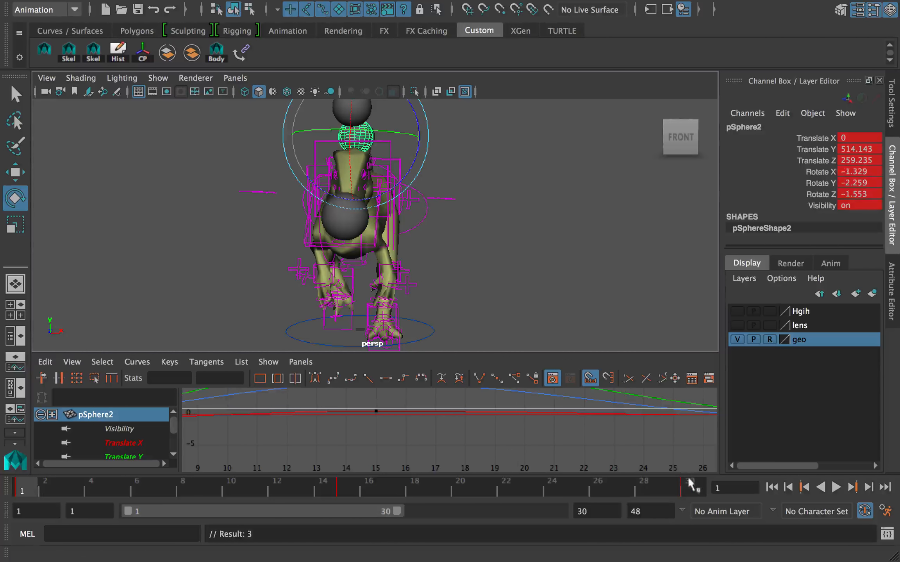
middle_click(688, 483)
key(s)
click(22, 483)
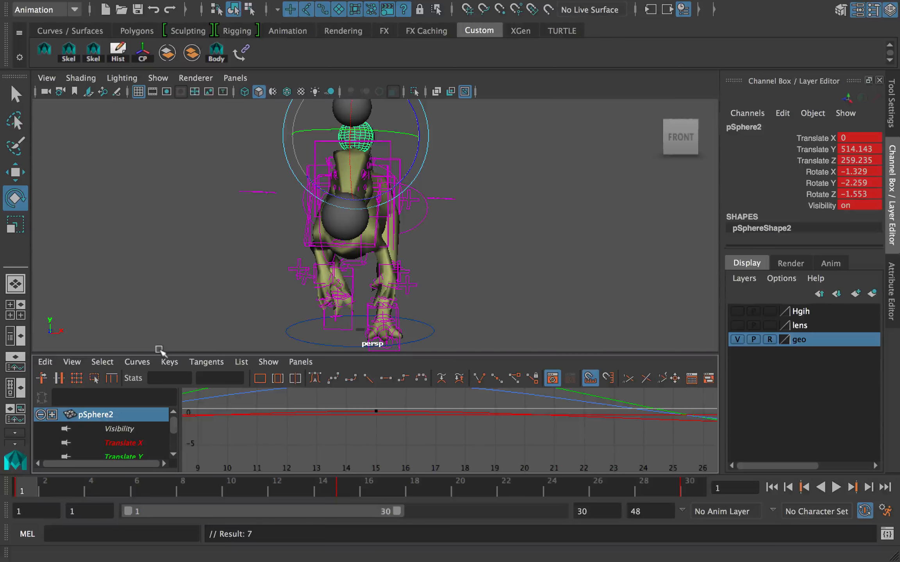
key(alt+v)
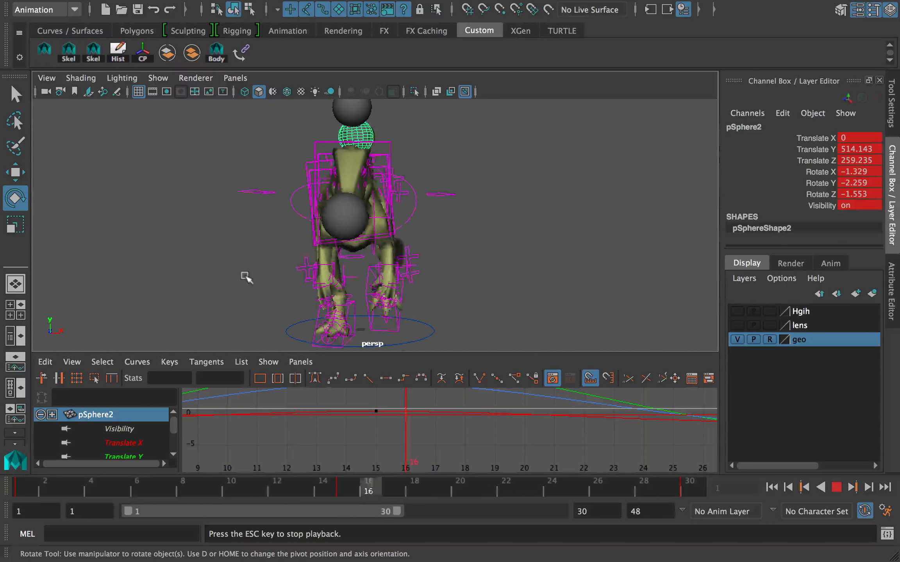
key(alt+v)
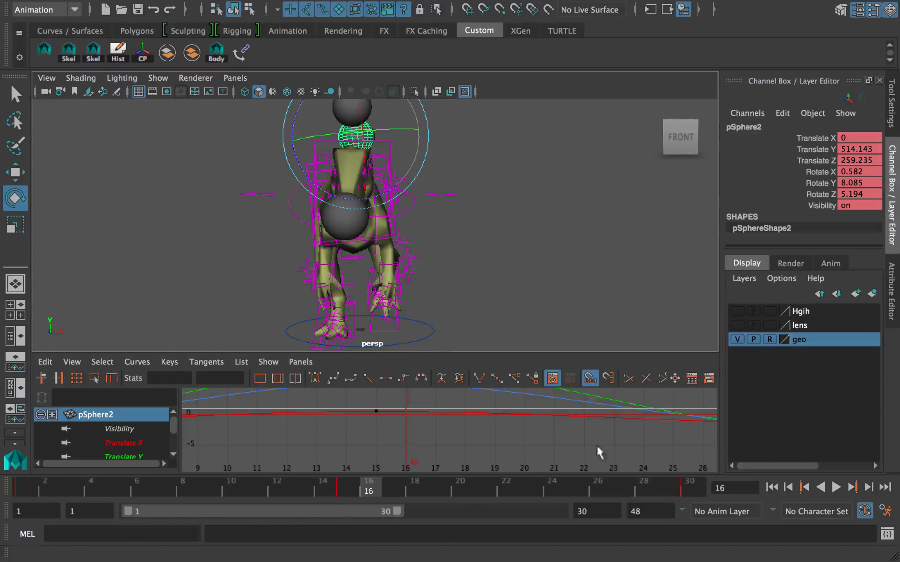
Step: Select pSphere2's keys at frame 15 in the Graph Editor and flatten their tangents
alt+right_drag(596, 445, 488, 424)
drag(407, 395, 434, 428)
right_click(440, 425)
click(474, 383)
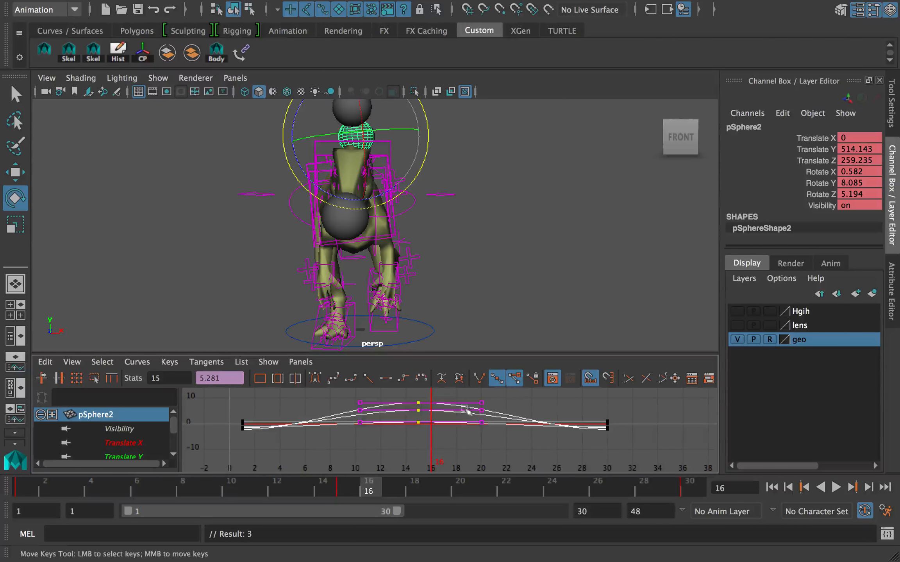
Step: Rotate pSphere2 to -2.183, -5.428, 0.578 at frame 24, and shift its Rotate Y key to frame 25
drag(98, 486, 550, 493)
drag(416, 141, 398, 113)
drag(520, 449, 552, 409)
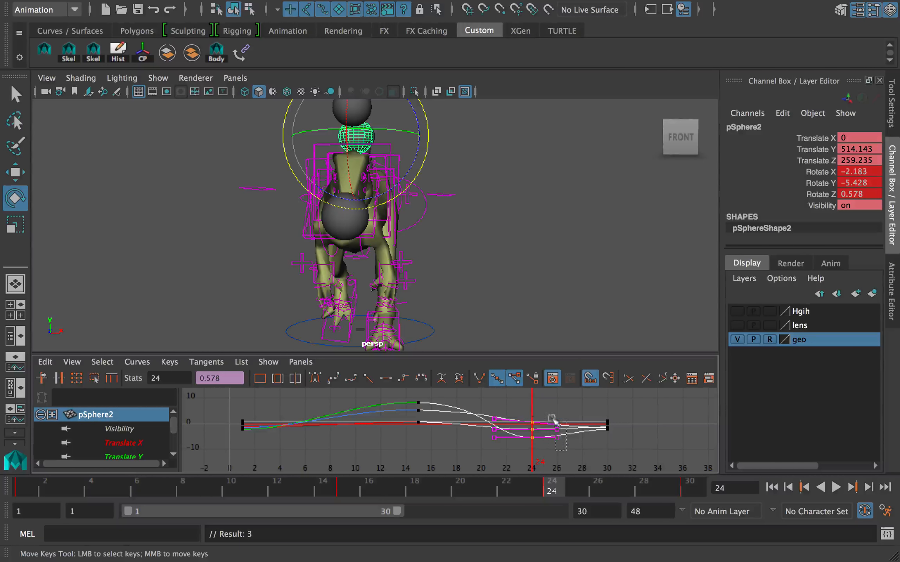
middle_drag(566, 452, 565, 453)
click(558, 455)
drag(522, 434, 541, 445)
middle_drag(548, 451, 561, 451)
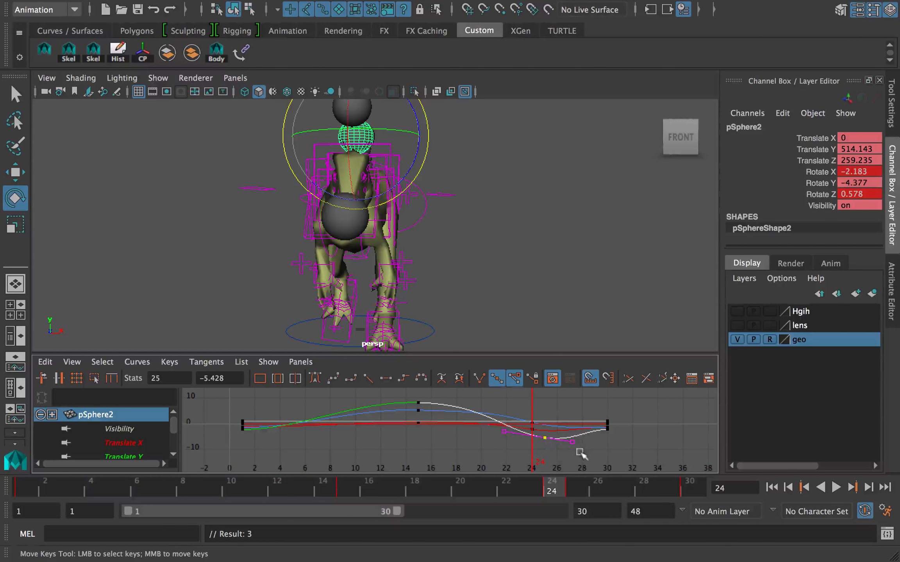
key(alt+v)
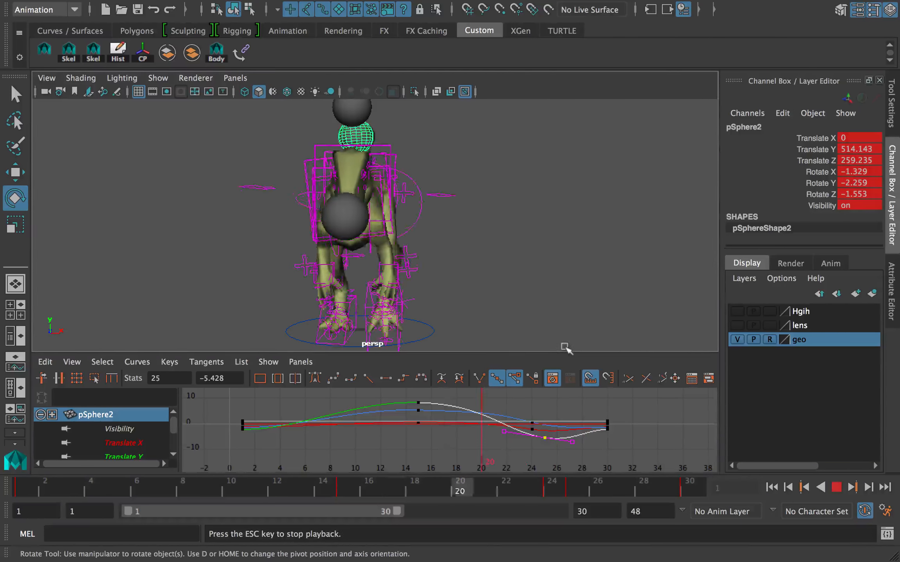
Step: Rotate pSphere2 to 2.625, 10.147, 6.49 at frame 15, and adjust its rotation at frame 19
drag(117, 491, 345, 489)
drag(349, 173, 358, 180)
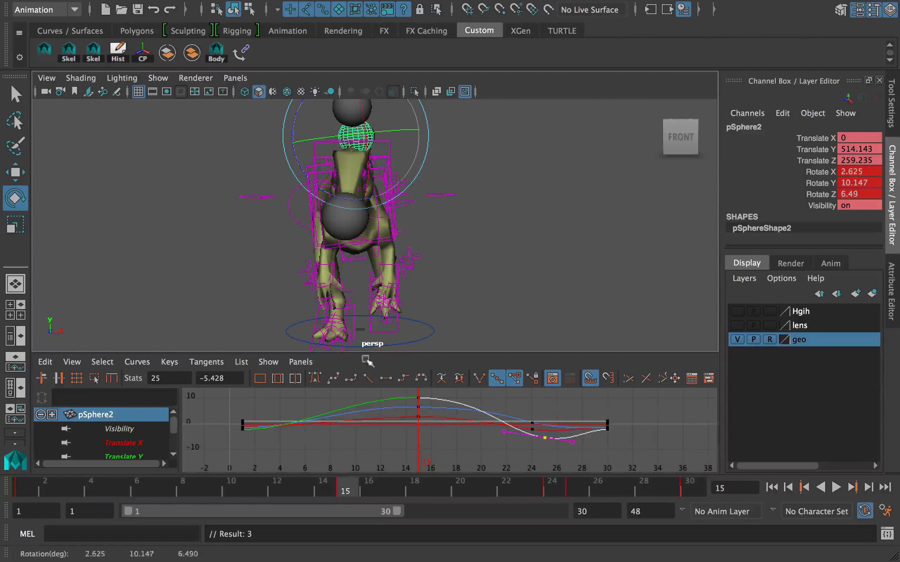
drag(363, 488, 439, 491)
drag(384, 185, 386, 193)
Step: Change the tangent type of pSphere2's keys from frame 12 to 24 to smooth the curves, and play back the loop
drag(450, 488, 24, 488)
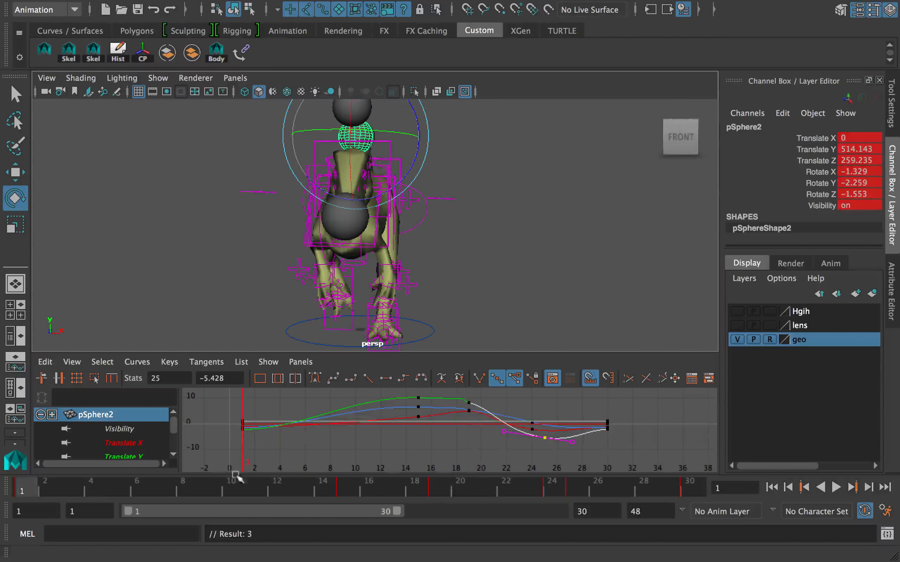
shift+drag(271, 492, 539, 493)
right_click(531, 493)
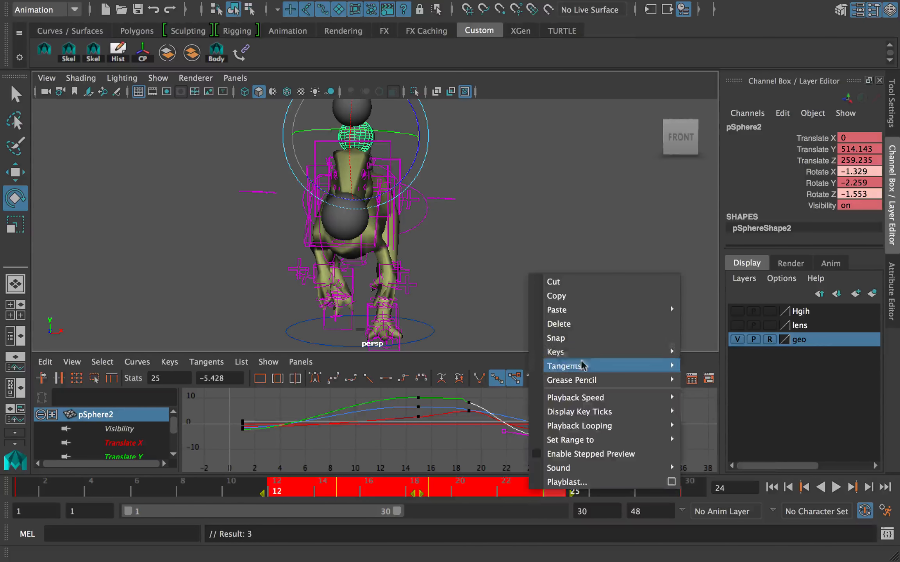
mouse_move(582, 363)
click(703, 373)
key(alt+v)
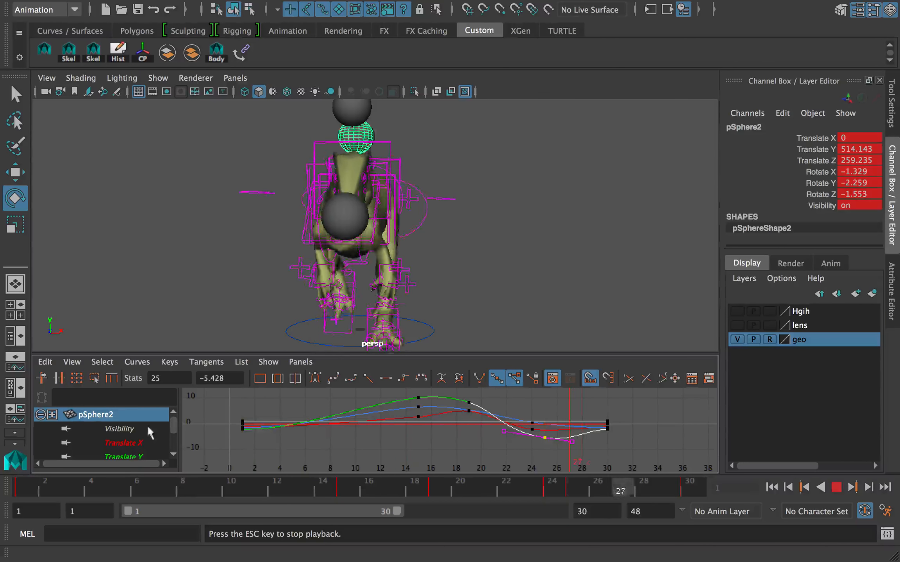
Step: Rotate pSphere2 to 1.51, -1.042, -1.623 at frame 6 and key the rotation
click(35, 493)
drag(35, 493, 137, 491)
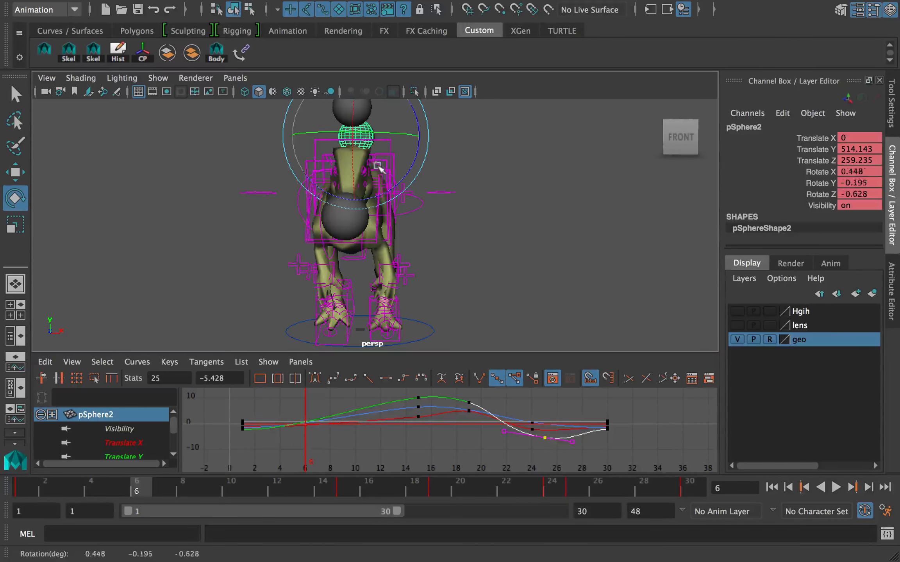
key(shift+e)
Step: Try deleting pSphere2's Rotate X key at frame 15 and playing the loop, and undo the curve edits
click(418, 417)
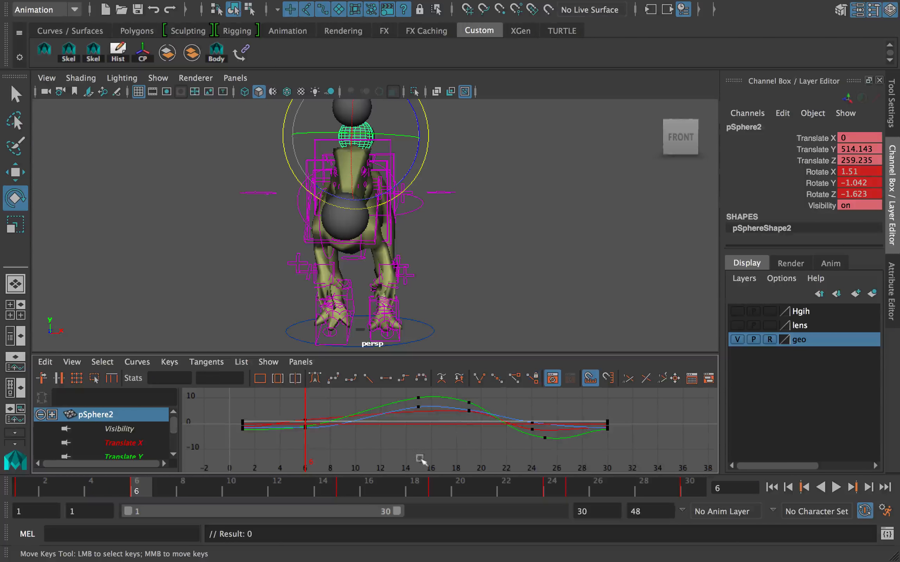
click(71, 486)
key(alt+v)
key(alt+v)
key(ctrl+z)
key(ctrl+z)
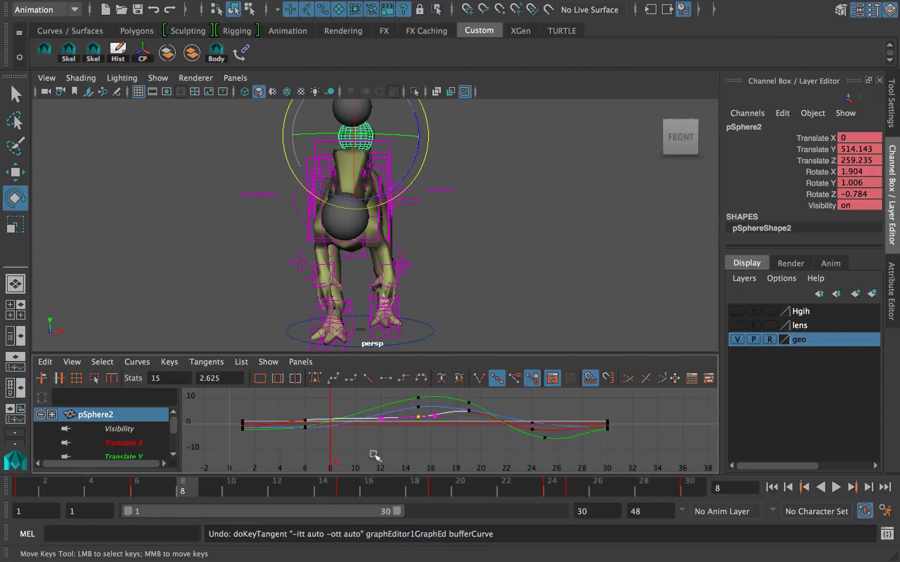
key(ctrl+z)
key(ctrl+z)
Step: Hide the rig's control curves in the viewport, end the playback range at frame 29, and review the loop from several angles
key(alt+v)
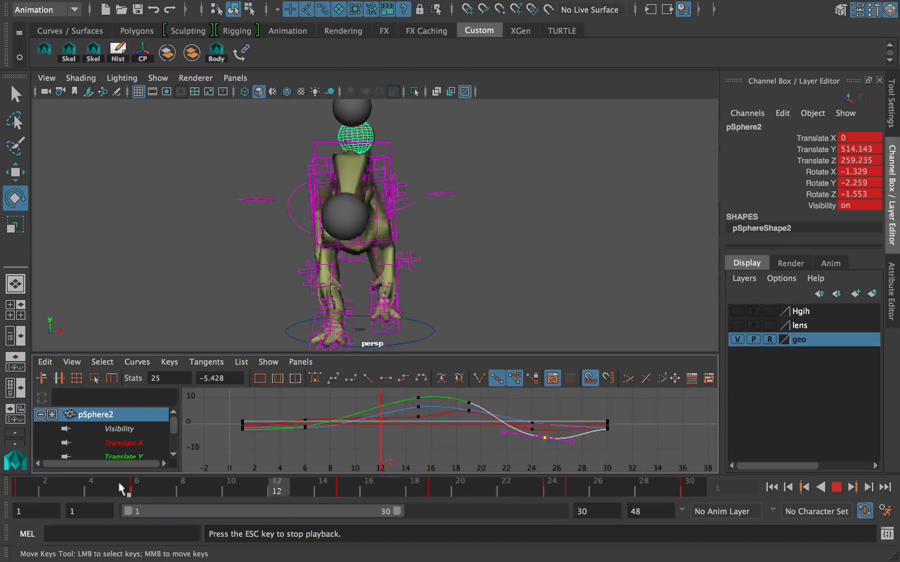
alt+drag(426, 223, 445, 221)
click(415, 221)
click(158, 77)
click(198, 67)
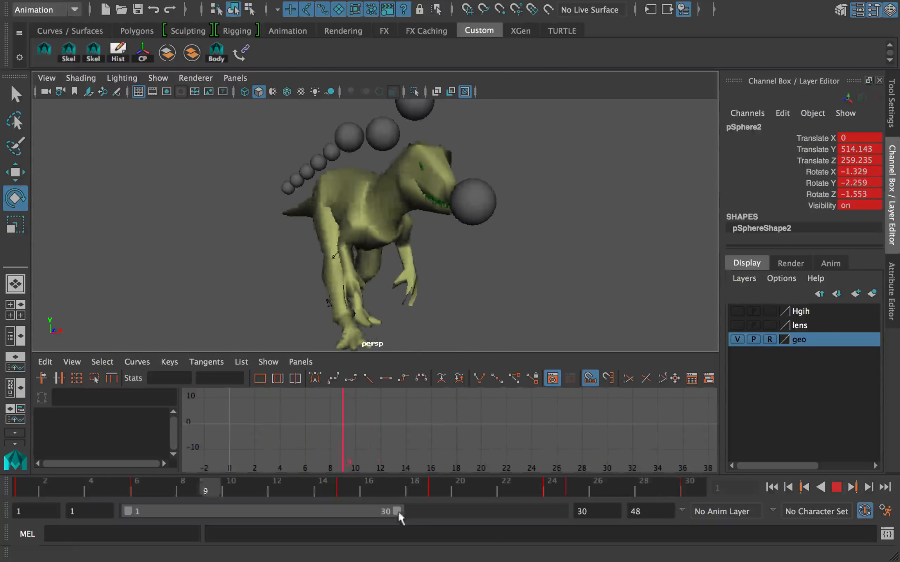
drag(398, 515, 389, 516)
alt+drag(420, 268, 330, 253)
key(alt+v)
Step: Show the rig's control curves in the viewport again and save the scene, accepting the student version notice
click(167, 132)
click(158, 78)
click(207, 69)
key(q)
key(super+s)
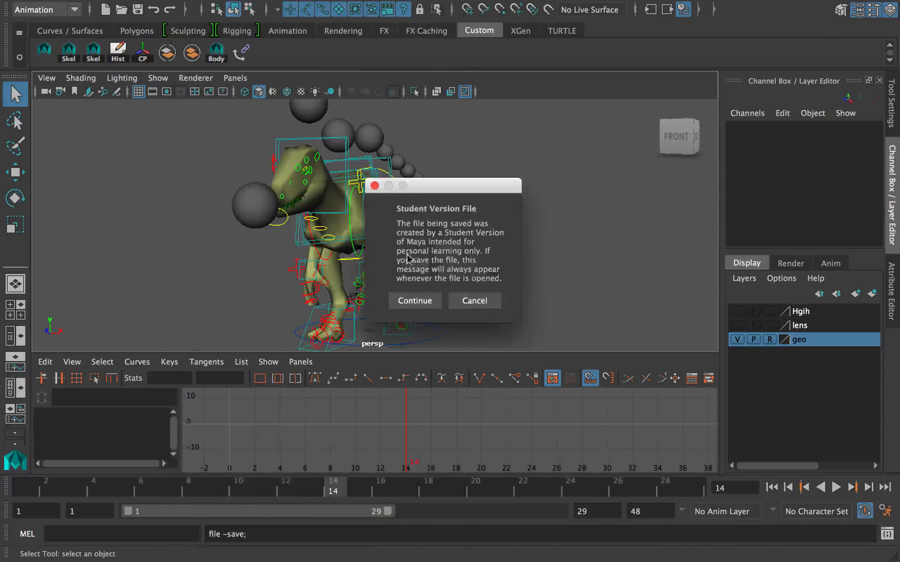
click(414, 301)
Step: Try rotating pSphere9, the sphere in front of the dinosaur's snout
key(e)
alt+right_drag(387, 222, 401, 218)
alt+drag(401, 217, 414, 210)
click(272, 204)
alt+drag(301, 213, 301, 256)
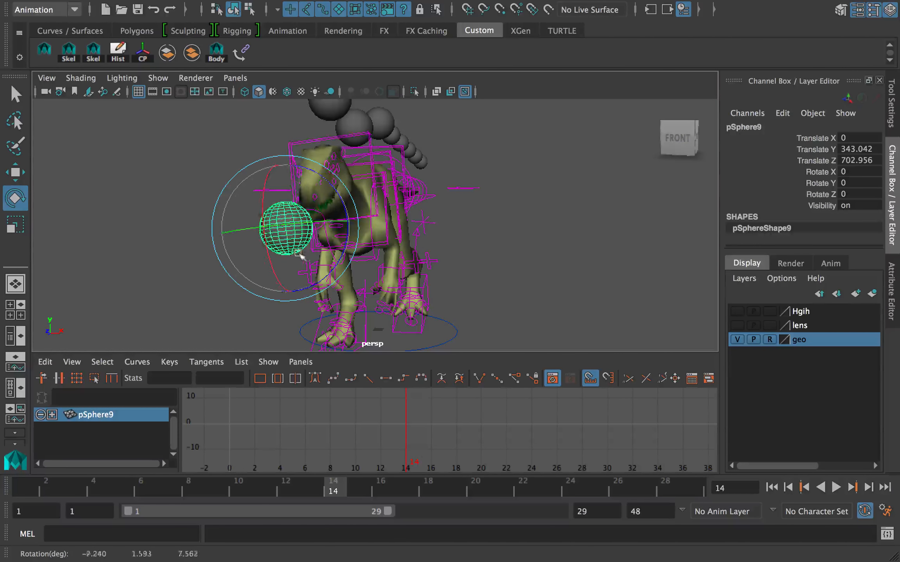
click(300, 257)
alt+drag(386, 215, 332, 208)
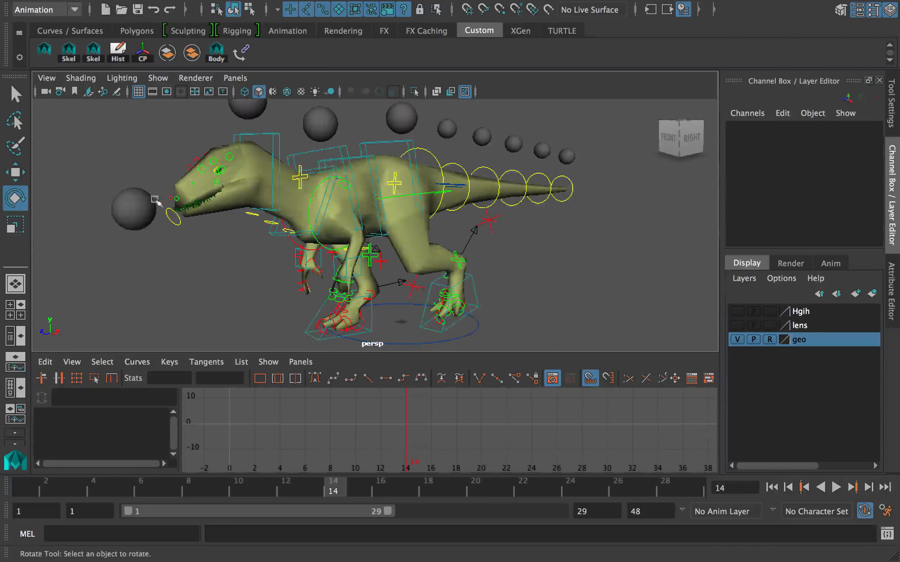
click(151, 205)
key(w)
click(84, 163)
Step: Select the spine control IKSpine1_M, review its motion in the loop, and isolate its Translate X curve in the Graph Editor
alt+drag(201, 172, 233, 171)
click(404, 146)
click(434, 179)
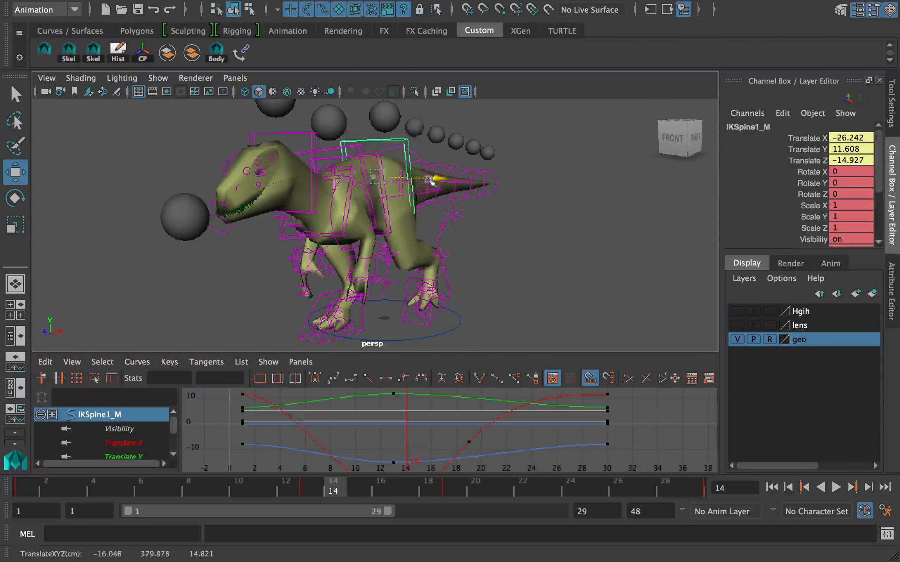
alt+drag(368, 209, 424, 213)
drag(33, 487, 114, 488)
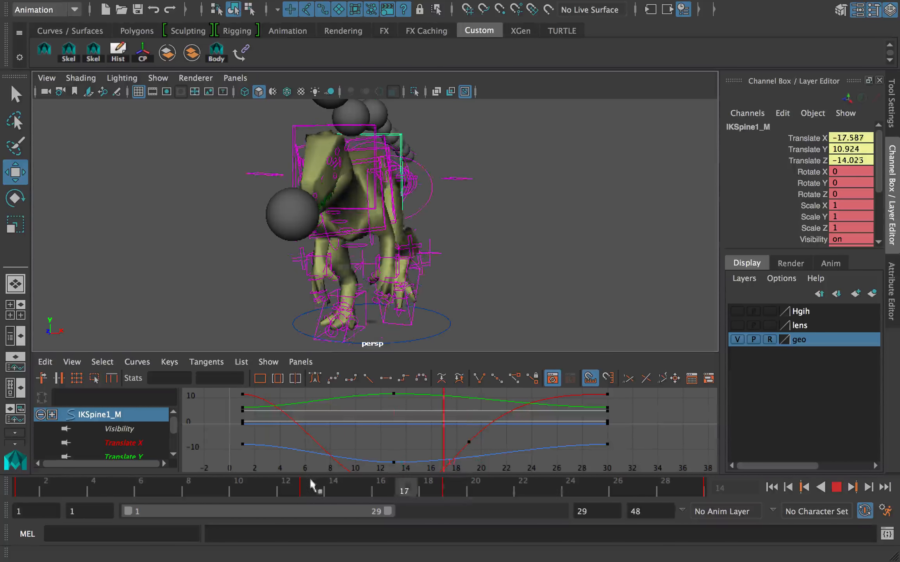
key(alt+v)
click(123, 442)
key(f)
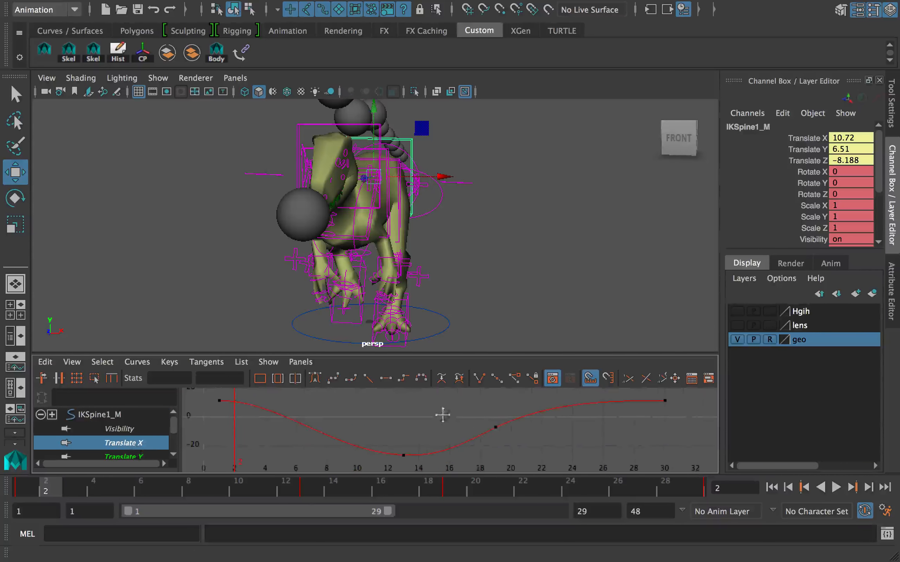
Step: Move IKSpine1_M to Translate X 16.724 at frame 1, matched at frame 30, and save the scene
mouse_move(43, 488)
mouse_down()
mouse_move(129, 493)
mouse_move(27, 489)
mouse_up()
alt+drag(387, 293, 409, 293)
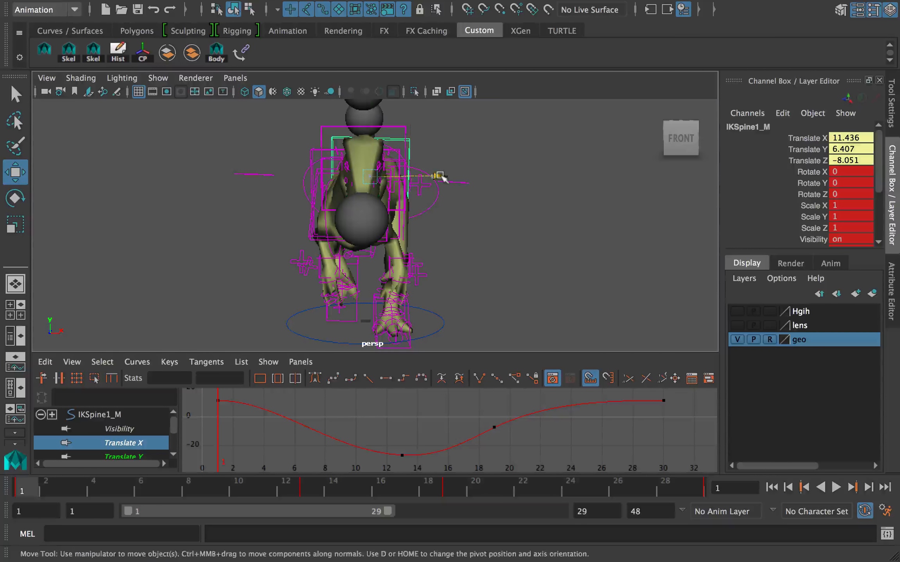
drag(437, 175, 446, 174)
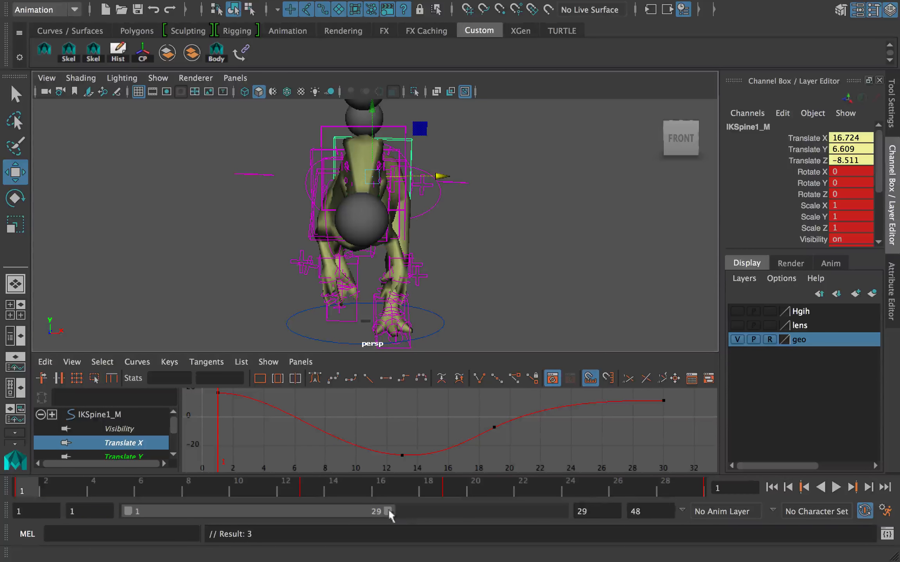
click(771, 487)
key(alt+v)
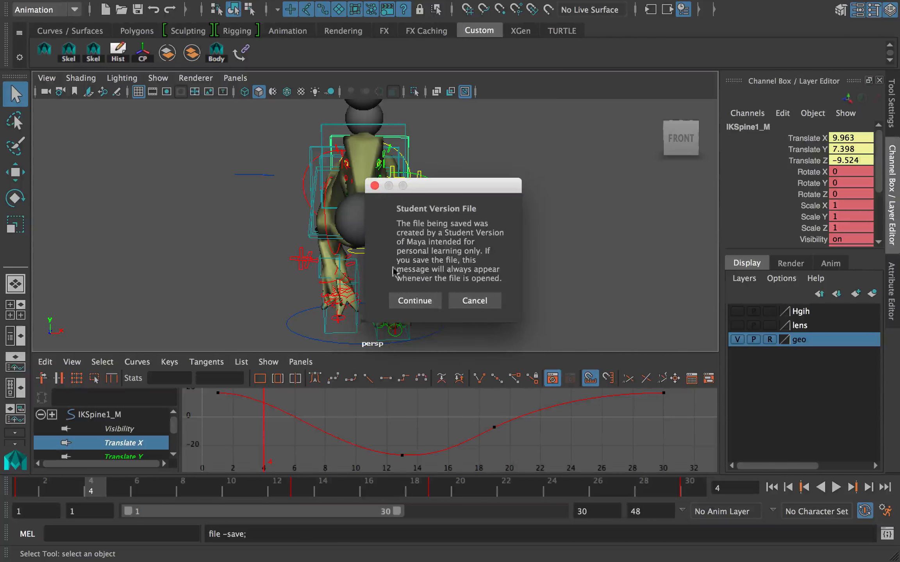
click(412, 300)
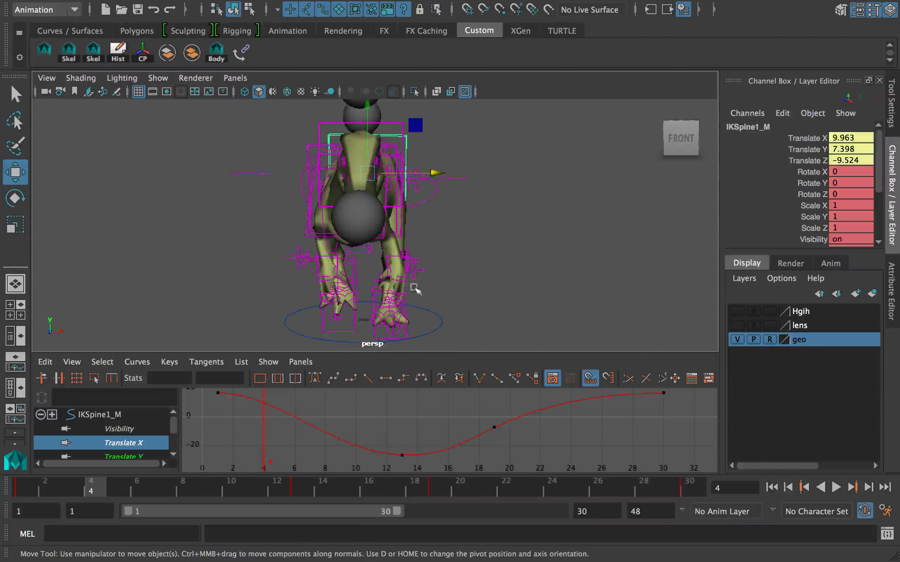
Step: Isolate the left foot control IKLeg_L's Translate X curve at frame 1 and try offsetting its keys at frames 1 and 30
click(388, 301)
click(388, 301)
click(24, 488)
click(102, 443)
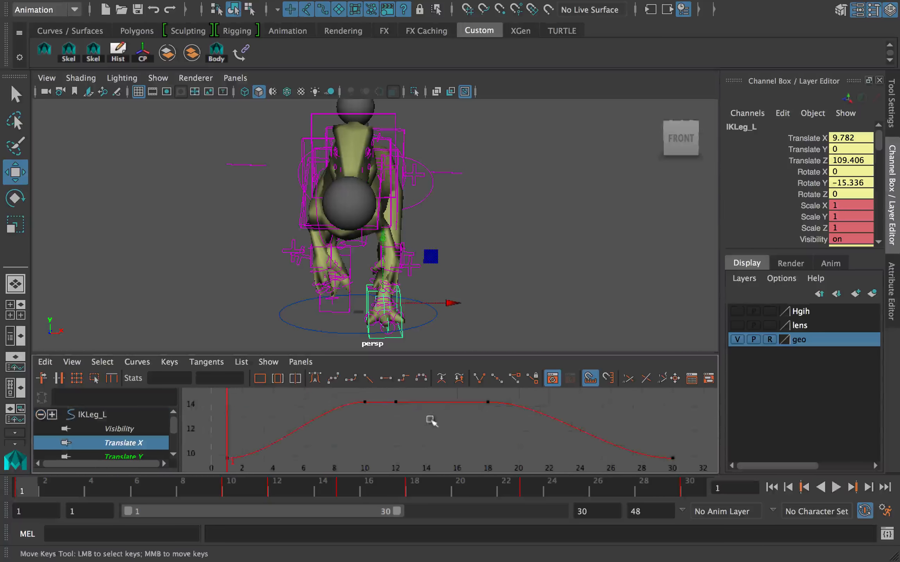
mouse_move(41, 486)
mouse_down()
mouse_move(86, 486)
mouse_move(28, 485)
mouse_up()
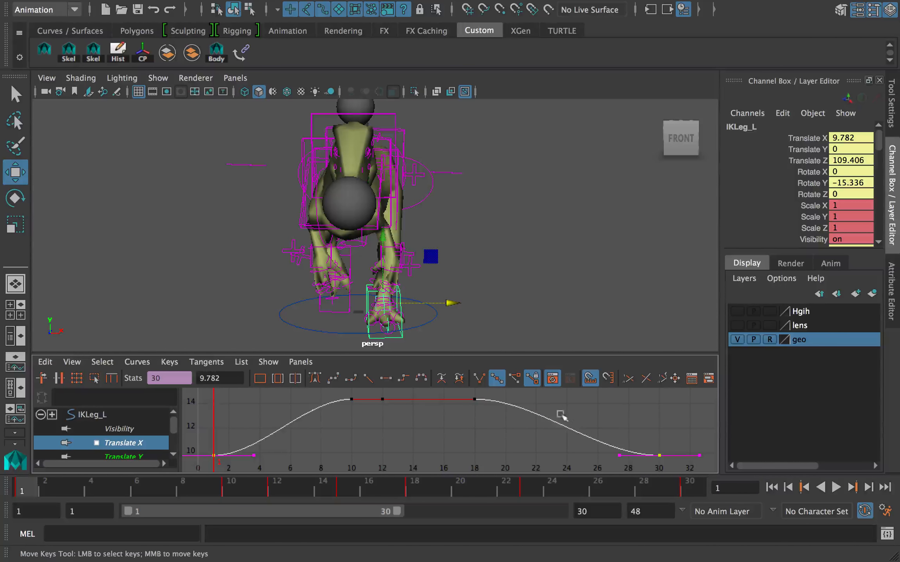
key(ctrl+z)
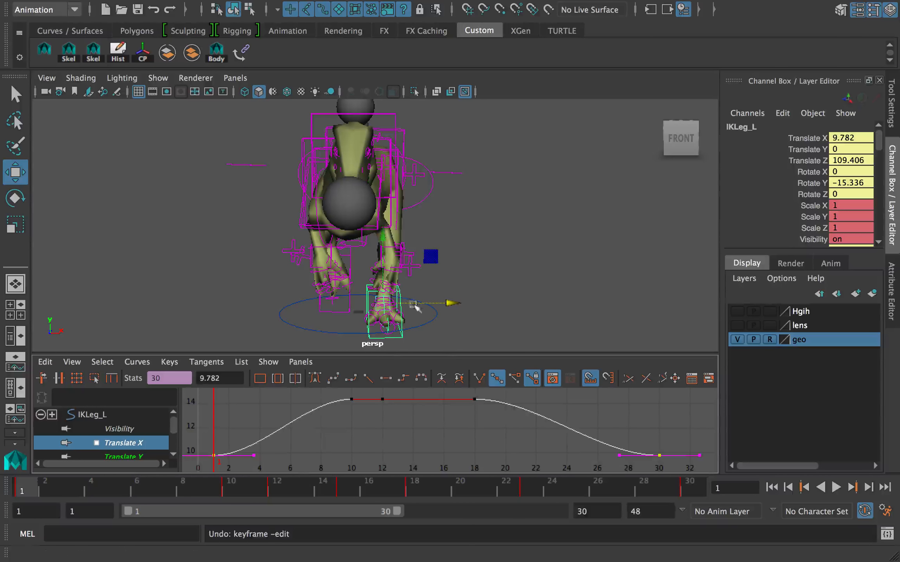
Step: Move IKLeg_L to Translate X -7.778 at frame 1, key the same pose at frame 30, and play back the loop
drag(453, 303, 446, 301)
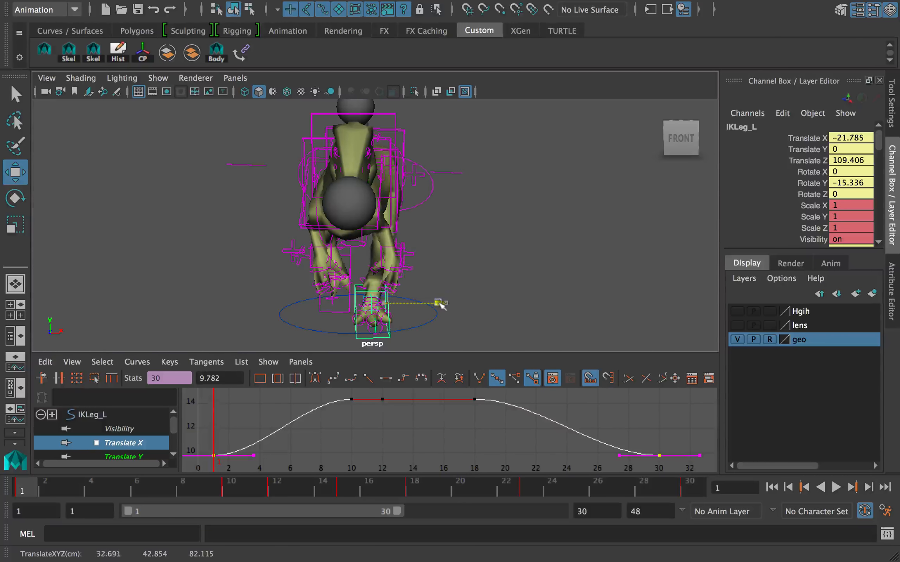
alt+right_drag(473, 424, 429, 421)
alt+middle_drag(504, 451, 493, 421)
alt+right_drag(493, 421, 464, 426)
click(511, 438)
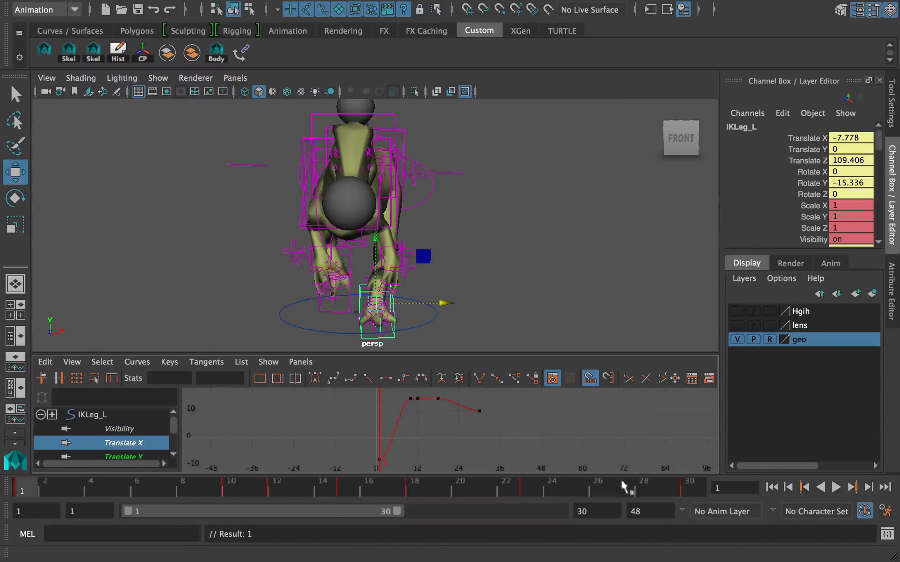
middle_click(686, 490)
key(s)
key(alt+shift+v)
key(alt+v)
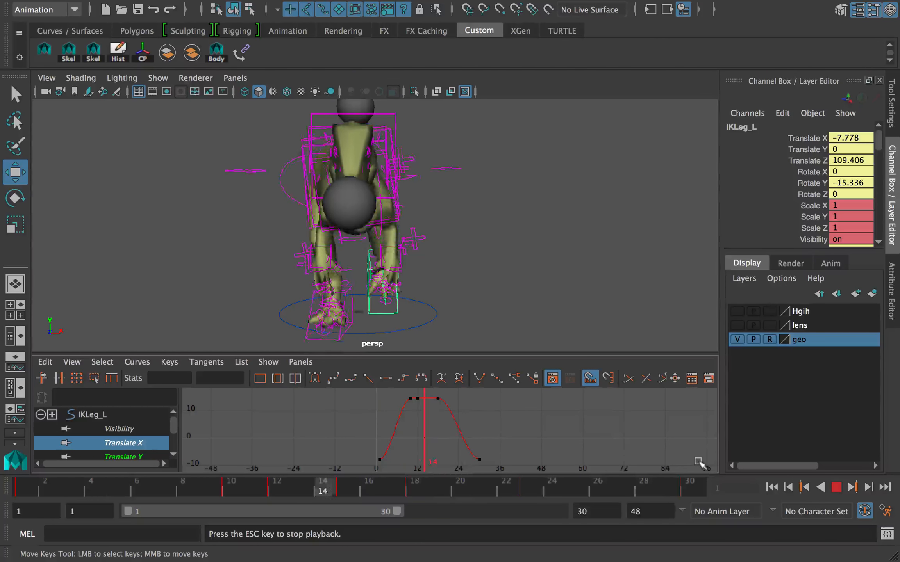
key(Escape)
Step: Lower IKLeg_L's Translate X keys at frames 10, 12 and 18 to -7.777, and play back the loop
drag(49, 488, 233, 491)
drag(402, 408, 453, 393)
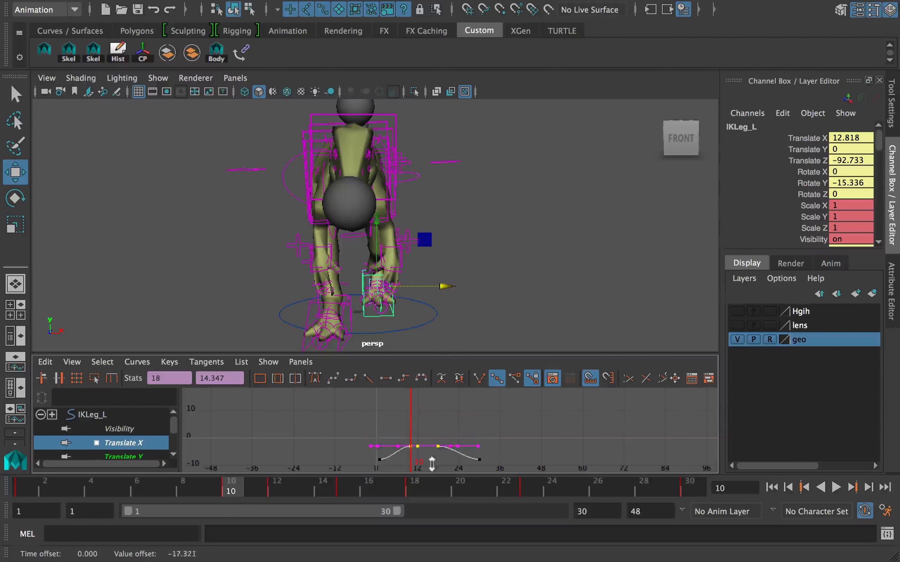
key(alt+shift+v)
key(alt+v)
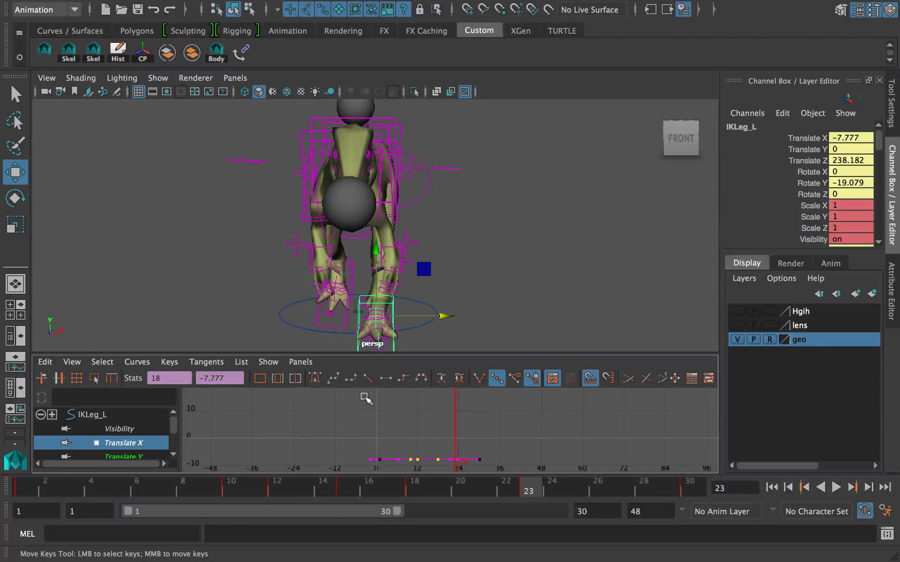
Step: Move IKLeg_L outward along X at frame 15 and frame its Translate X curve in the Graph Editor
drag(186, 496, 345, 492)
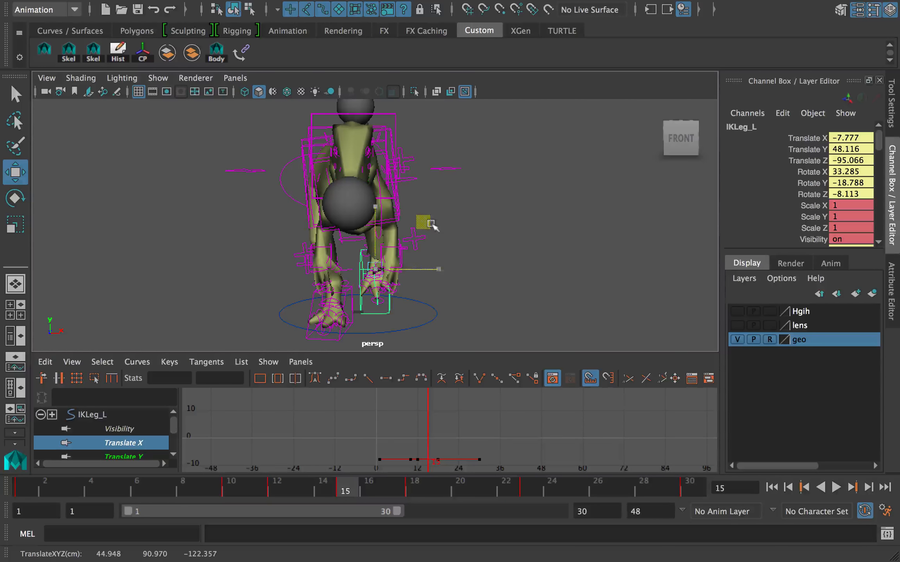
drag(444, 270, 449, 271)
key(f)
alt+middle_drag(477, 426, 452, 424)
Step: Set IKLeg_L's Translate X to 0.826 at frame 18 and its frame 15 key to 1.179
drag(363, 486, 414, 485)
drag(435, 267, 451, 269)
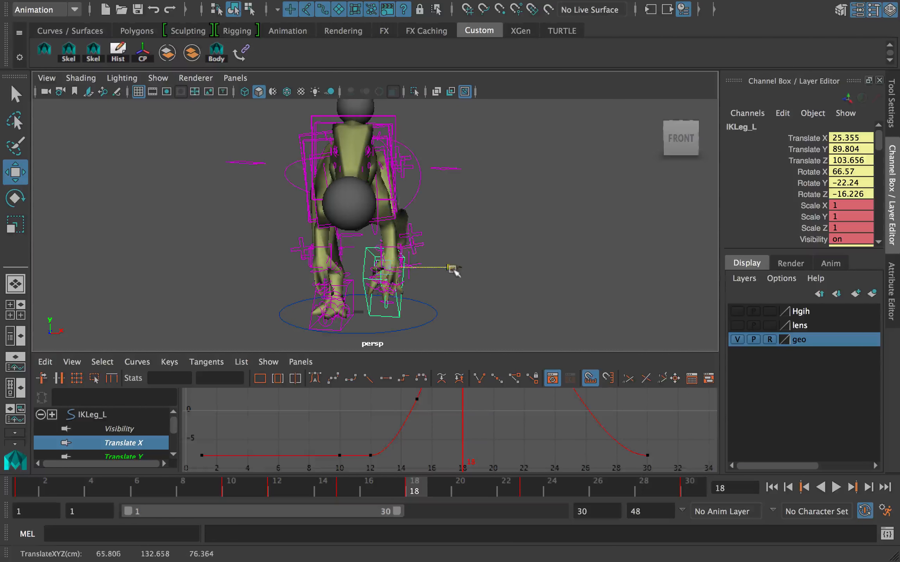
key(ctrl+z)
click(418, 400)
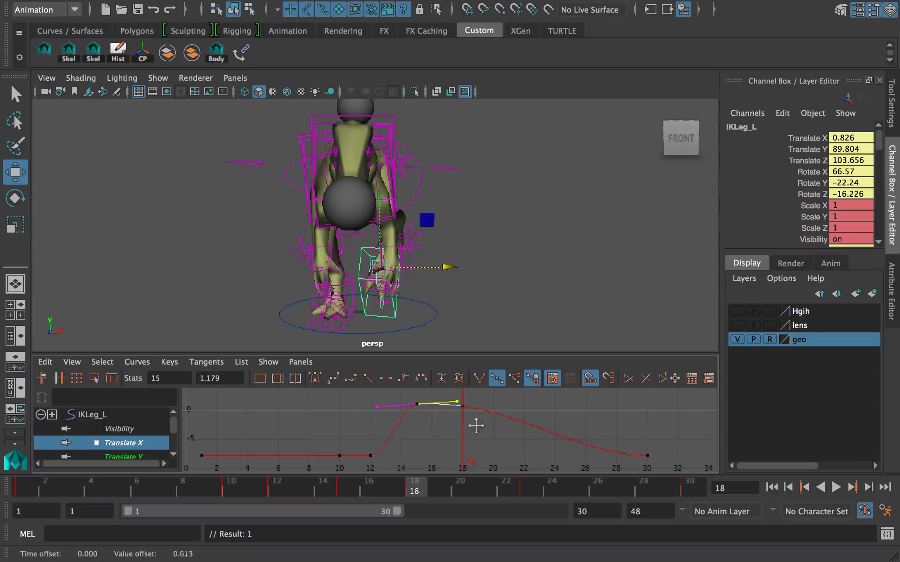
key(ctrl+z)
Step: Smooth IKLeg_L's Translate X keys at frames 15 and 18 with auto and free-weight tangents, and save the scene
drag(441, 429, 408, 393)
click(316, 378)
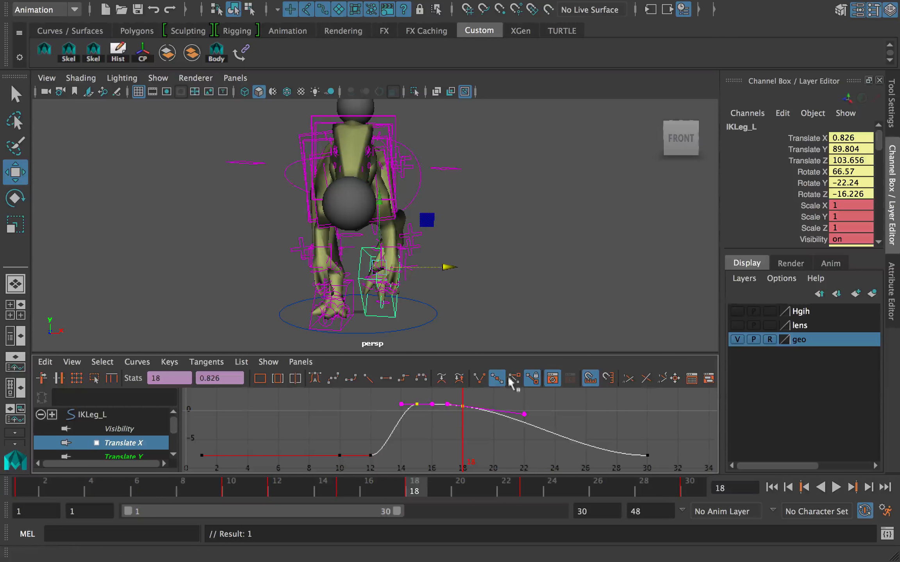
click(468, 398)
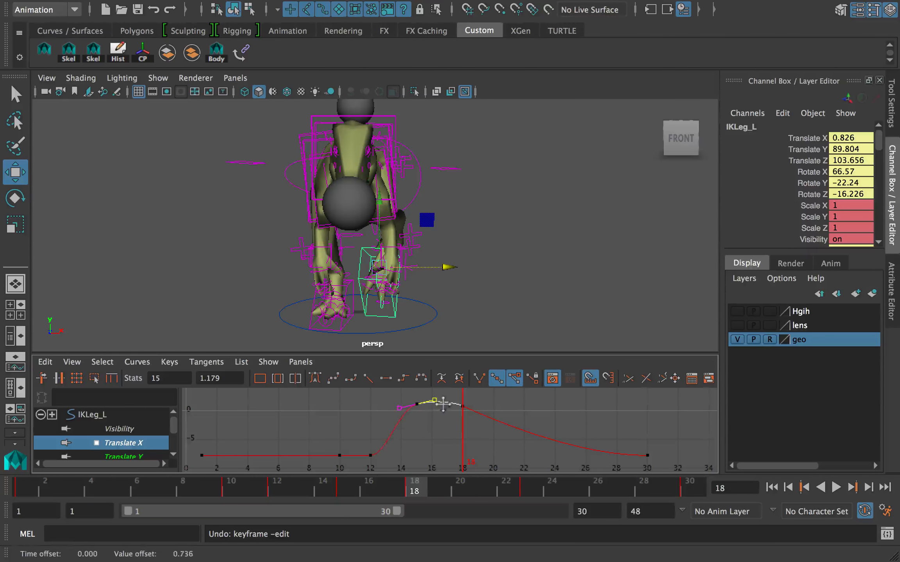
key(alt+v)
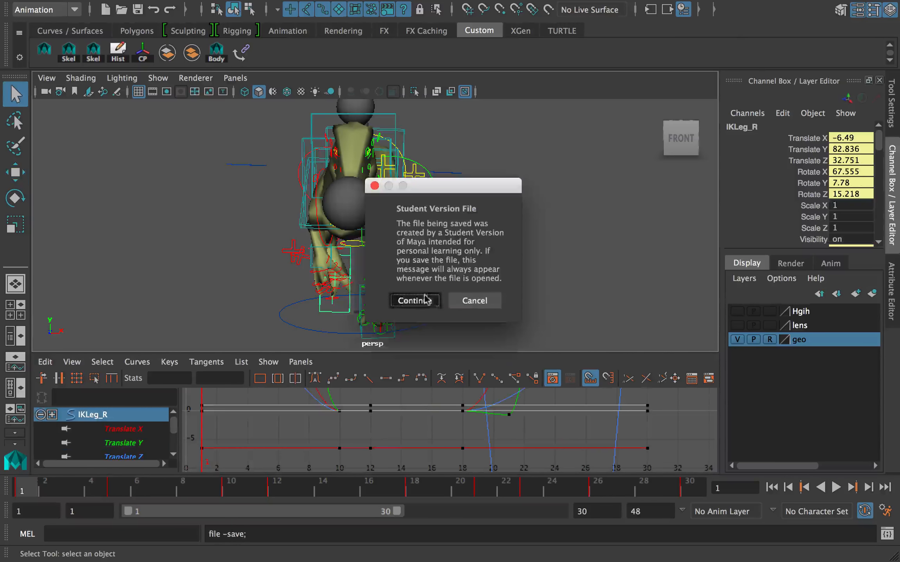
click(412, 355)
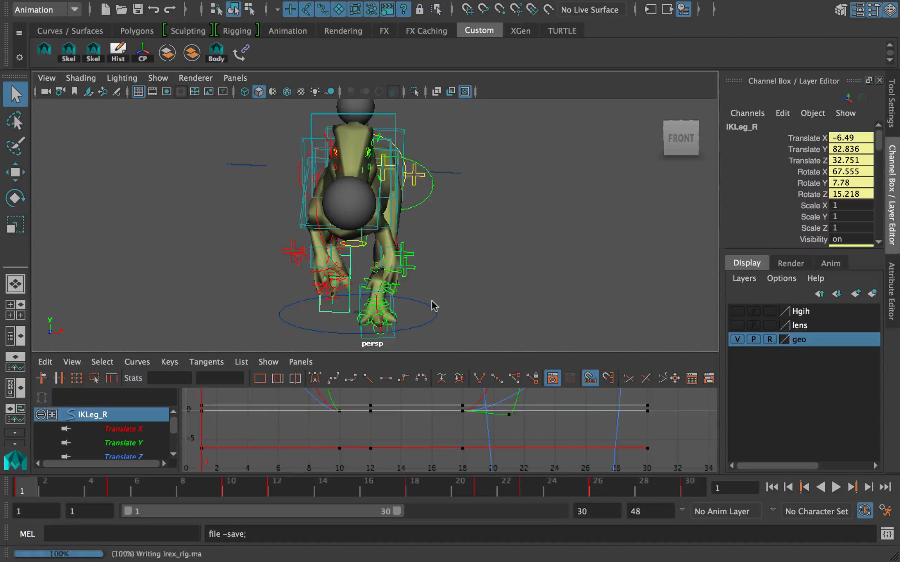
Step: Move IKLeg_R to Translate X 18.98 at frame 1, key the same pose at frame 30, and play back the loop
alt+middle_drag(393, 401, 429, 413)
key(a)
alt+right_drag(429, 415, 347, 426)
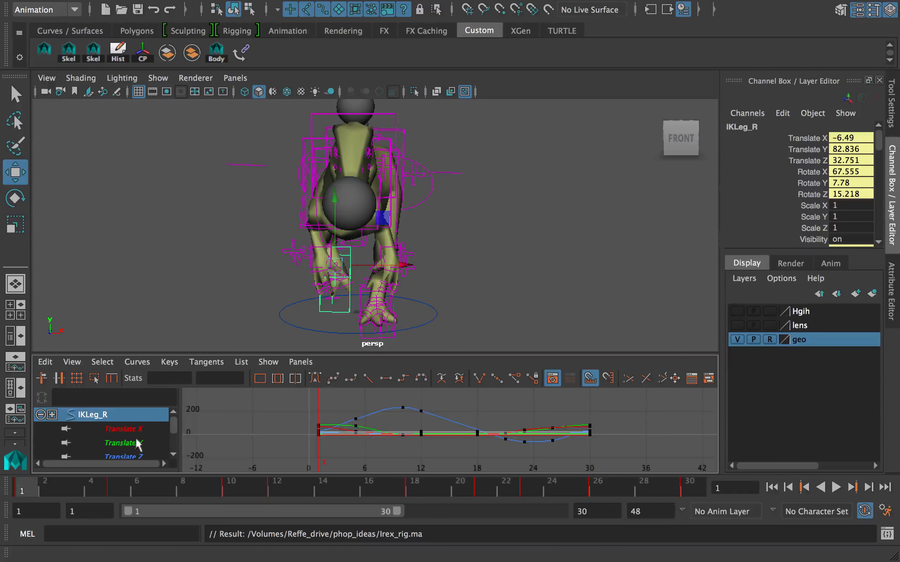
click(67, 429)
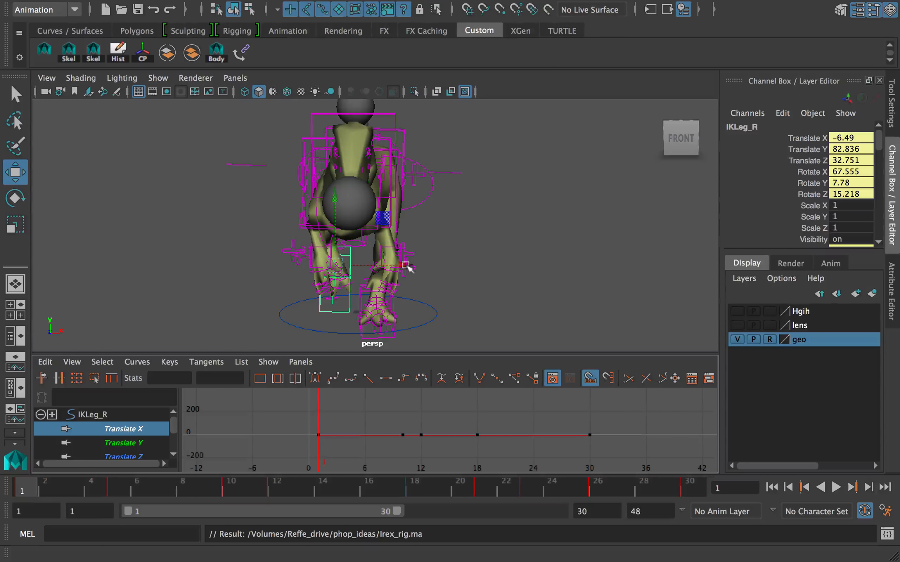
drag(408, 266, 412, 267)
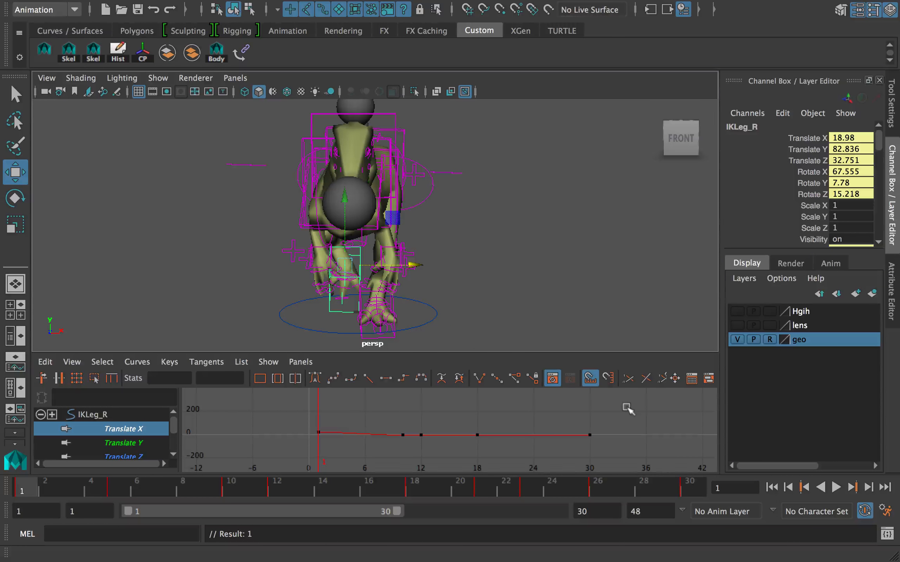
key(s)
key(alt+v)
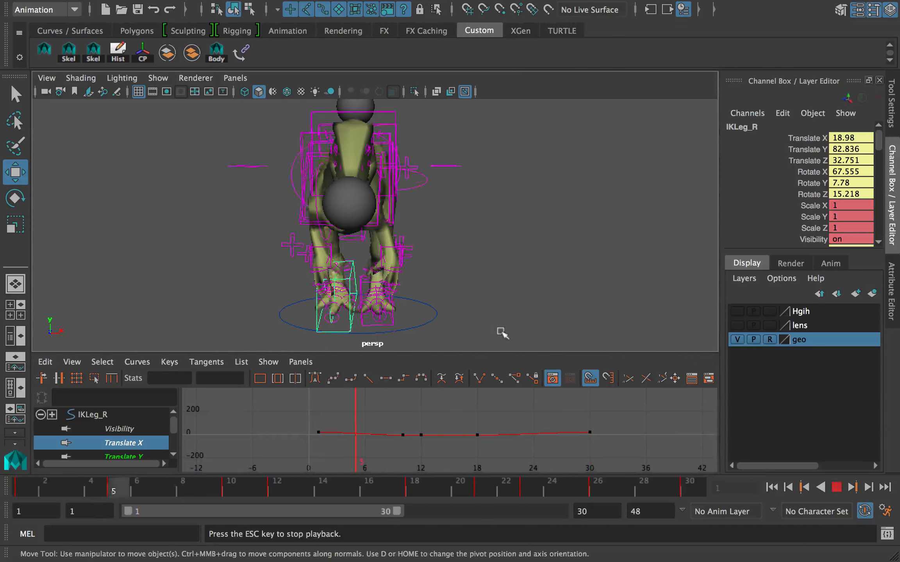
Step: Raise IKLeg_R's Translate X keys at frames 10, 12 and 18 to 15.16, and play back the loop
key(alt+v)
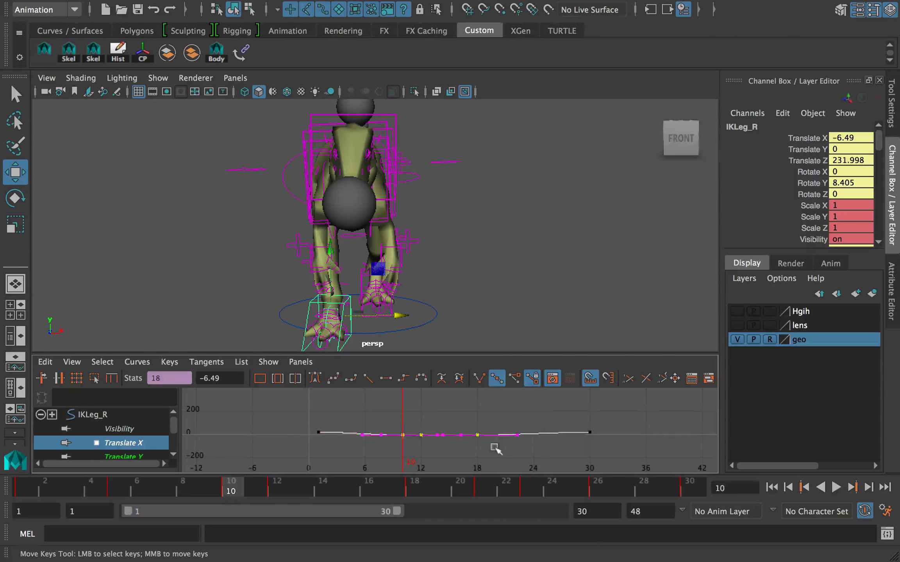
key(a)
click(19, 485)
key(alt+v)
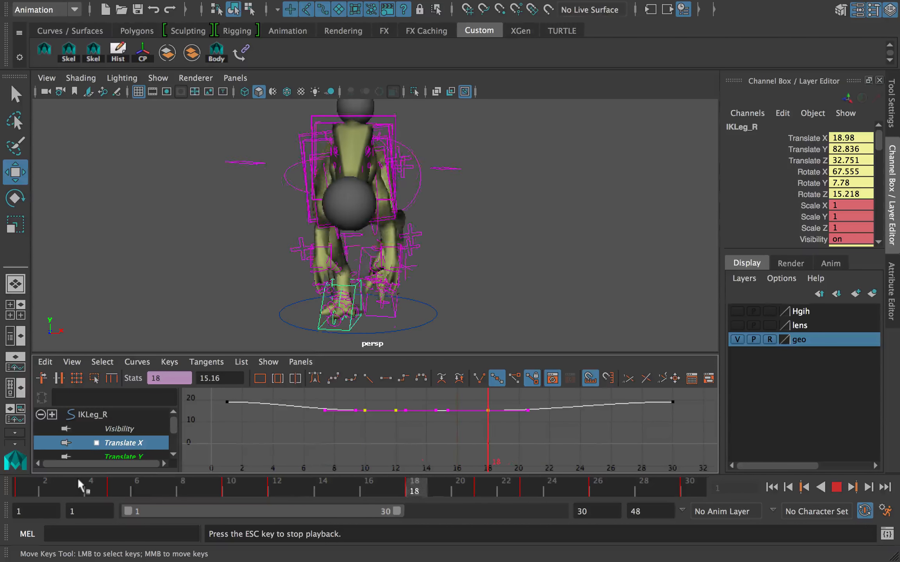
key(alt+v)
Step: Save the scene and accept the student version notice
key(q)
key(super+s)
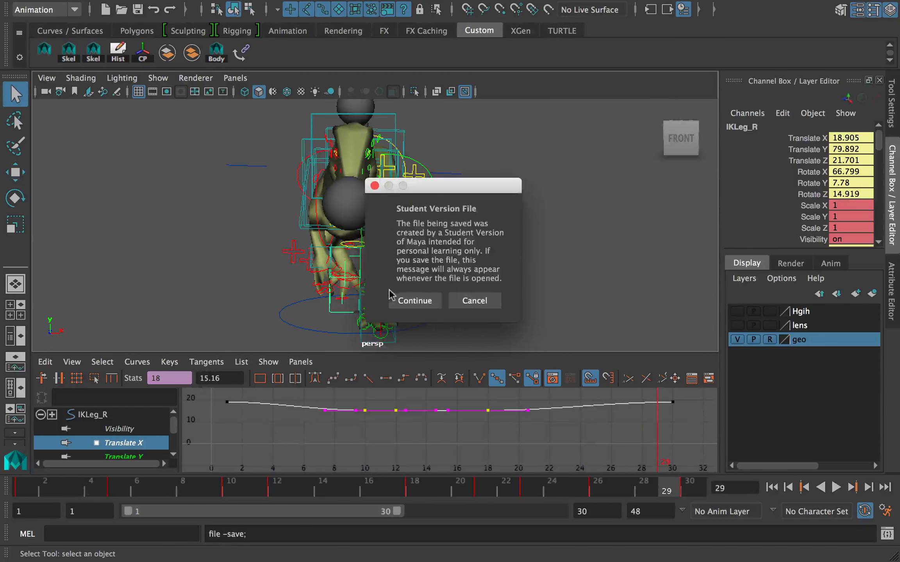
click(410, 303)
Step: Deselect the leg control, play back the loop, and shorten the playback range to end at frame 29
key(w)
click(415, 261)
mouse_move(28, 487)
mouse_down()
mouse_move(102, 489)
mouse_move(24, 488)
mouse_up()
key(alt+v)
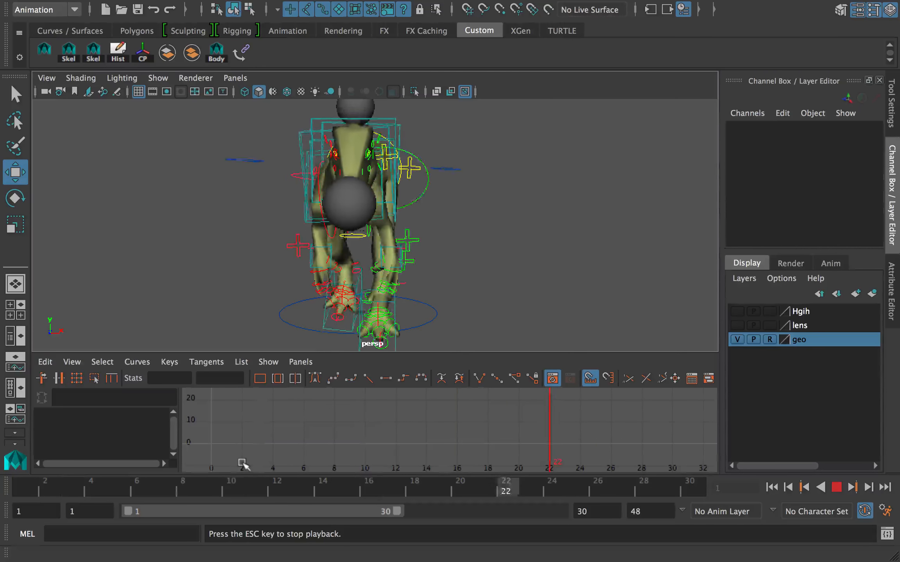
drag(399, 505, 388, 509)
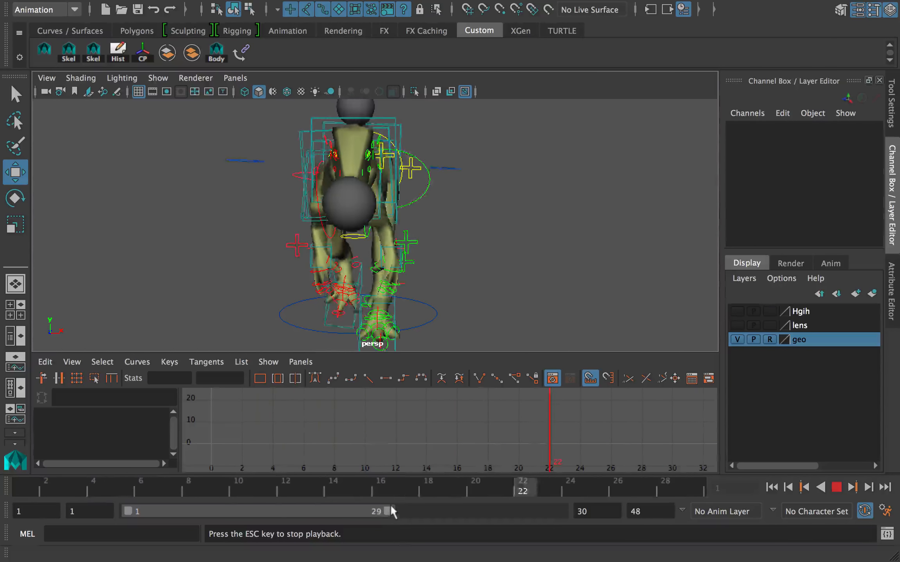
key(alt+v)
Step: Retime IKSpline1_M's keys from frame 12 to 9 and from frame 18 to 22, and play back the loop
mouse_move(370, 209)
alt+mouse_down()
mouse_move(329, 232)
mouse_move(370, 209)
alt+mouse_up()
click(329, 231)
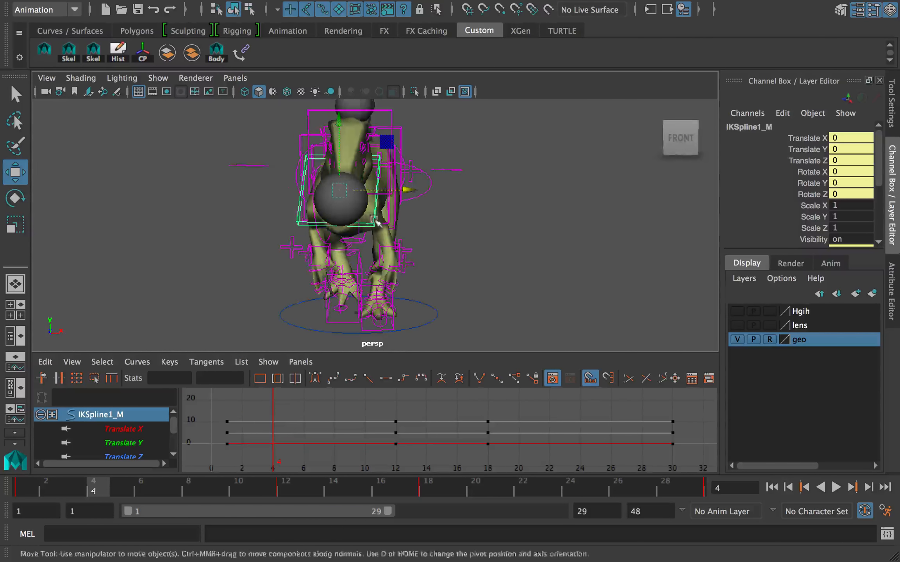
key(e)
click(20, 484)
drag(134, 488, 145, 488)
click(197, 488)
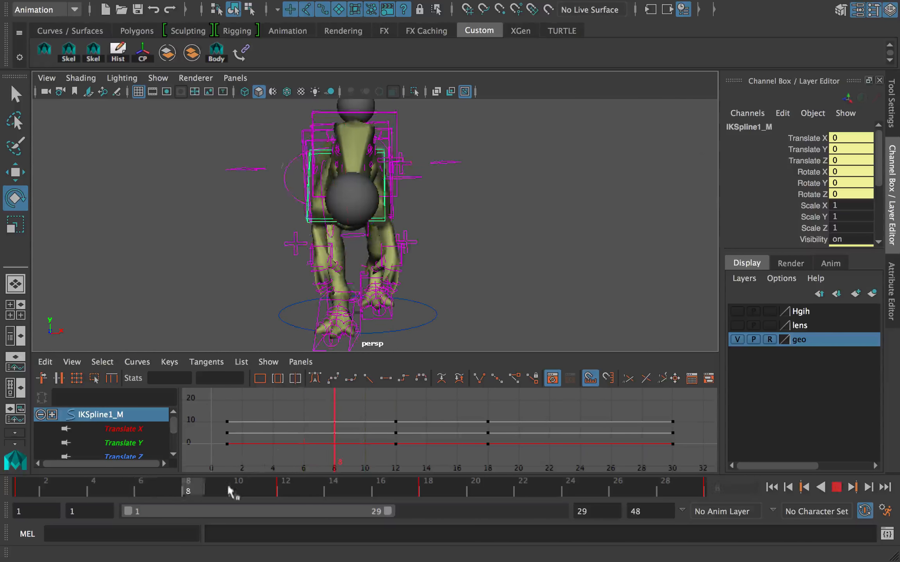
shift+drag(239, 488, 315, 488)
drag(275, 488, 190, 488)
drag(78, 488, 34, 488)
key(alt+v)
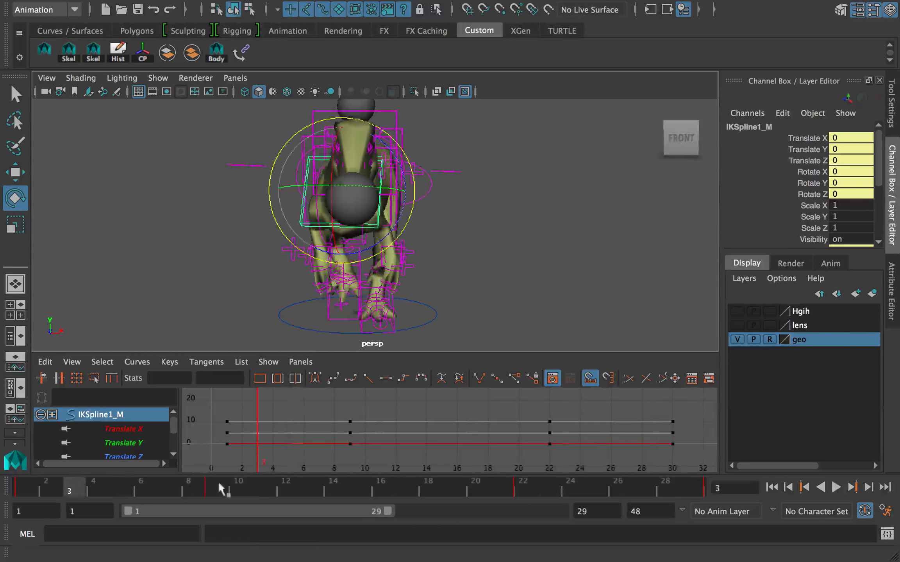
key(alt+v)
shift+drag(239, 488, 268, 488)
drag(253, 490, 205, 489)
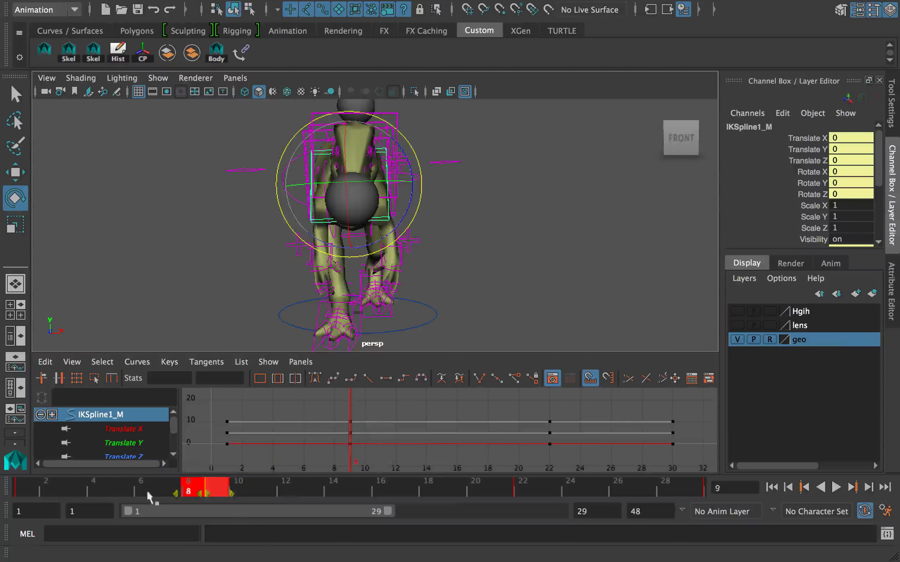
key(alt+v)
Step: Examine IKSpline1_M's Rotate X, Y and Z curves in the Graph Editor for movement
scroll(167, 432, down, 3)
drag(140, 421, 146, 451)
key(f)
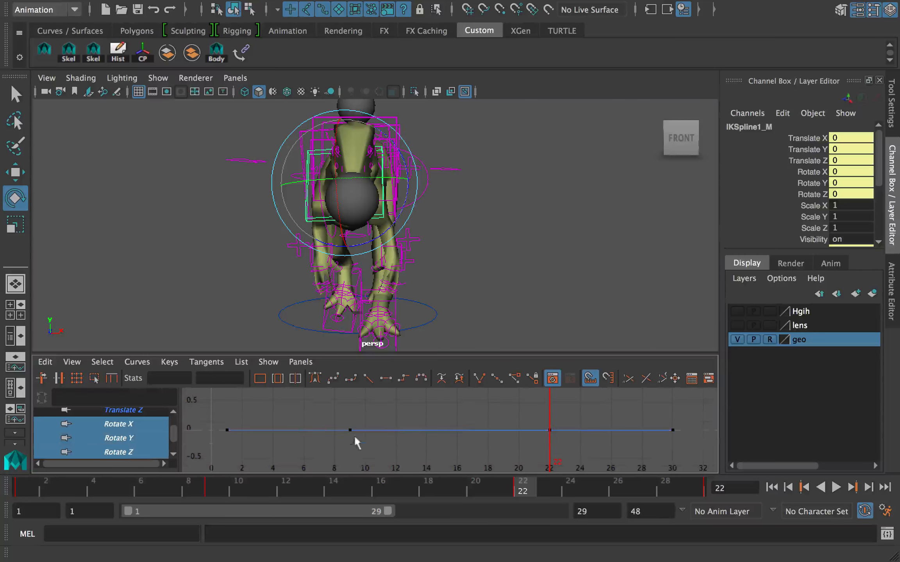
click(142, 425)
click(143, 438)
click(148, 452)
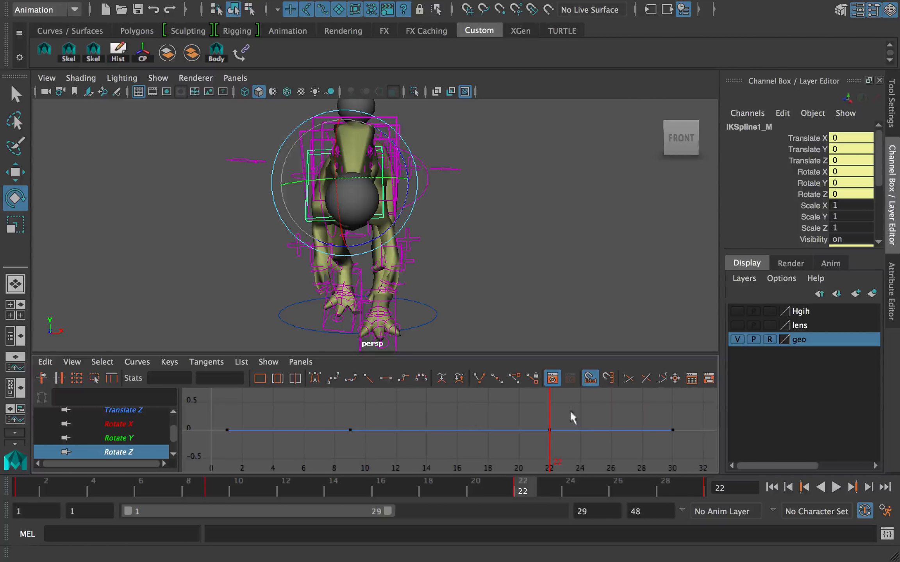
drag(571, 414, 541, 439)
key(f)
click(142, 424)
drag(483, 425, 513, 440)
click(158, 437)
click(301, 446)
key(alt+v)
drag(125, 486, 333, 488)
key(w)
drag(356, 190, 340, 212)
key(z)
key(e)
key(z)
drag(340, 211, 348, 216)
alt+middle_drag(349, 216, 349, 234)
Step: Select pSphere2, frame its Rotate X, Y and Z curves in the Graph Editor, and play back the loop
key(q)
click(336, 137)
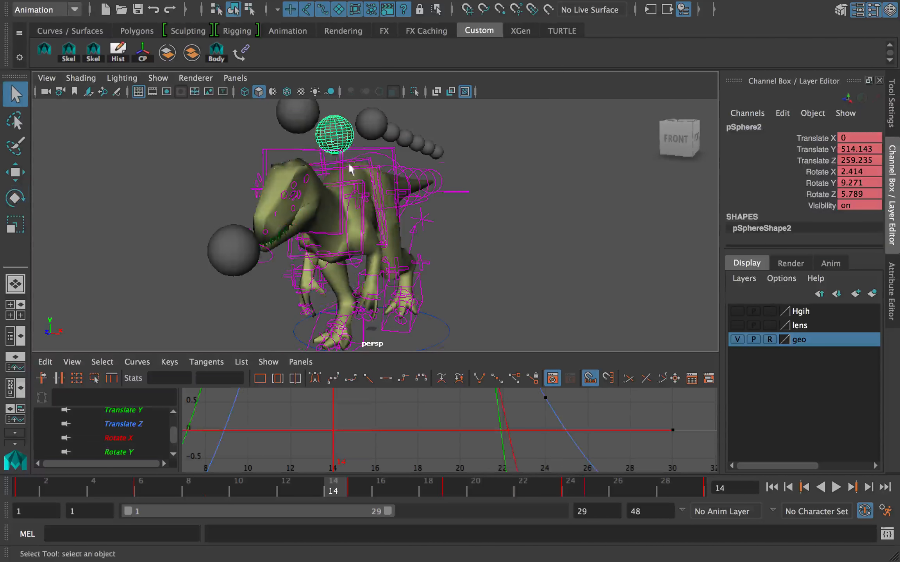
alt+drag(351, 171, 390, 176)
click(24, 489)
drag(136, 422, 129, 443)
key(f)
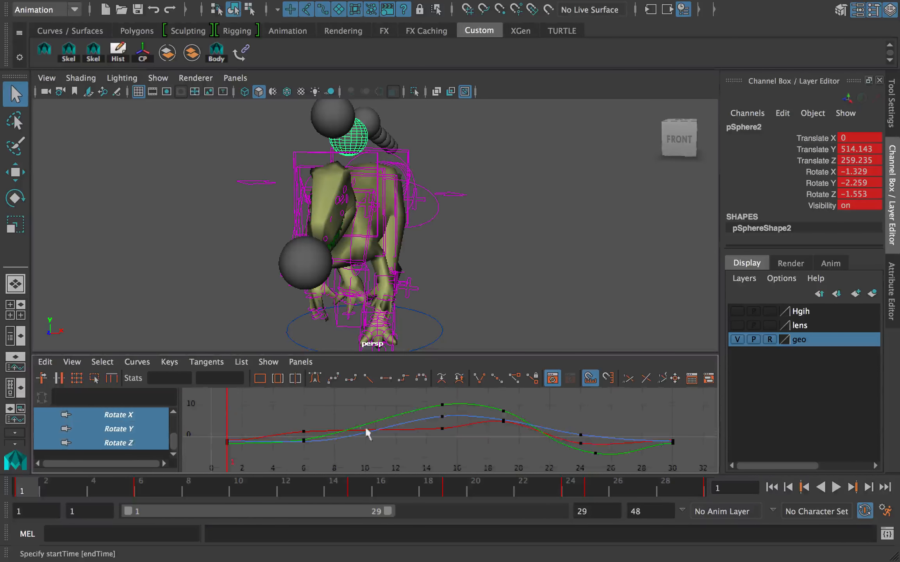
key(alt+v)
key(e)
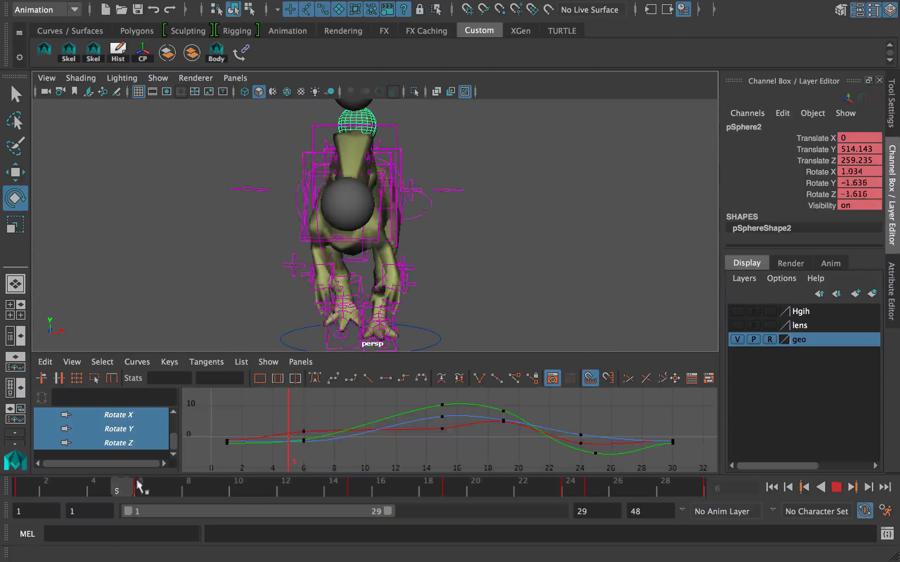
Step: Rotate pSphere2 at frame 15 to Rotate Y about 13.1 and Rotate Z 1.71, and key its rotation
drag(366, 483, 364, 483)
alt+middle_drag(395, 170, 391, 171)
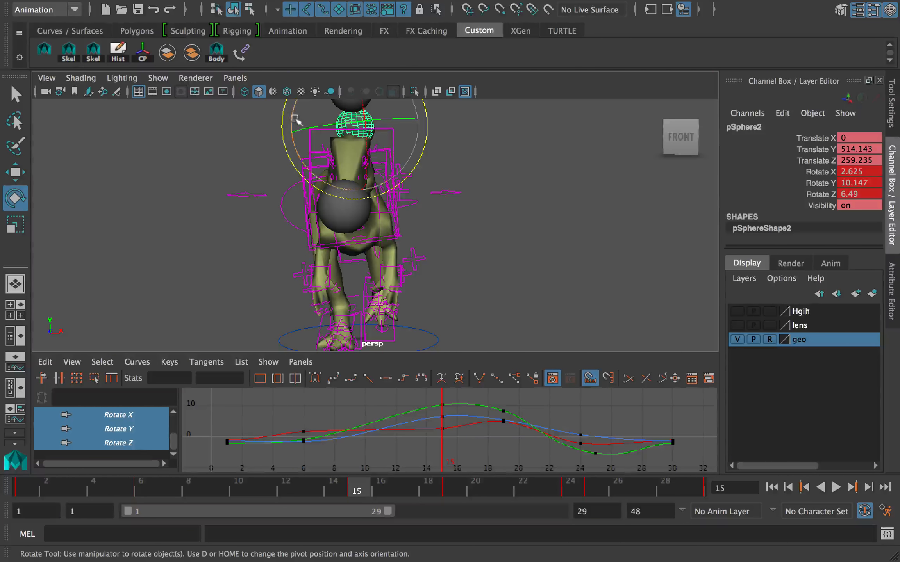
drag(295, 117, 297, 112)
drag(331, 154, 335, 155)
key(shift+e)
drag(451, 442, 438, 424)
middle_drag(465, 411, 465, 402)
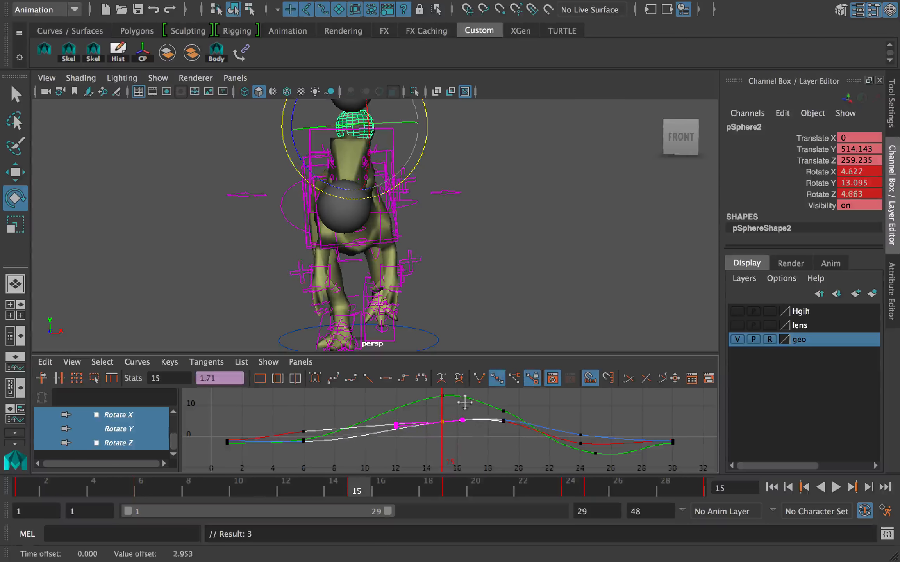
key(ctrl+z)
Step: Set pSphere2's Rotate Y key at frame 15 to 13.322 and reshape its tangent with free tangent weight
drag(426, 384, 426, 385)
middle_drag(462, 408, 462, 407)
right_click(462, 408)
click(503, 370)
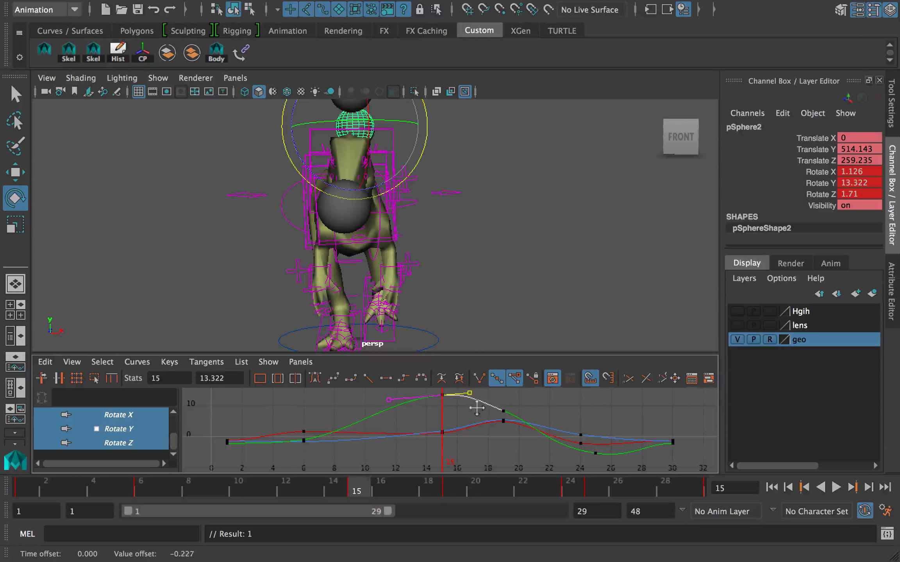
Step: Reshape the tangent of pSphere2's Rotate X key at frame 15 and play back the loop
drag(452, 438, 437, 427)
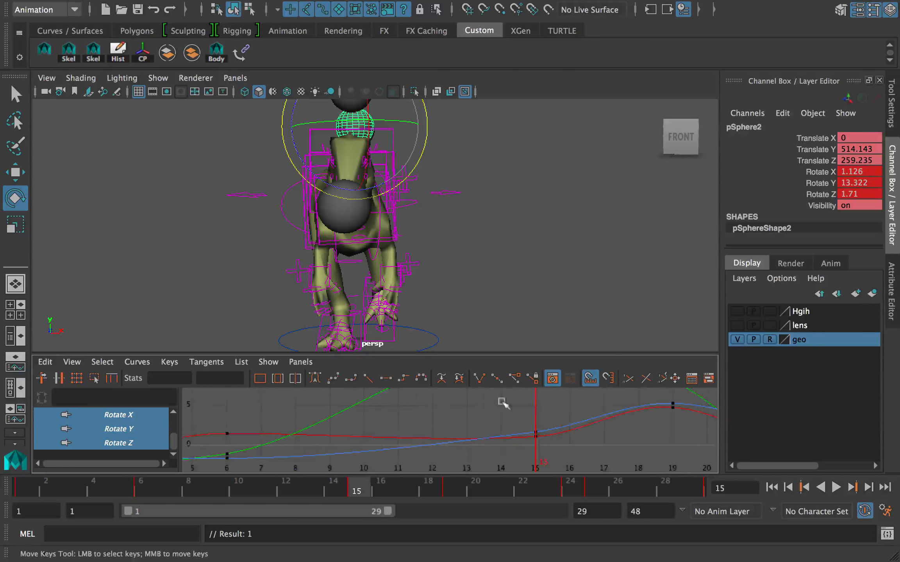
key(f)
drag(515, 423, 515, 422)
middle_drag(515, 423, 531, 419)
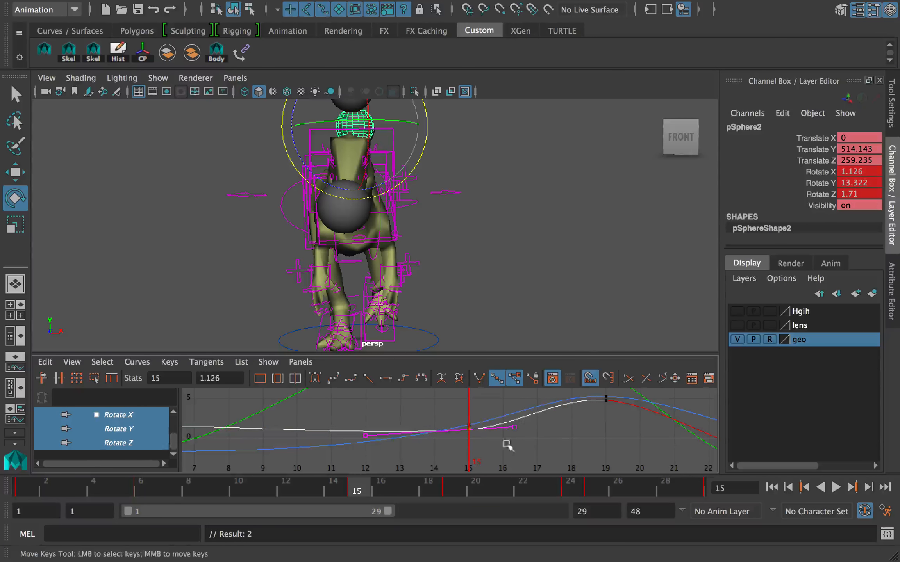
key(alt+v)
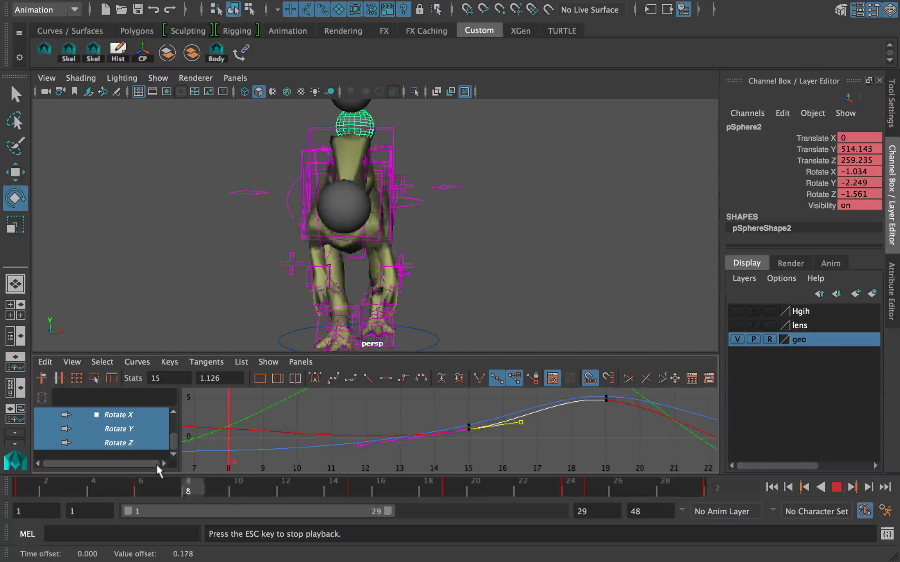
drag(221, 486, 282, 484)
key(alt+v)
Step: Delete pSphere2's Rotate X and Z keys at frame 19, reshape their frame 15 tangents, and play back the loop
scroll(508, 445, down, 5)
alt+middle_drag(508, 443, 477, 438)
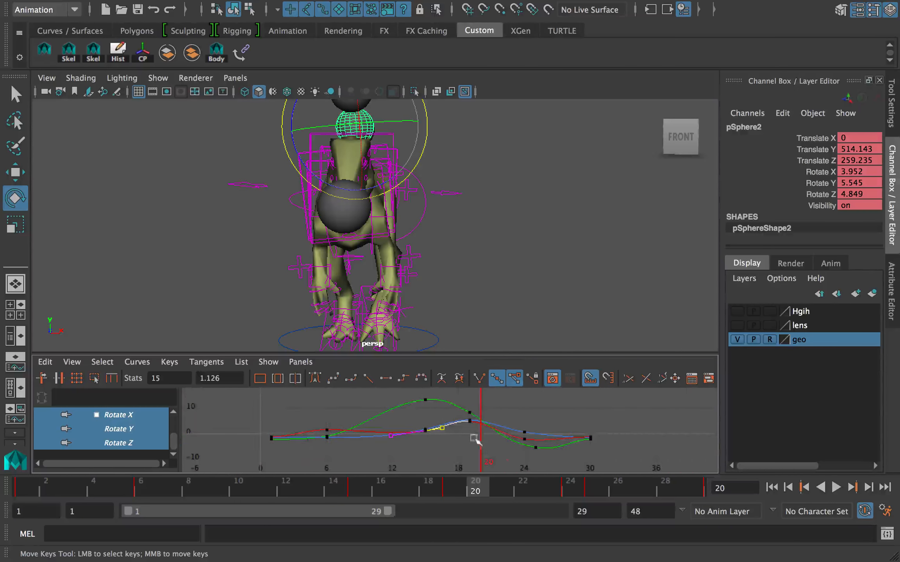
scroll(477, 436, up, 4)
drag(507, 423, 480, 401)
key(Delete)
drag(419, 448, 382, 417)
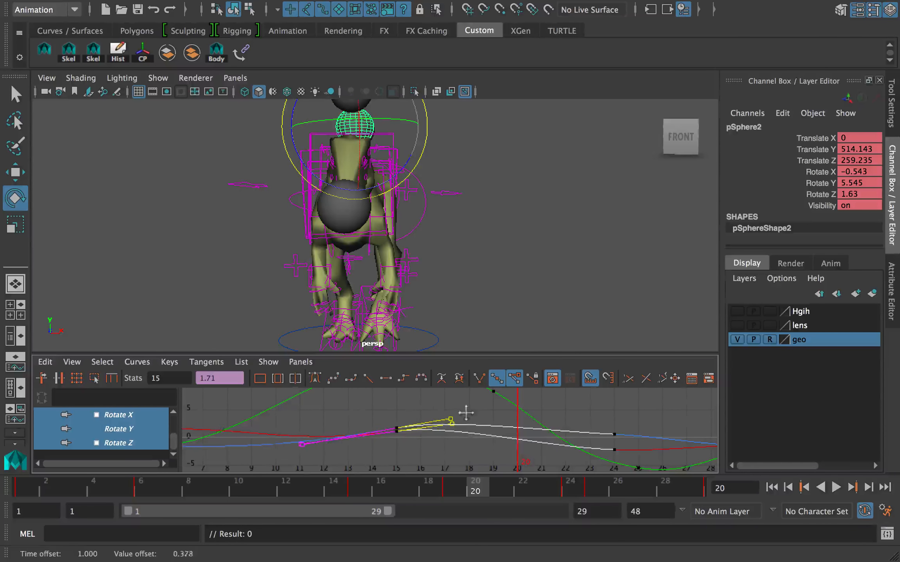
key(alt+v)
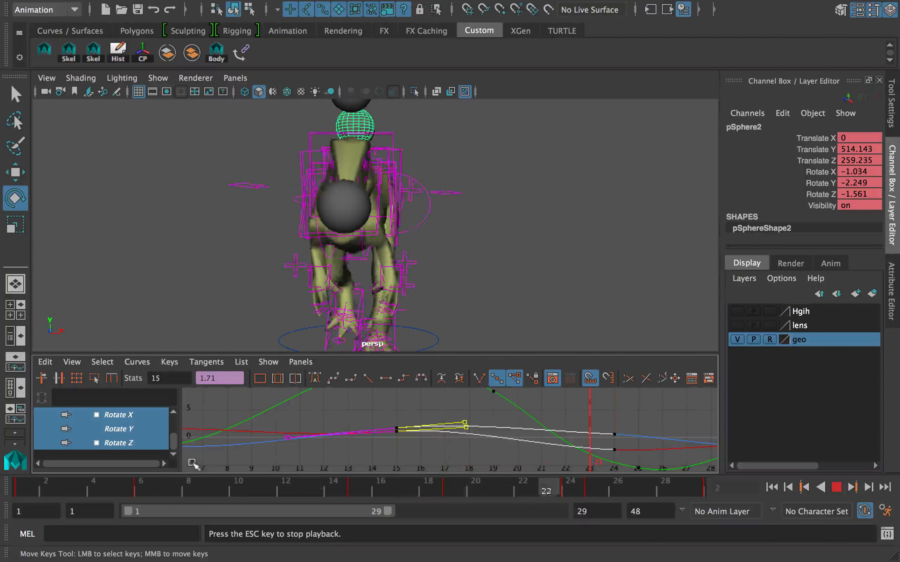
Step: Reshape the tangents of IKLeg_L's Translate Z keys at frames 1 and 30 and play back the loop
key(q)
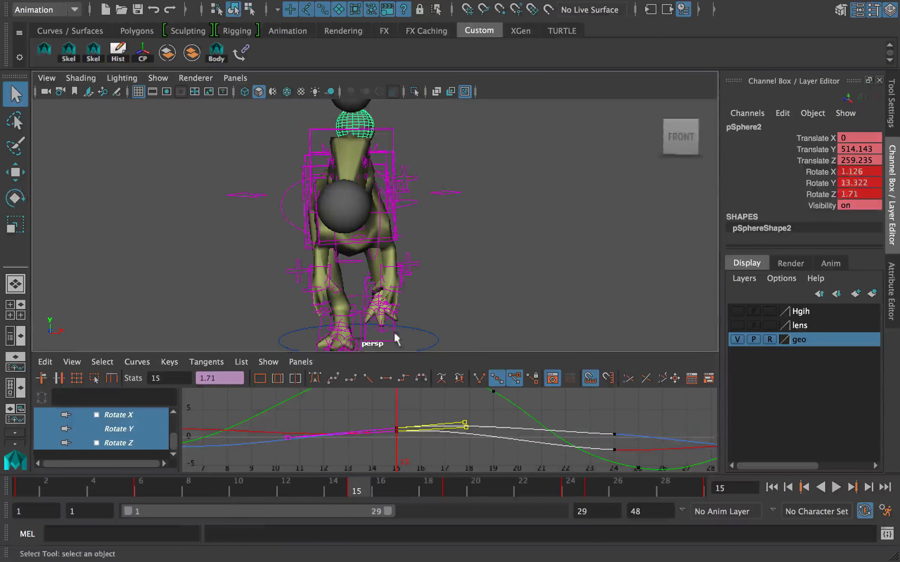
click(393, 332)
click(34, 488)
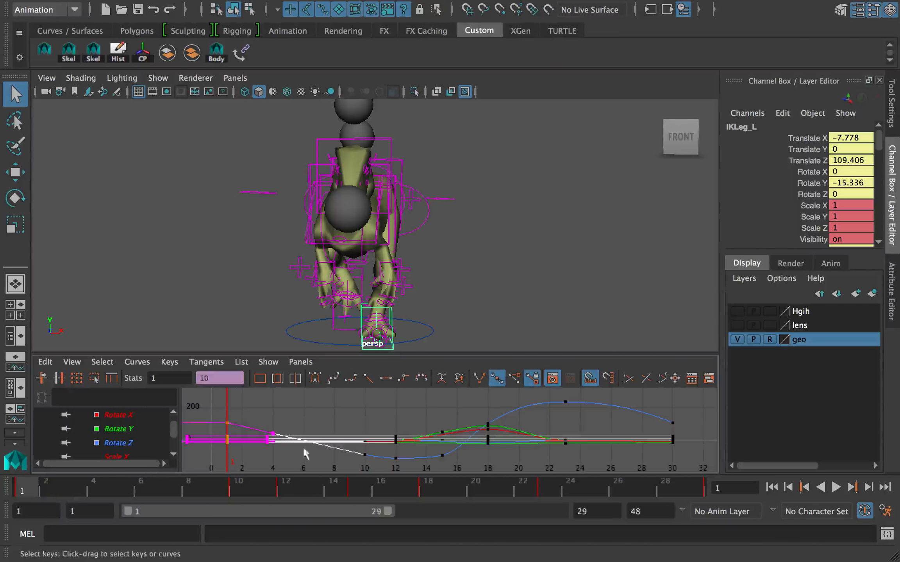
drag(80, 487, 8, 489)
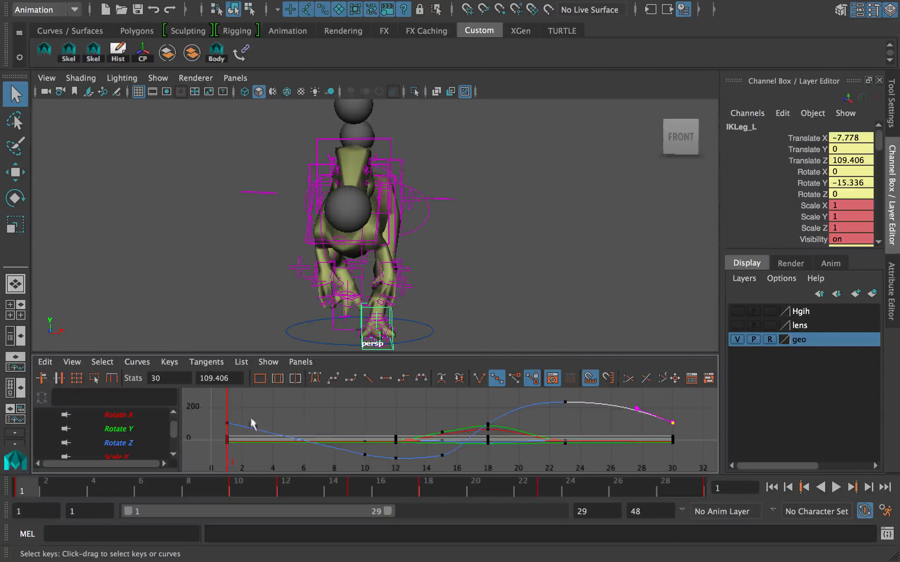
alt+middle_drag(201, 432, 295, 436)
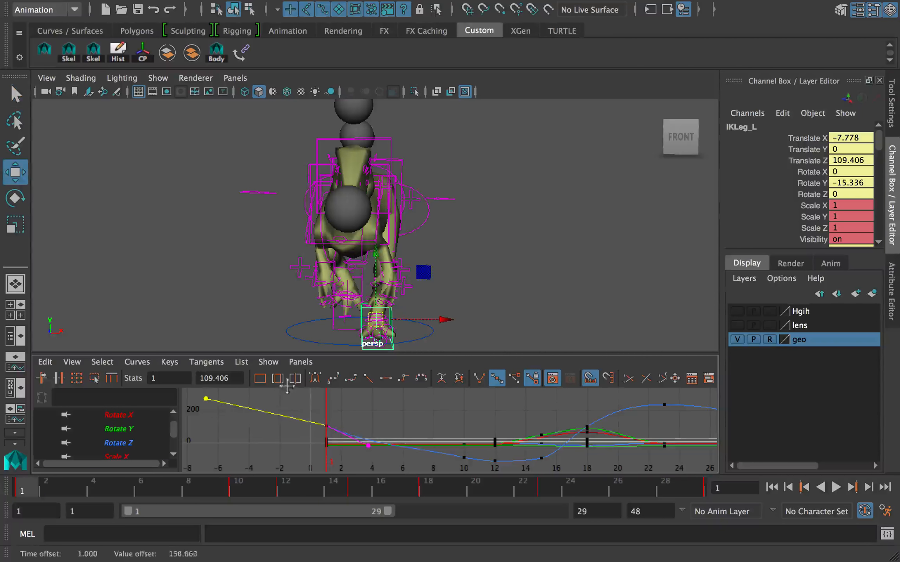
alt+middle_drag(287, 386, 244, 382)
key(alt+v)
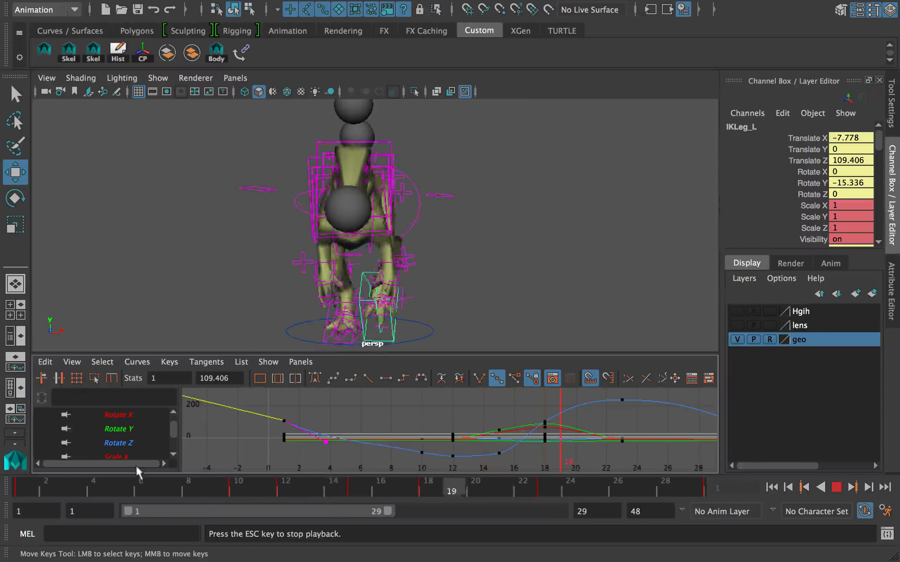
key(Escape)
Step: Move IKLeg_L's key at frame 23 to frame 24 and play back the loop
alt+middle_drag(321, 426, 294, 424)
drag(274, 484, 172, 490)
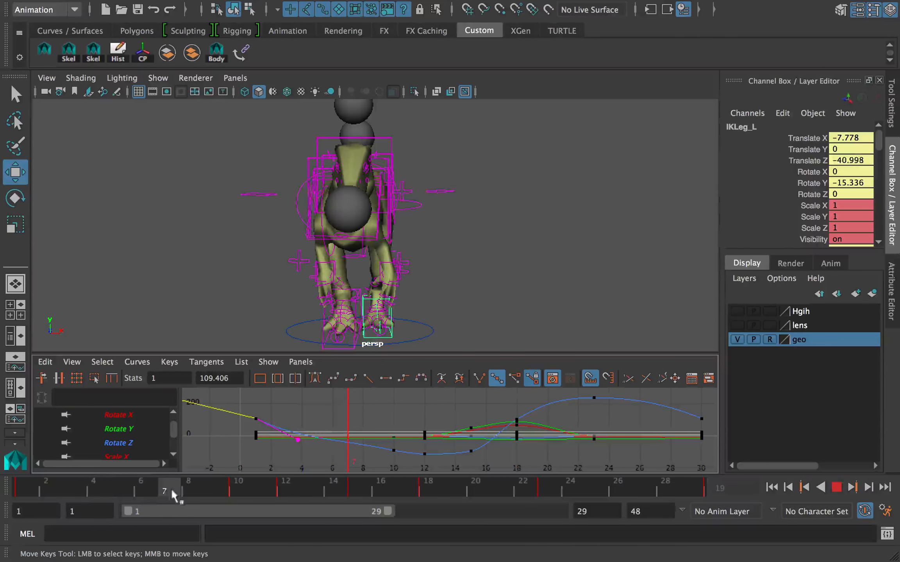
click(309, 416)
click(29, 487)
key(alt+v)
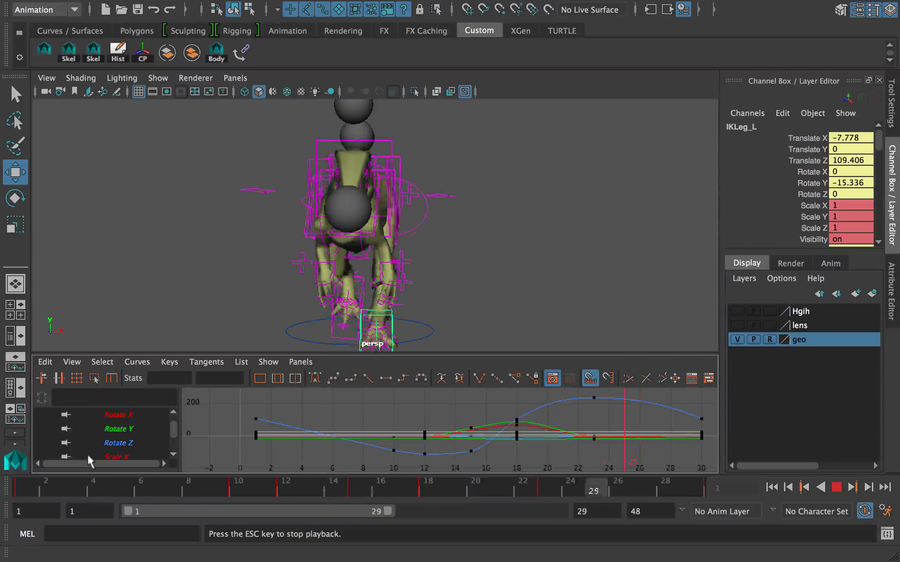
key(Escape)
drag(377, 488, 574, 488)
click(274, 485)
key(alt+v)
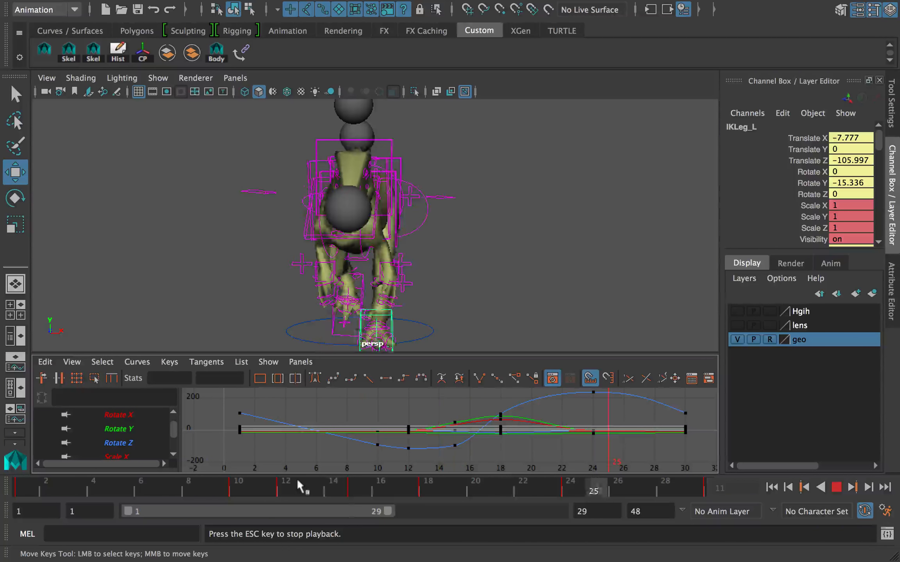
key(Escape)
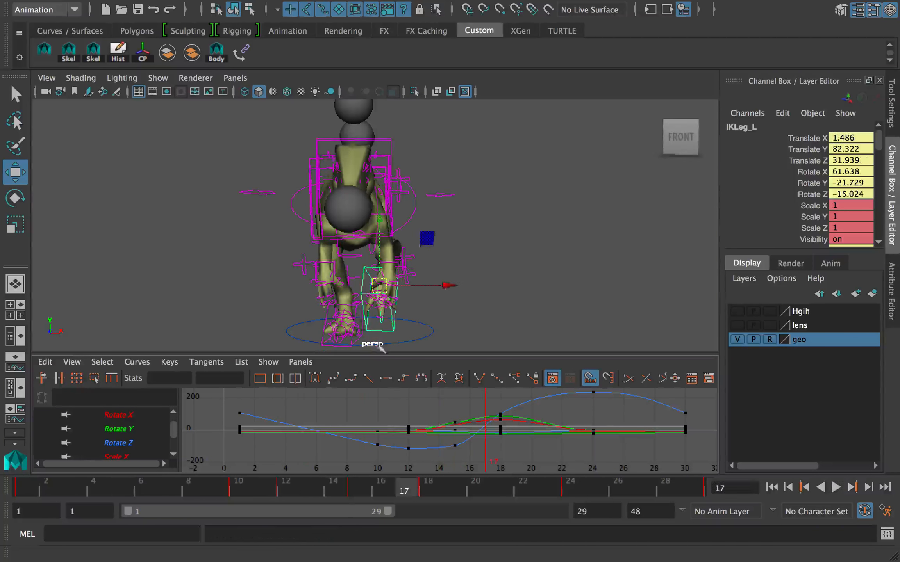
Step: Move IKLeg_R's keys at frames 10 and 12 to frames 9 and 11
key(q)
click(357, 312)
click(84, 487)
key(alt+v)
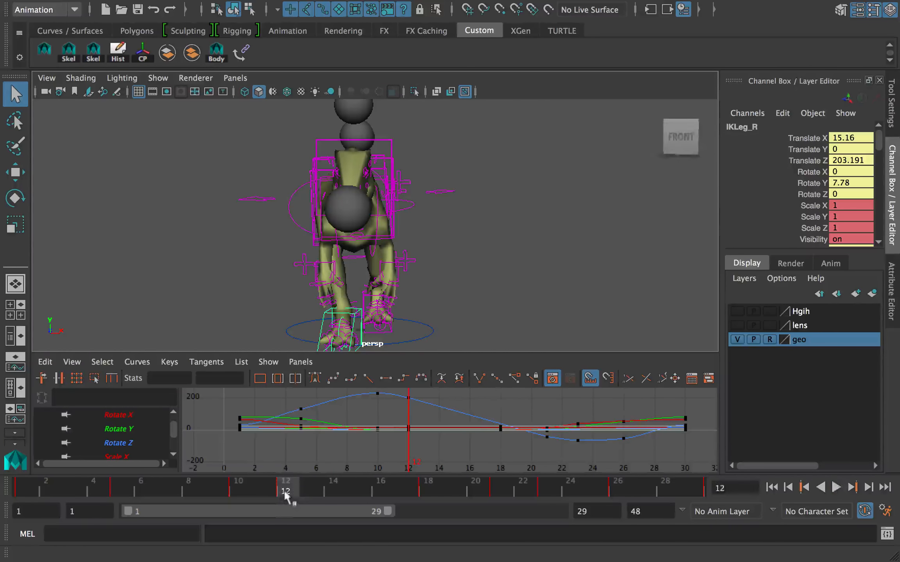
click(105, 490)
key(alt+v)
mouse_move(227, 496)
shift+mouse_down()
mouse_move(288, 495)
mouse_move(227, 496)
shift+mouse_up()
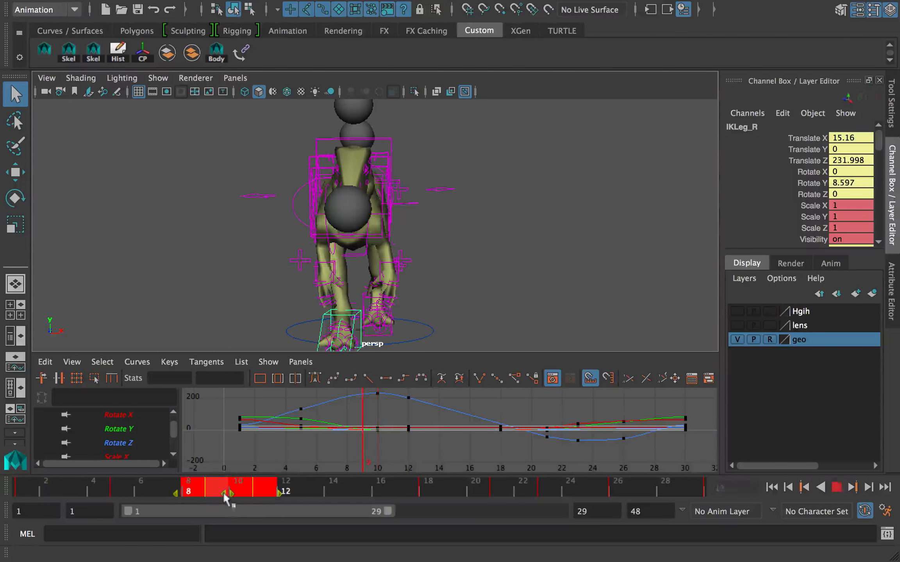
drag(94, 489, 26, 489)
Step: Reshape the tangent of IKLeg_R's Translate Z key at frame 5 and review the loop from the side
alt+right_drag(283, 392, 365, 423)
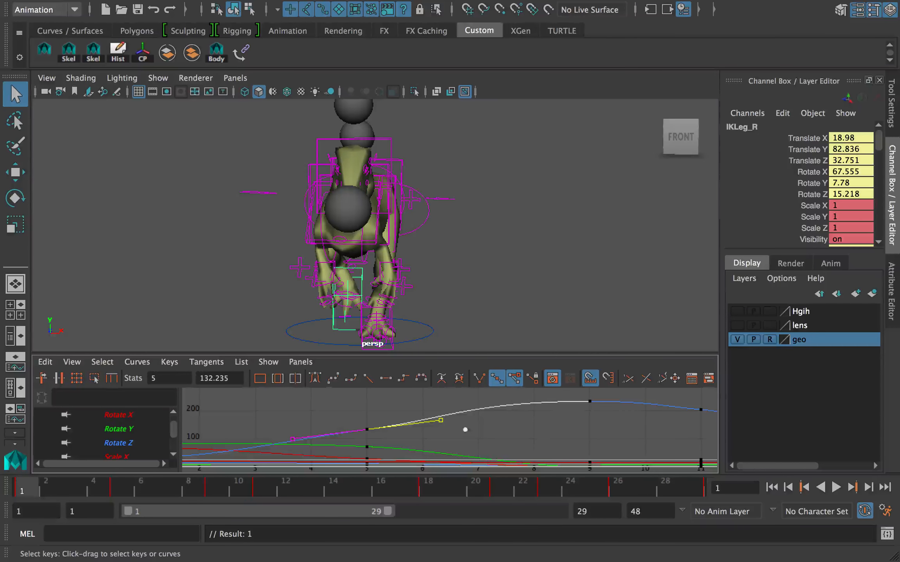
key(w)
middle_drag(471, 451, 477, 443)
alt+right_drag(476, 444, 352, 442)
click(304, 456)
key(alt+v)
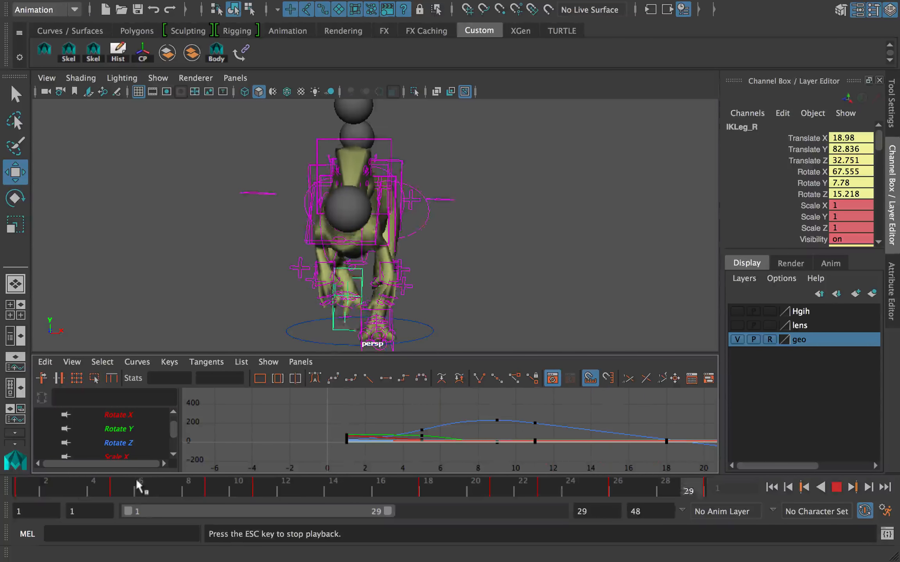
key(alt+v)
alt+drag(301, 340, 121, 347)
key(alt+v)
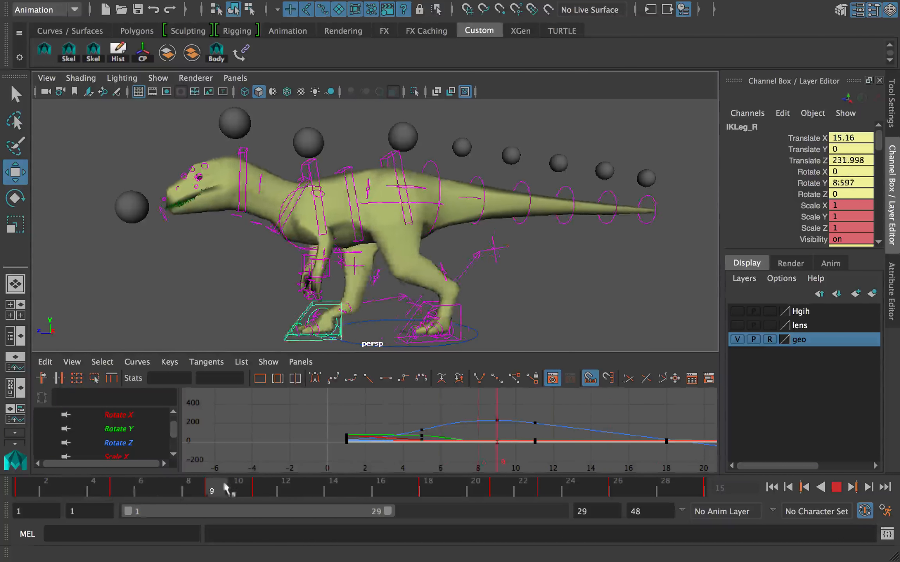
drag(461, 488, 125, 485)
alt+drag(270, 305, 546, 297)
drag(428, 253, 432, 249)
key(w)
drag(432, 250, 391, 231)
key(ctrl+z)
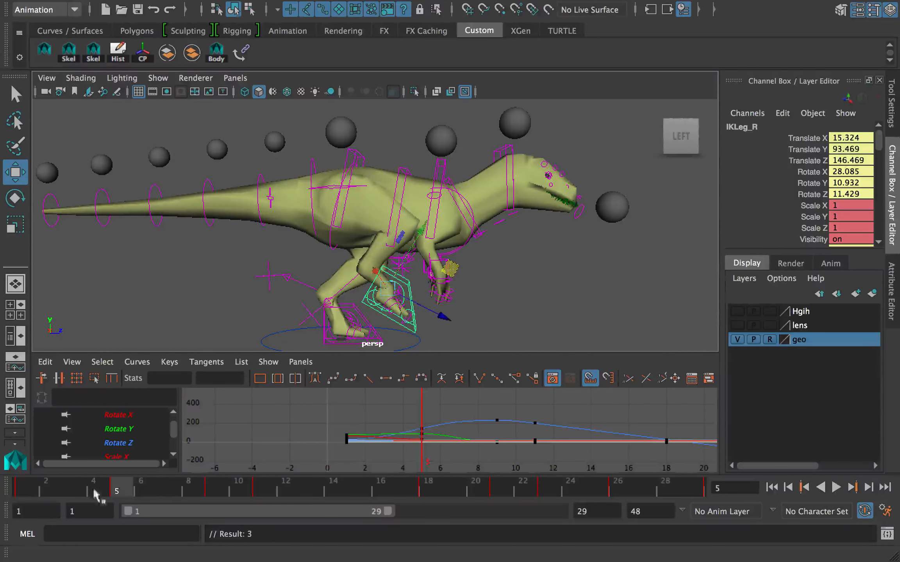
Step: Play back the walk cycle, save the scene and clear the selection
key(alt+v)
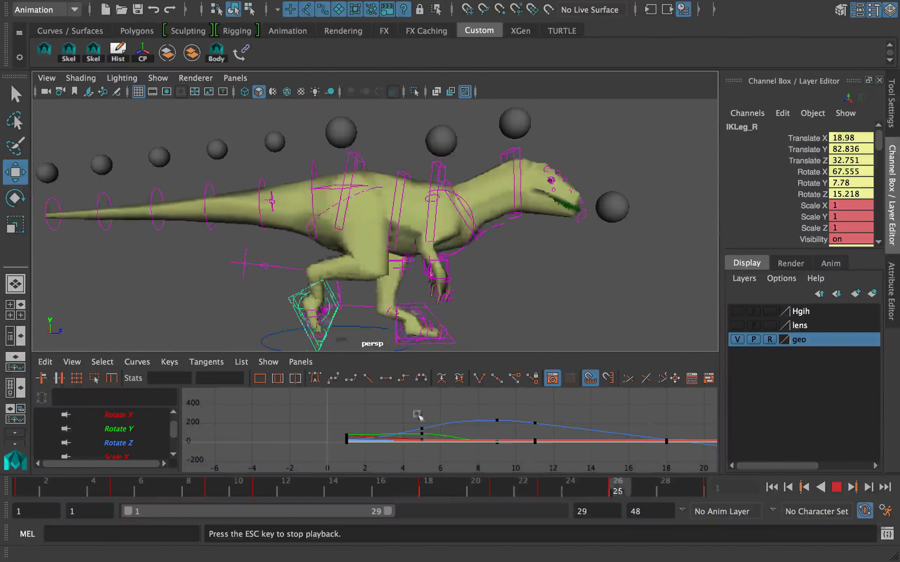
alt+drag(414, 269, 348, 265)
key(alt+v)
key(super+s)
alt+drag(405, 295, 346, 221)
click(390, 270)
key(ctrl+Left)
click(625, 8)
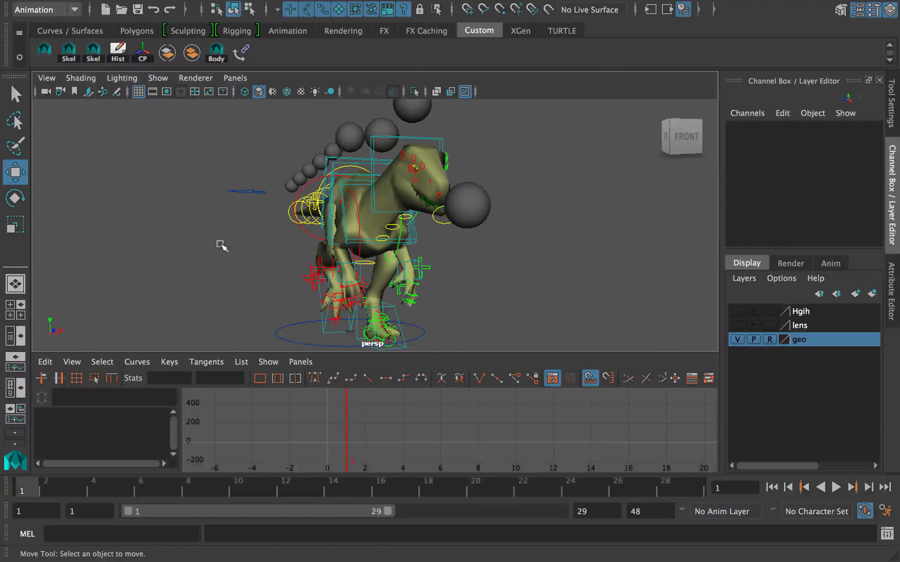
Step: At frame 16, select pSphere9 and IKSpline2_M and add the Point constraint command to the Custom shelf
alt+drag(296, 184, 440, 191)
drag(73, 492, 380, 488)
click(504, 249)
alt+right_drag(487, 204, 504, 204)
key(q)
shift+click(406, 183)
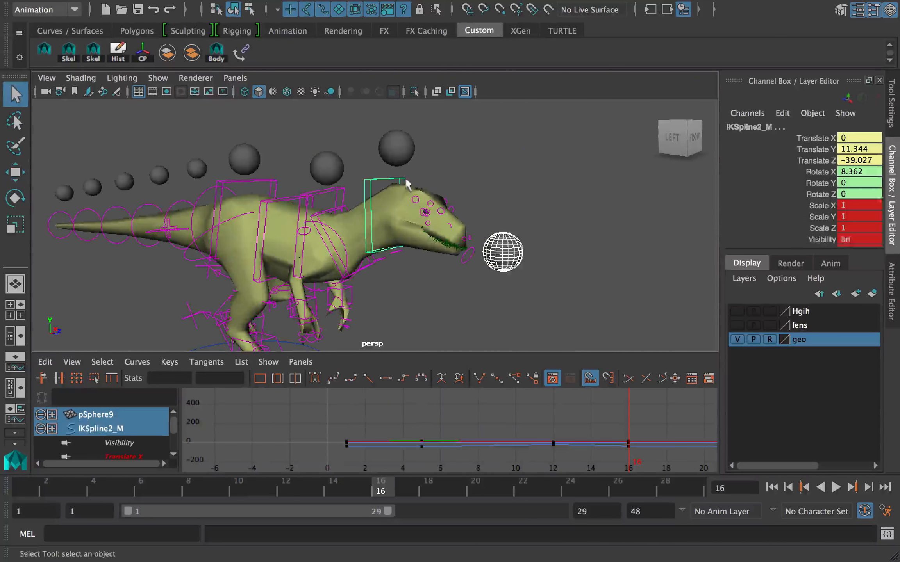
click(594, 9)
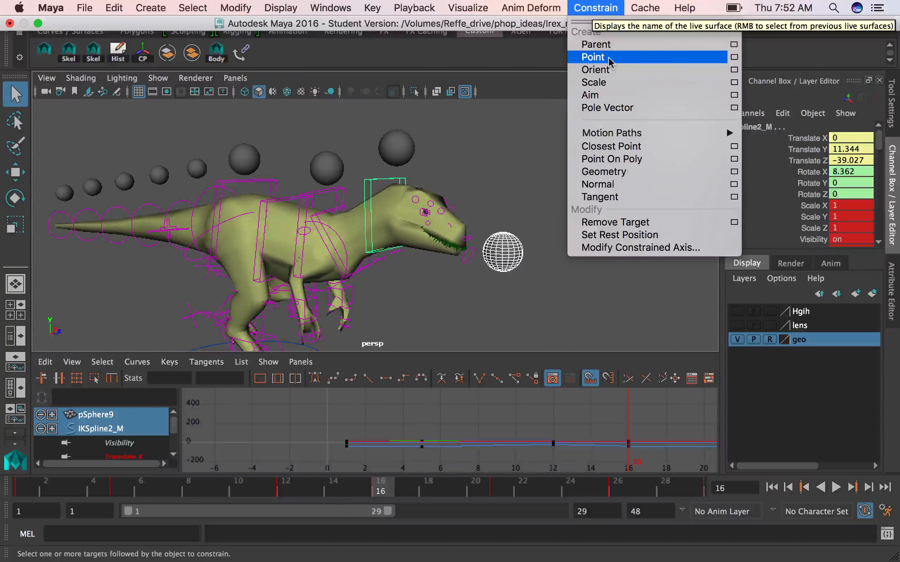
click(607, 58)
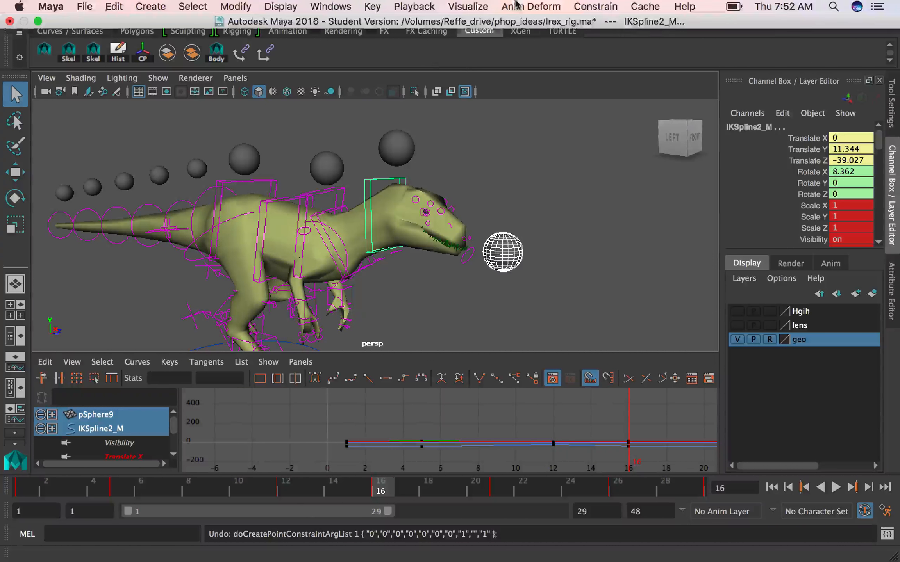
Step: Point-constrain IKSpline2_M to pSphere9 with Maintain offset on
click(595, 8)
click(734, 57)
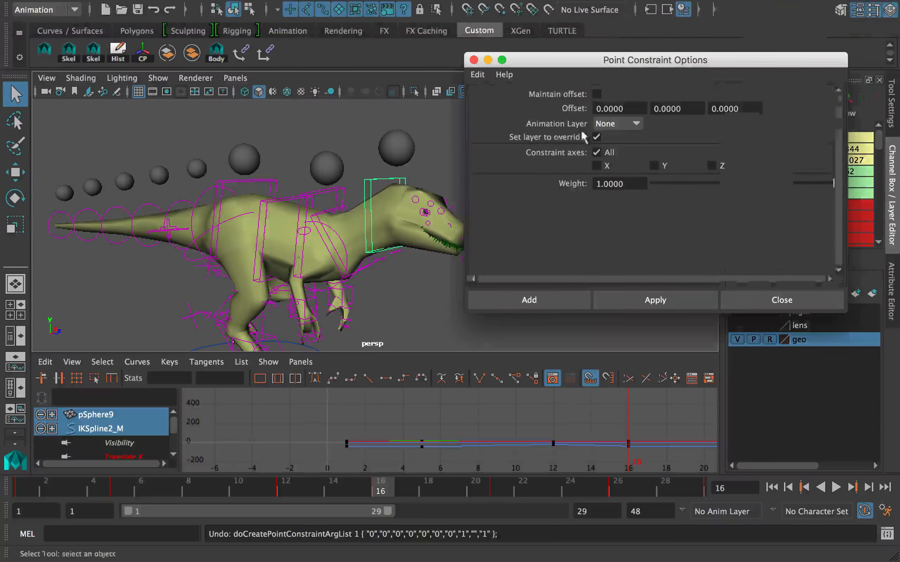
click(589, 94)
click(559, 289)
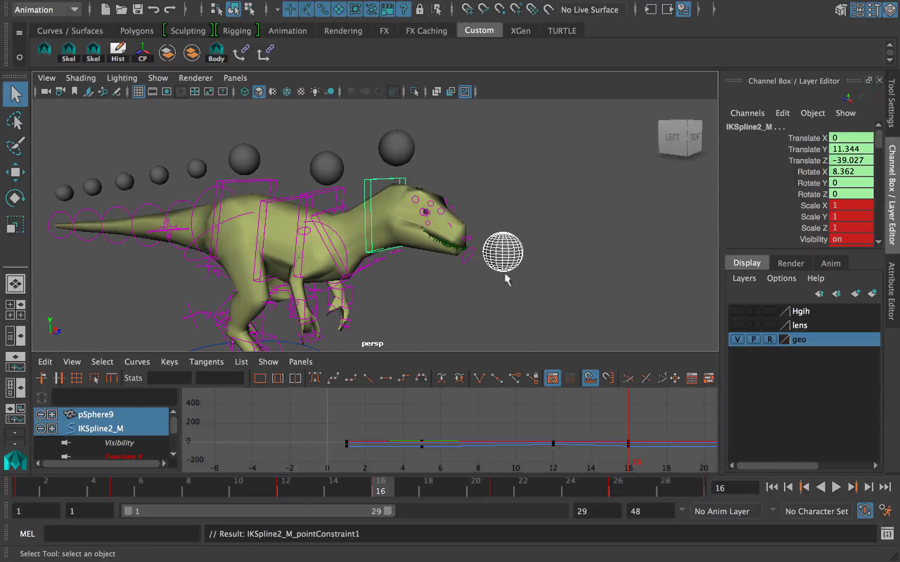
Step: Reset the aim constraint options, turn on Maintain offset, and aim-constrain IKSpline2_M to pSphere9
click(596, 8)
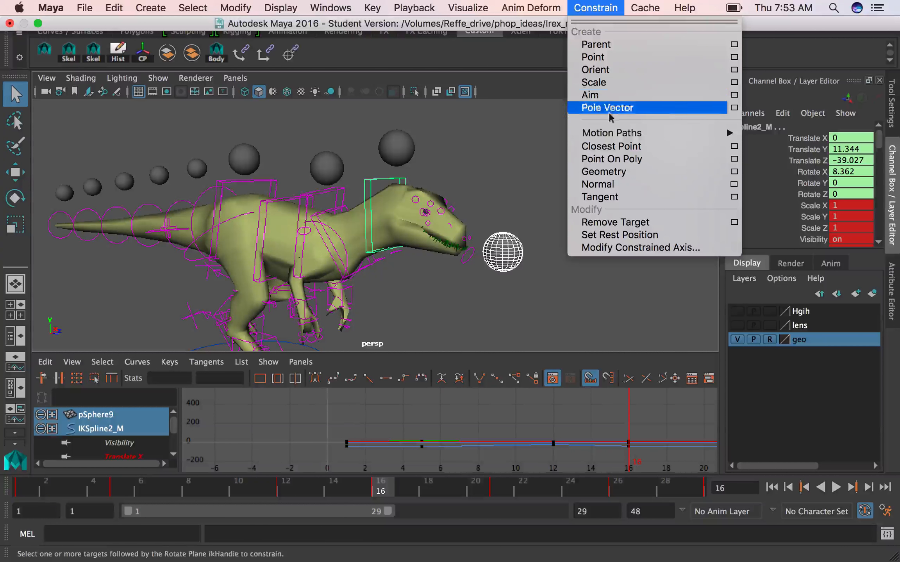
click(734, 94)
click(478, 74)
click(498, 102)
click(597, 94)
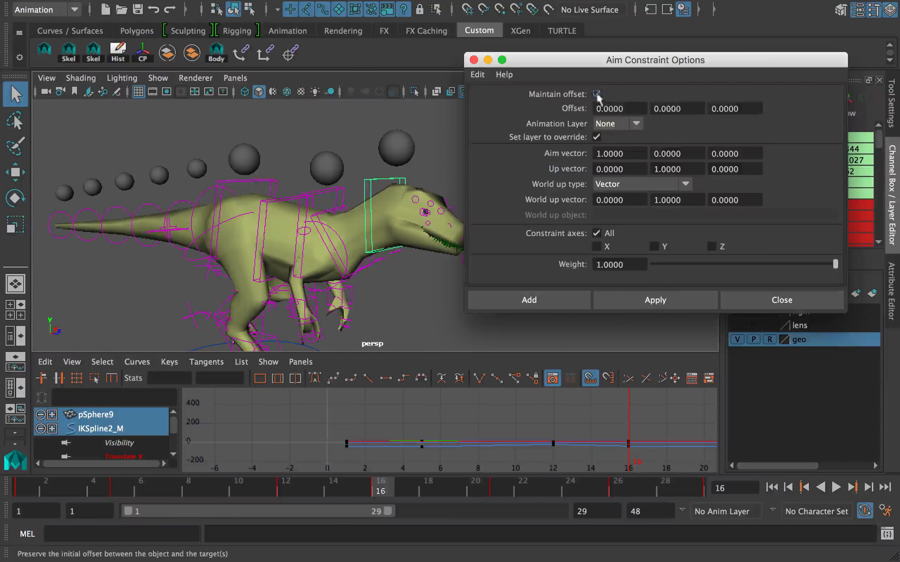
click(566, 295)
Step: Try moving and rotating pSphere9 in front of the snout, undoing each change
click(518, 258)
alt+drag(524, 269, 471, 265)
click(495, 253)
key(w)
key(z)
mouse_move(472, 265)
alt+mouse_down()
mouse_move(402, 269)
mouse_move(457, 269)
alt+mouse_up()
key(e)
key(z)
key(w)
Step: Try moving and rotating pSphere3 above the head, undoing each change
click(373, 158)
key(e)
key(w)
key(z)
drag(375, 153, 387, 159)
key(e)
key(z)
Step: Duplicate pSphere9 and move the copy to Translate Y 463.905 and Translate Z 731.164
key(q)
click(447, 258)
key(w)
key(ctrl+d)
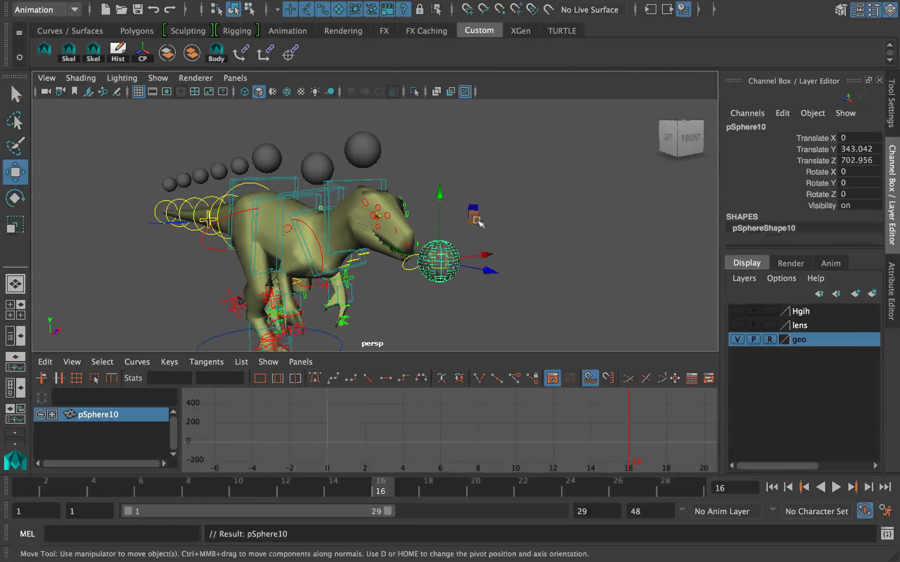
drag(477, 217, 485, 187)
Step: Try to aim-constrain pSphere3 above the head to the duplicated sphere
click(365, 152)
click(442, 195)
shift+click(366, 152)
click(295, 60)
click(485, 187)
Step: Try to aim-constrain the head control IKSpline2_M to the duplicated sphere
key(q)
click(456, 192)
shift+click(380, 182)
click(291, 58)
click(454, 162)
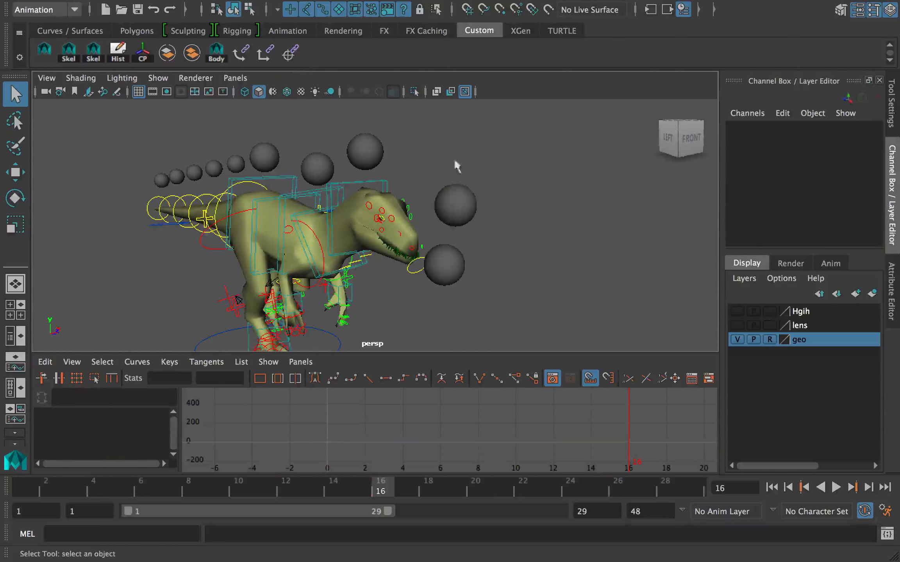
Step: Try an aim constraint between the jaw control FKJaw_M and the duplicated sphere
click(434, 259)
key(e)
click(421, 248)
key(q)
click(420, 259)
shift+click(454, 204)
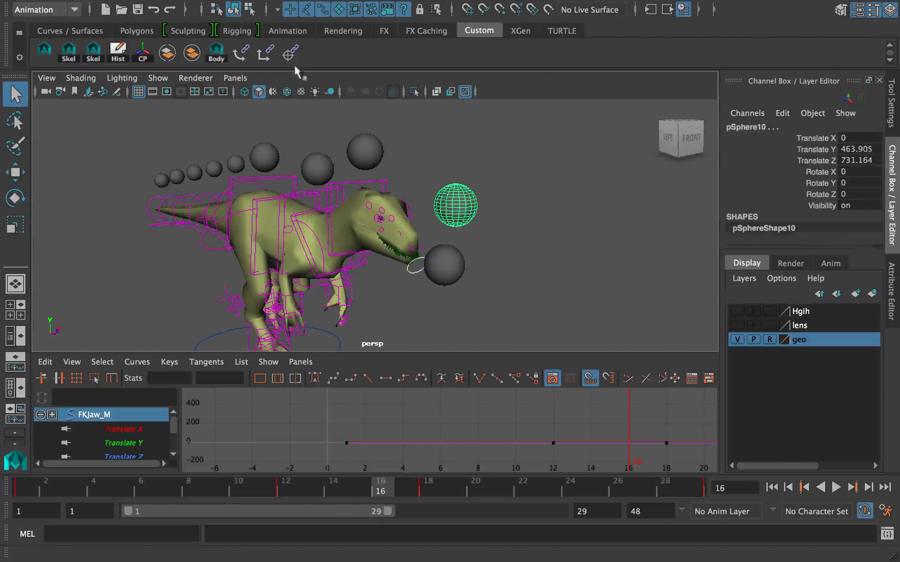
click(289, 54)
shift+click(443, 195)
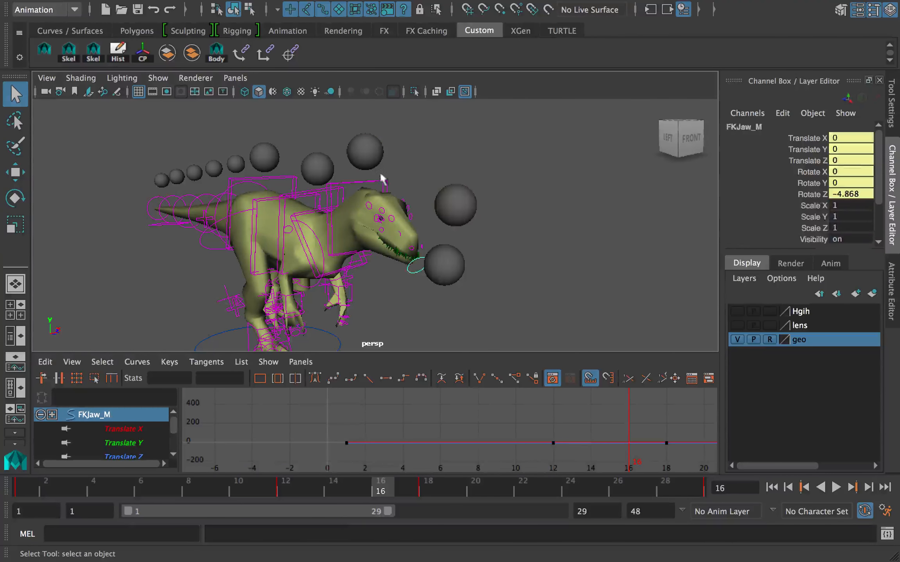
Step: Test-rotate pSphere3 above the head and turn on wireframe on shaded display
click(369, 163)
key(e)
drag(371, 168, 374, 180)
click(287, 92)
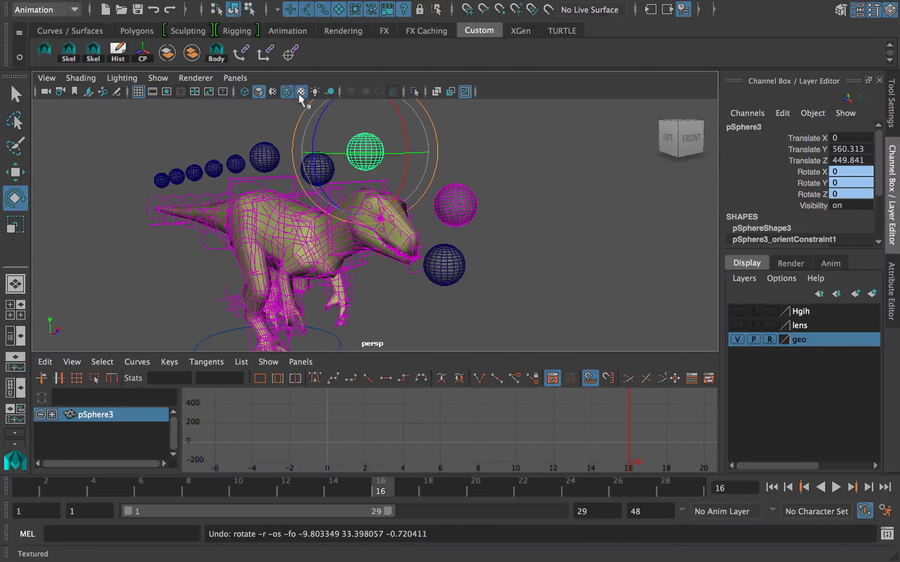
click(287, 91)
click(300, 92)
click(287, 91)
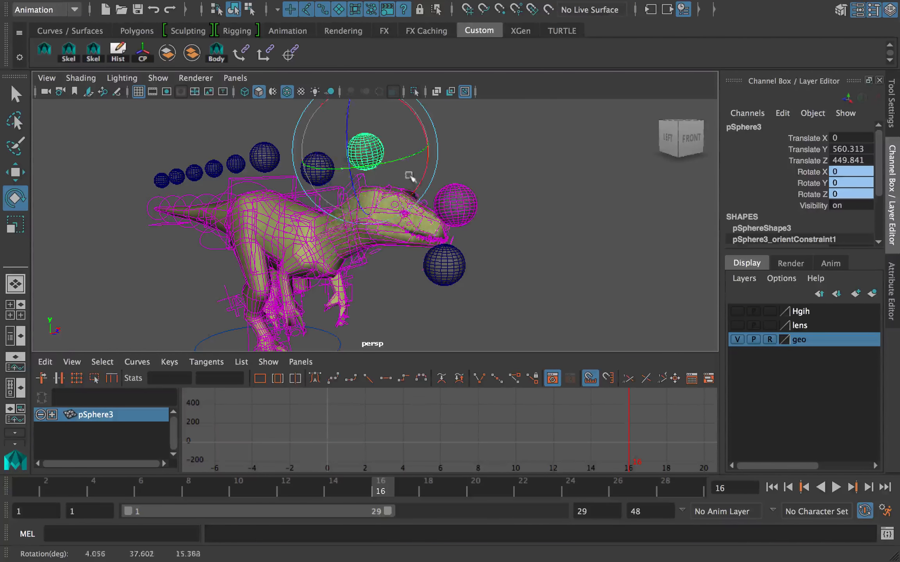
Step: Undo the test rotation of pSphere3 and the jaw aim constraint, and save the scene
key(ctrl+z)
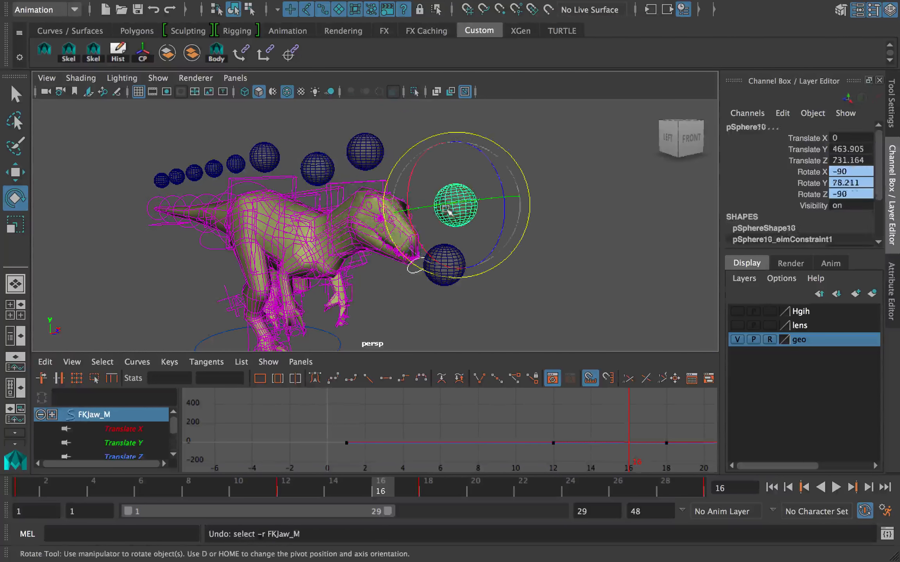
key(ctrl+z)
click(406, 299)
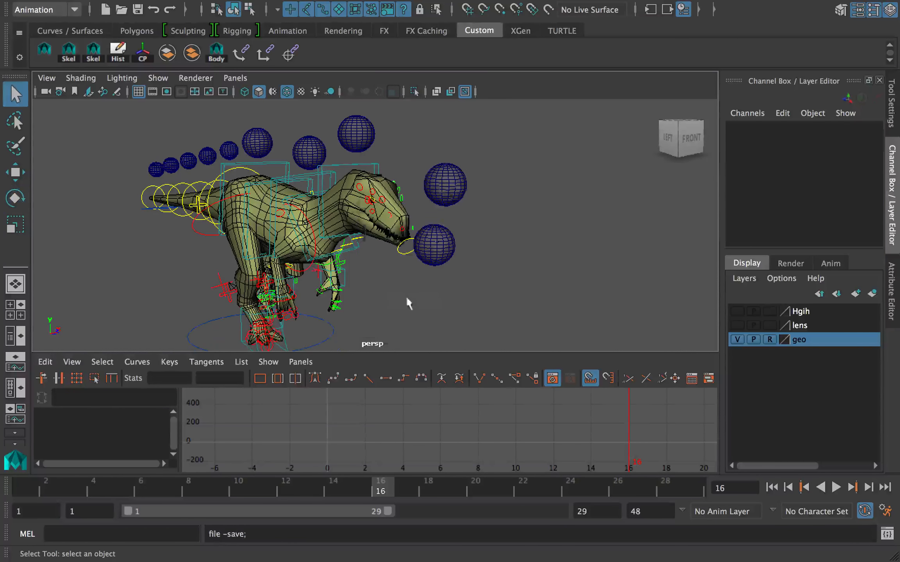
Step: Try rotating pSphere9 in front of the snout and undo the rotation
key(e)
click(446, 227)
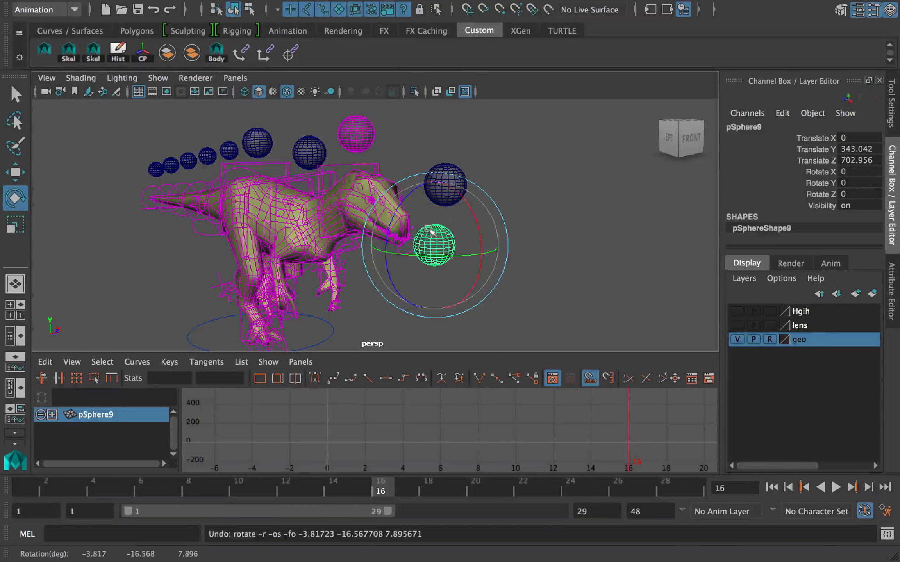
key(ctrl+z)
mouse_move(424, 229)
alt+mouse_down()
mouse_move(440, 225)
mouse_move(421, 227)
alt+mouse_up()
Step: Try rotating pSphere2 above the chest and undo the rotation
key(q)
click(315, 154)
key(e)
drag(351, 166, 336, 175)
key(ctrl+z)
Step: Try rotating pSphere1 above the hips, undo the rotation, and play back the loop
key(q)
click(254, 145)
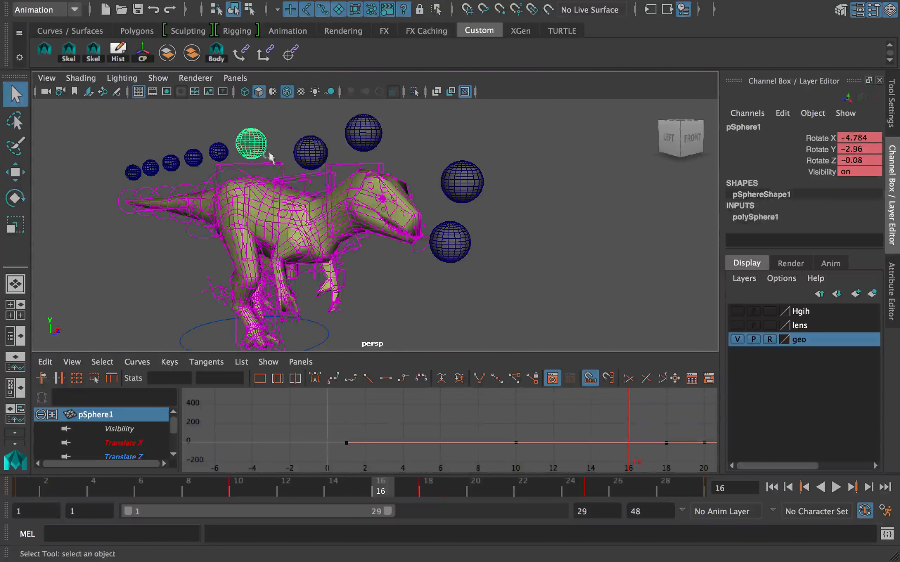
key(e)
drag(269, 156, 287, 179)
key(ctrl+z)
key(q)
key(alt+v)
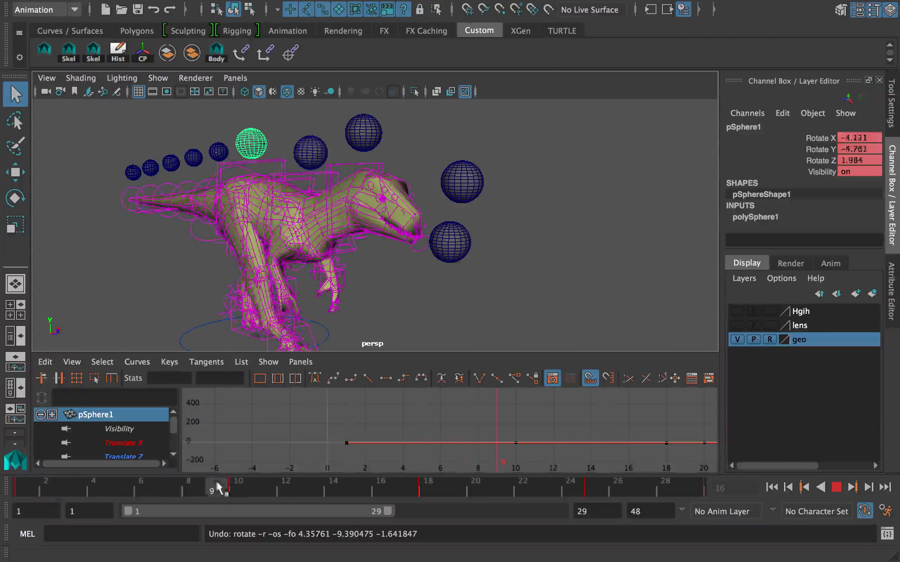
Step: Isolate the Rotate X, Y and Z curves of pSphere1 in the Graph Editor and scrub through the walk cycle
key(alt+v)
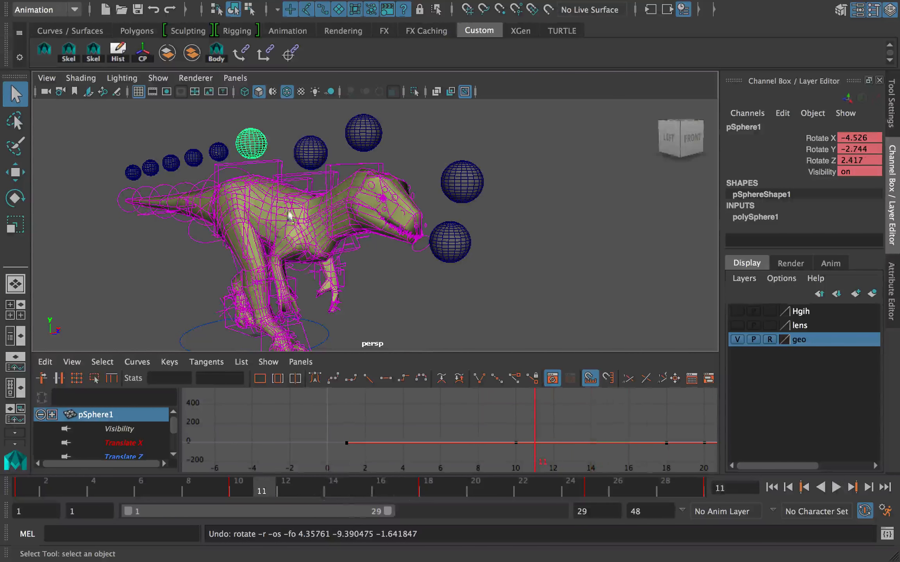
alt+drag(275, 149, 293, 151)
alt+drag(364, 319, 383, 326)
key(e)
scroll(135, 428, down, 3)
drag(135, 427, 126, 452)
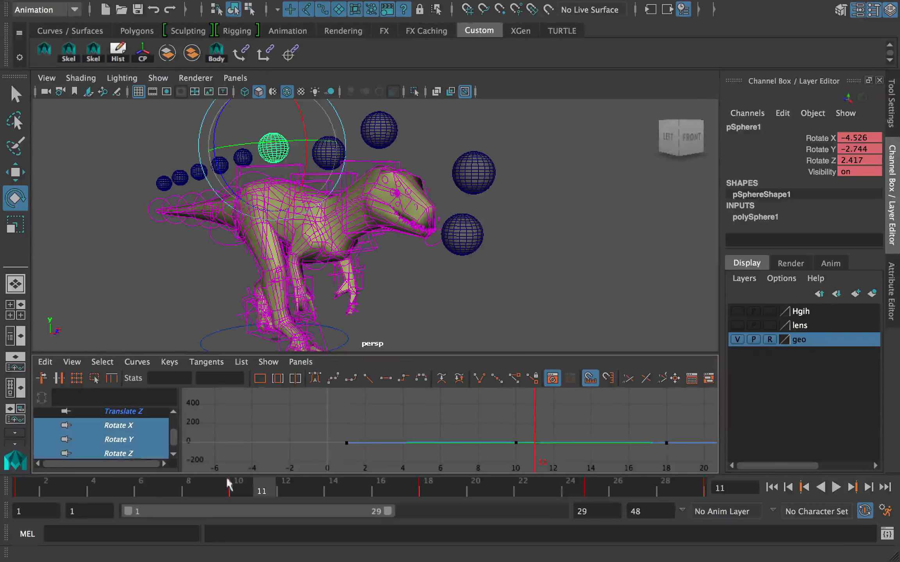
drag(229, 486, 20, 488)
click(164, 487)
key(f)
drag(319, 486, 63, 488)
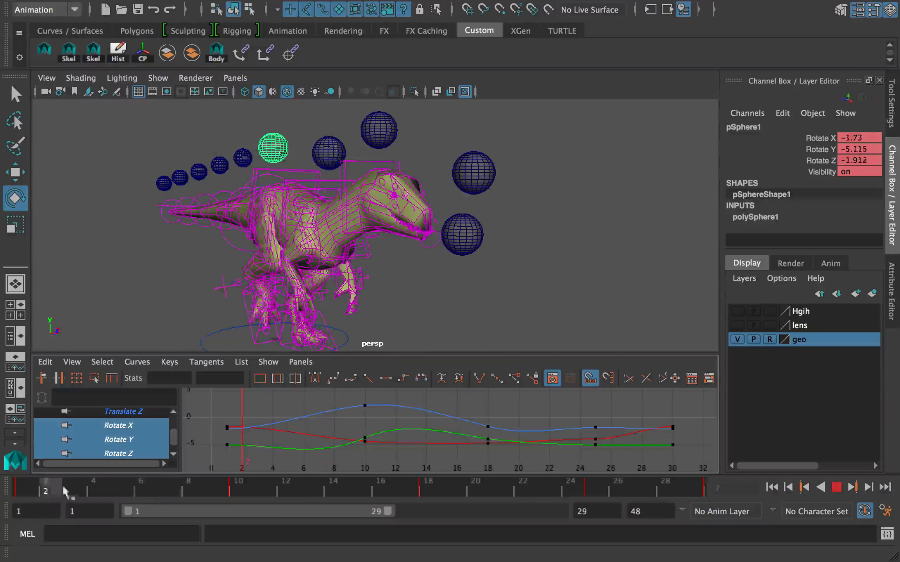
Step: Examine the dinosaur's hip and body motion from the front by playing the loop and scrubbing around frames 1 to 11
drag(398, 488, 404, 488)
key(f)
alt+drag(449, 231, 348, 225)
alt+right_drag(347, 225, 430, 207)
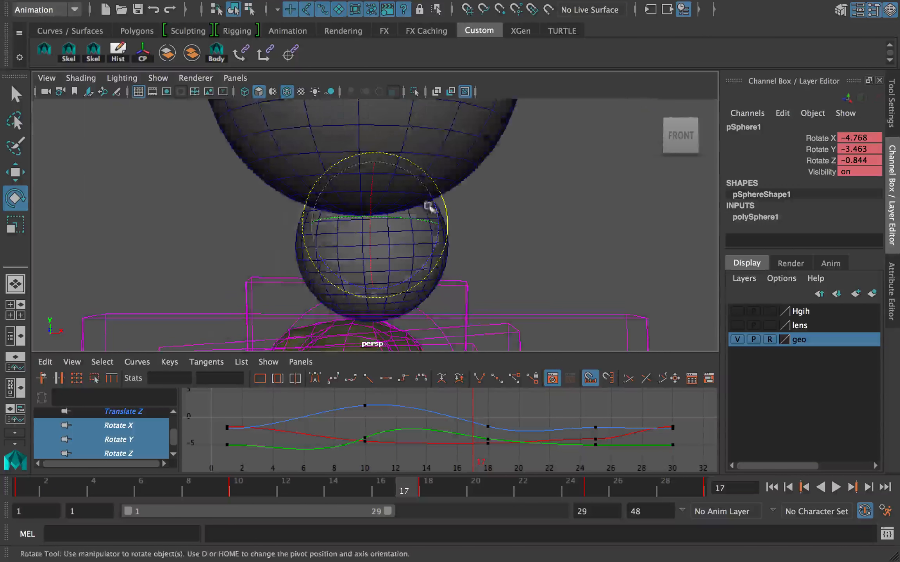
alt+middle_drag(430, 207, 442, 229)
alt+right_drag(441, 229, 392, 204)
key(alt+v)
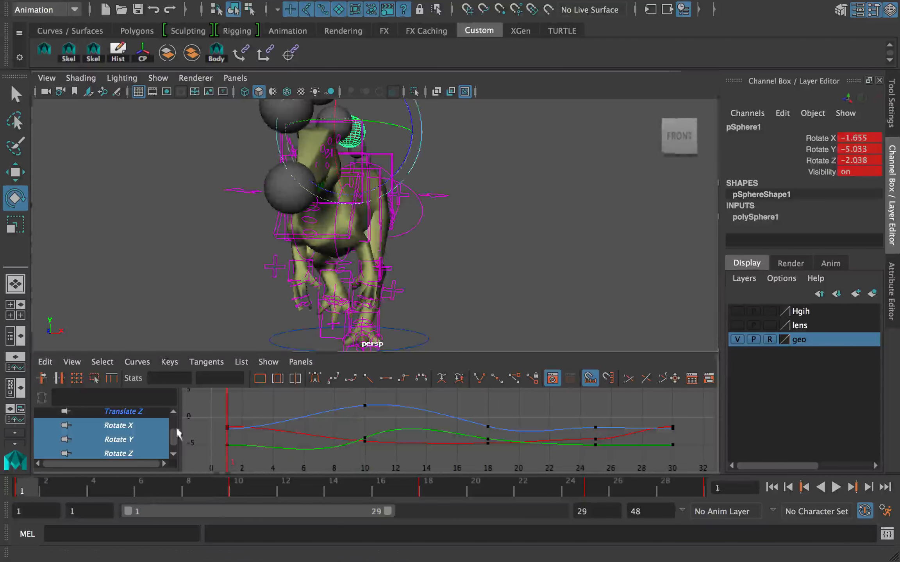
key(alt+v)
key(alt+v)
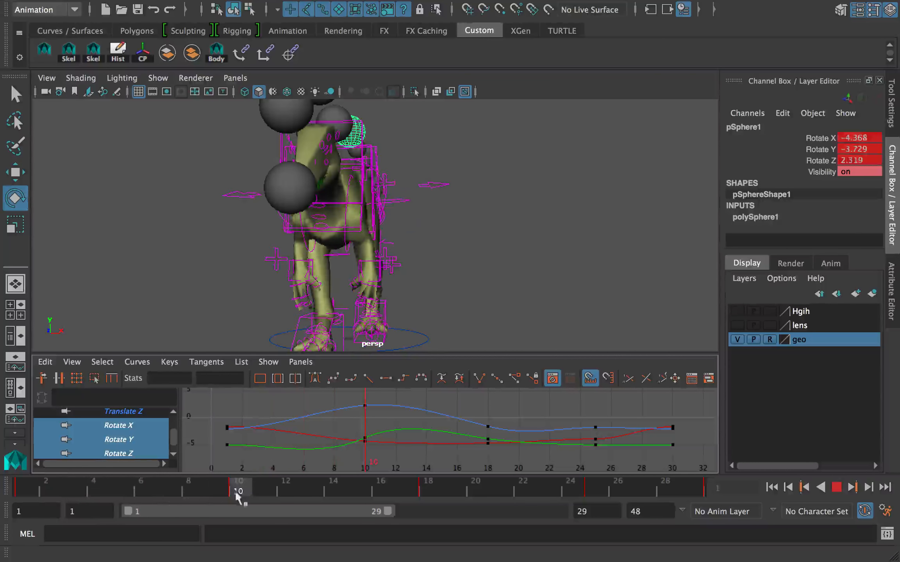
mouse_move(45, 493)
mouse_down()
mouse_move(227, 489)
mouse_move(106, 495)
mouse_up()
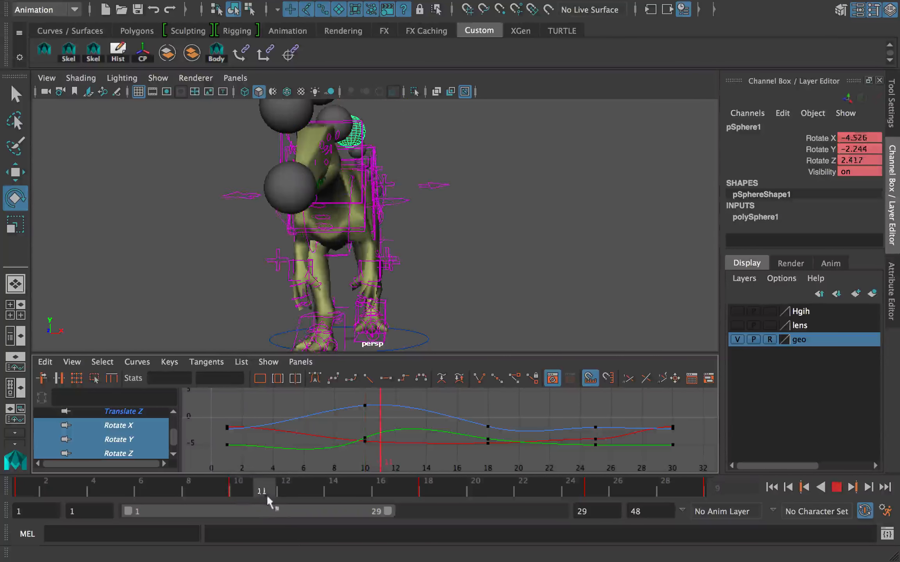
drag(266, 494, 47, 488)
drag(243, 493, 261, 493)
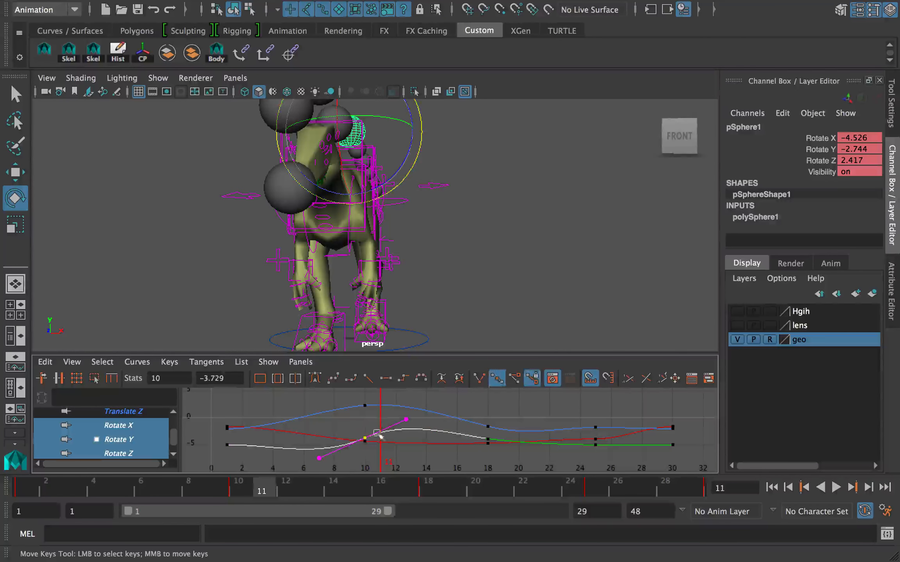
Step: Free the tangent weights on pSphere1's Rotate Y key at frame 10 and Rotate Z key at frame 18, and reshape their handles
click(514, 378)
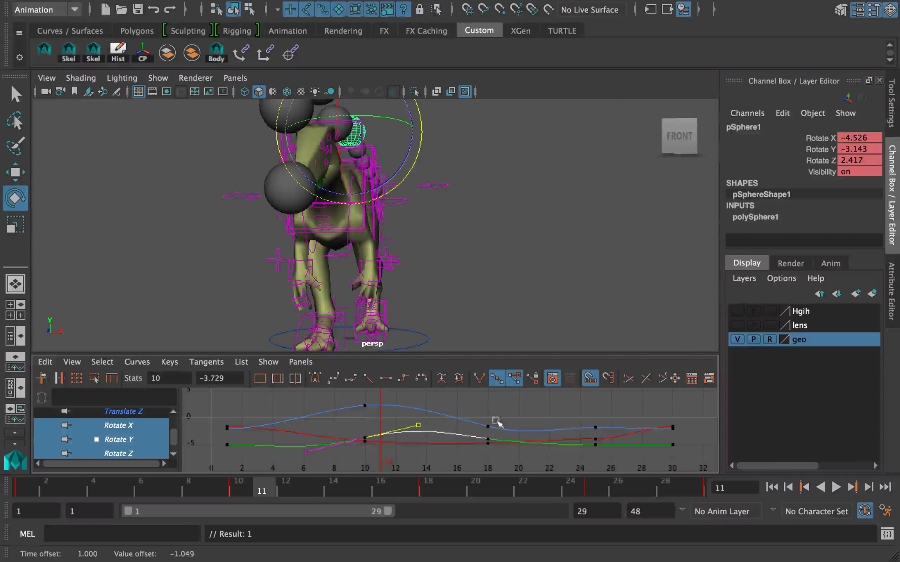
drag(498, 421, 483, 431)
right_click(526, 413)
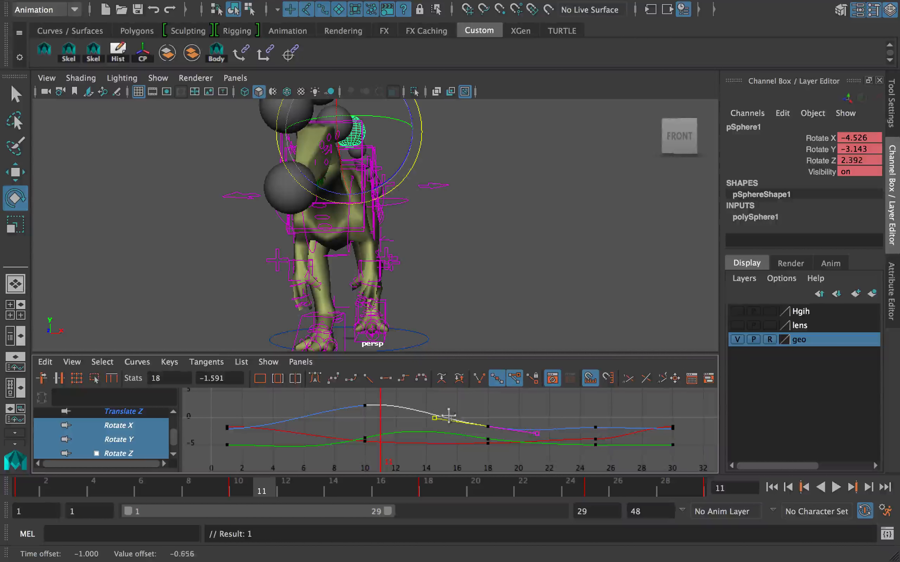
key(alt+v)
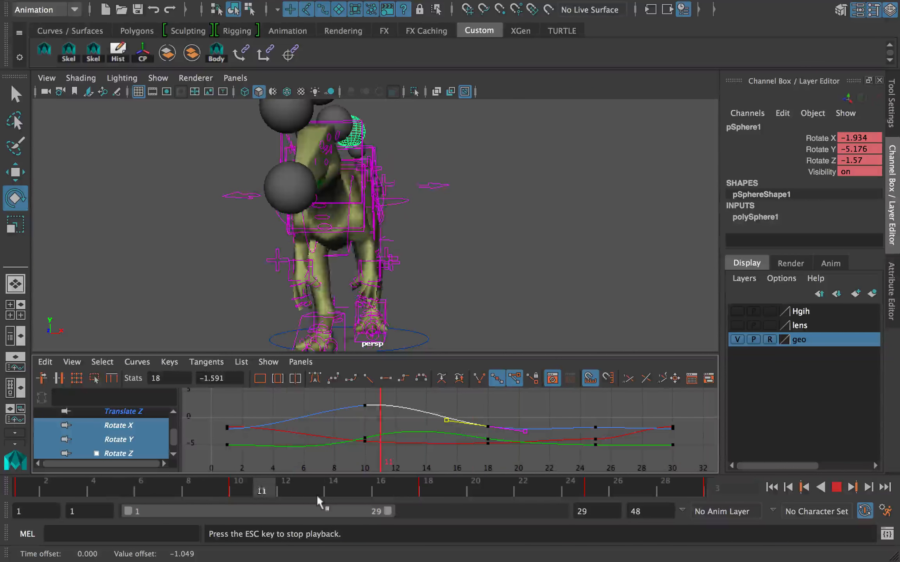
click(46, 492)
drag(46, 492, 680, 493)
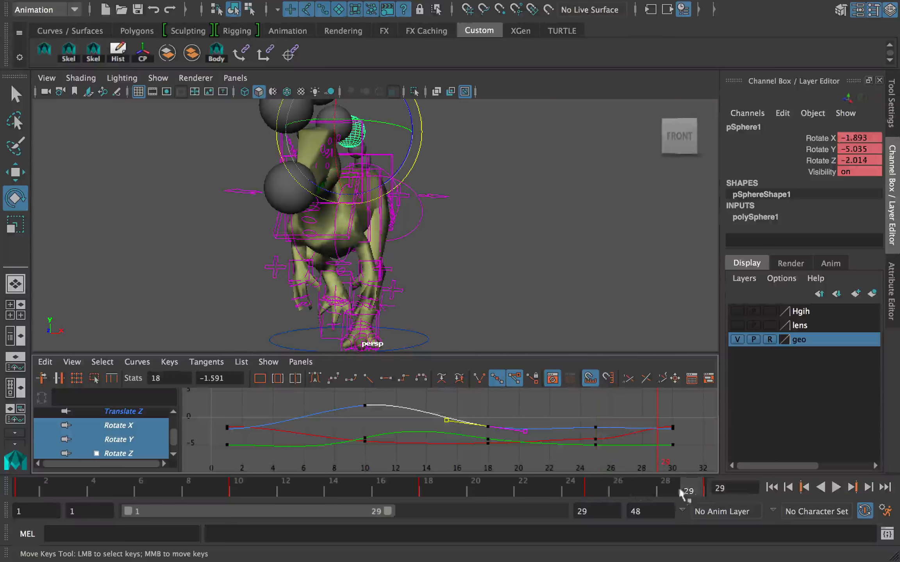
Step: Rotate pSphere1 at frame 25 to about -1.056 in Z, key its rotation, and play back the loop
click(598, 488)
drag(360, 155, 369, 150)
key(shift+e)
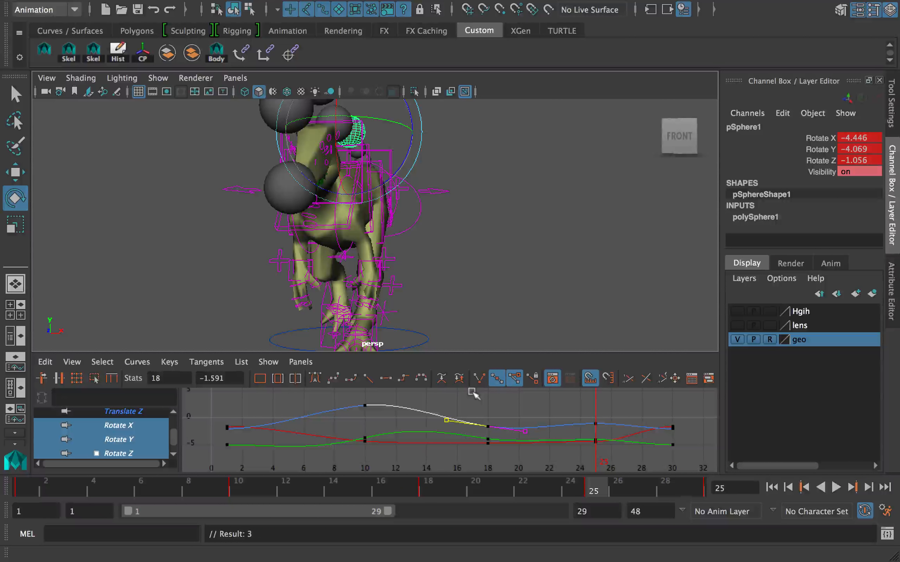
key(alt+v)
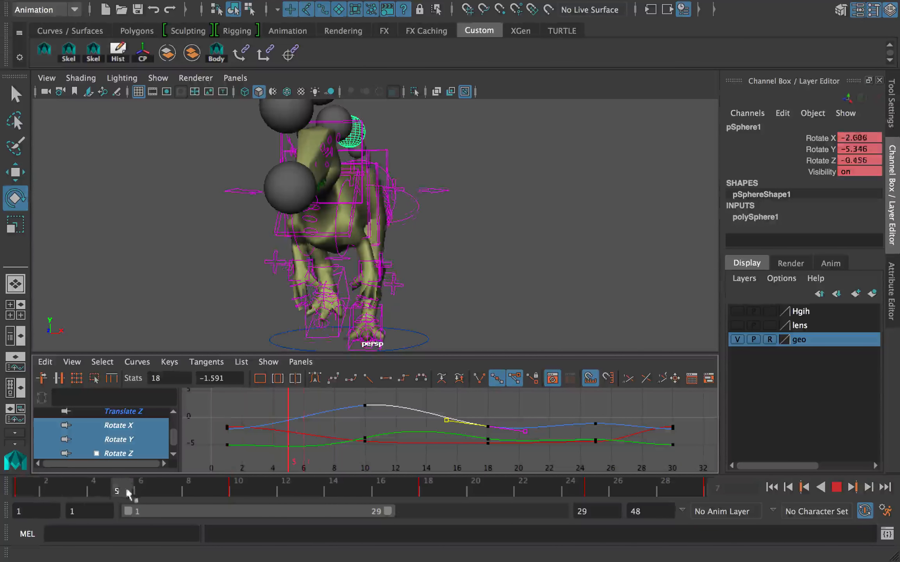
Step: Adjust pSphere1's Rotate Z tangent at frame 10 and set the frame 25 key to -1.846 with flat, free-weight tangents
click(238, 488)
click(365, 406)
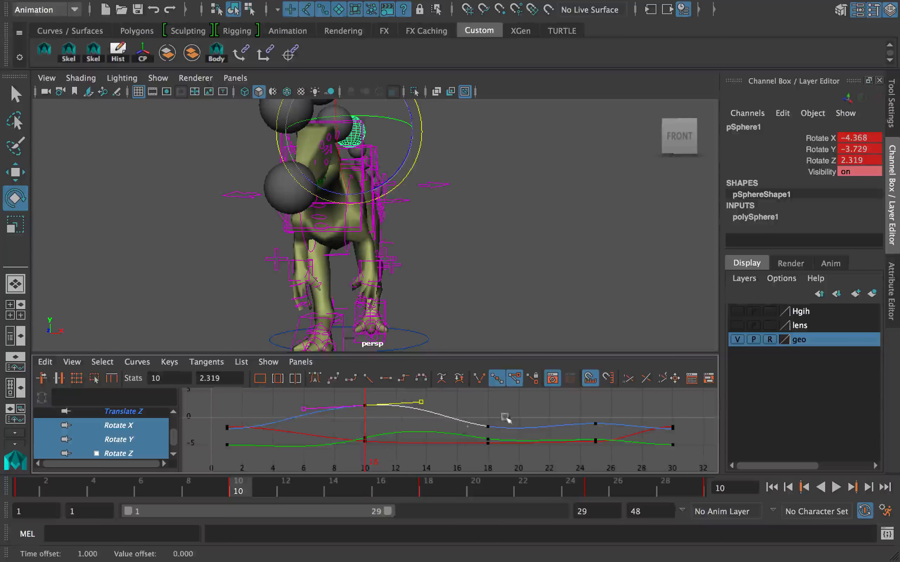
click(462, 426)
alt+middle_drag(505, 417, 574, 435)
click(504, 432)
click(571, 423)
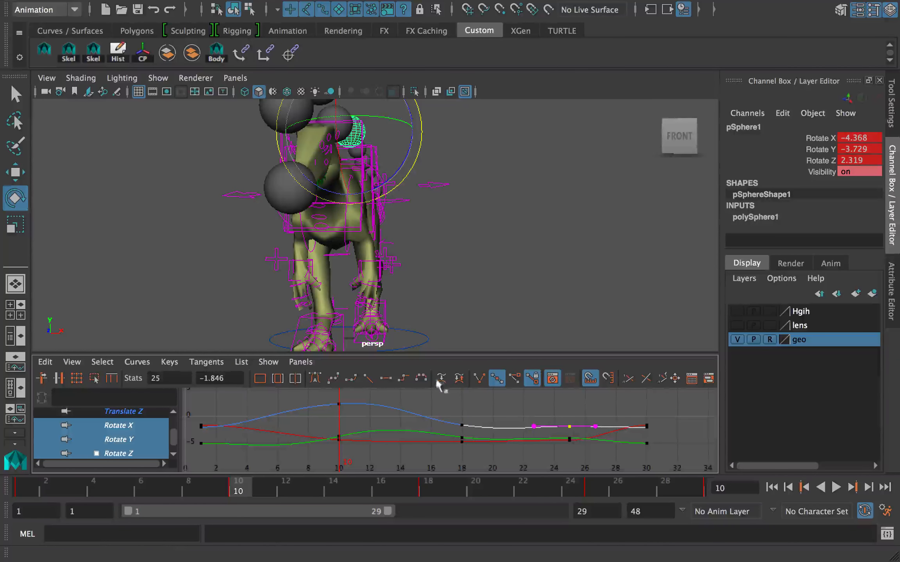
drag(425, 488, 688, 489)
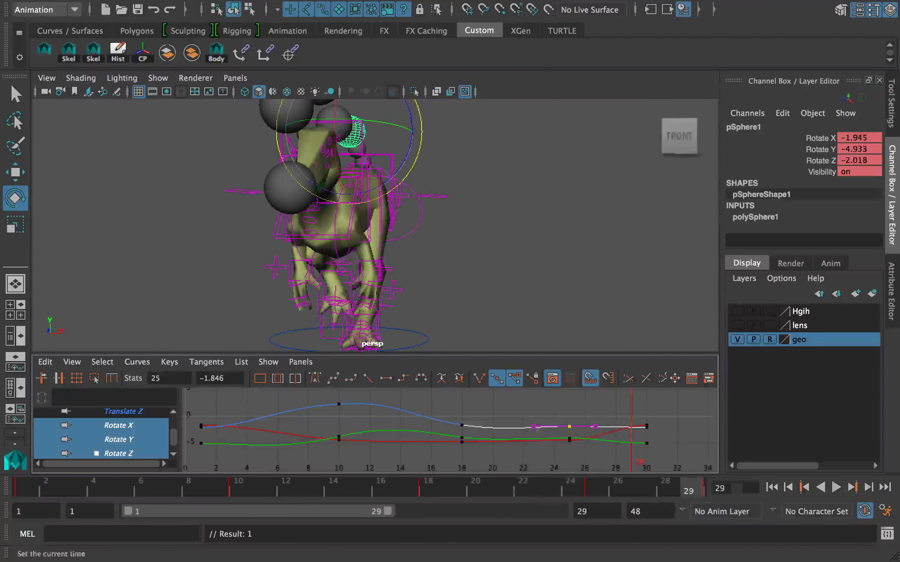
Step: Play back the walk loop from the front to check the revised hip rotation
key(alt+v)
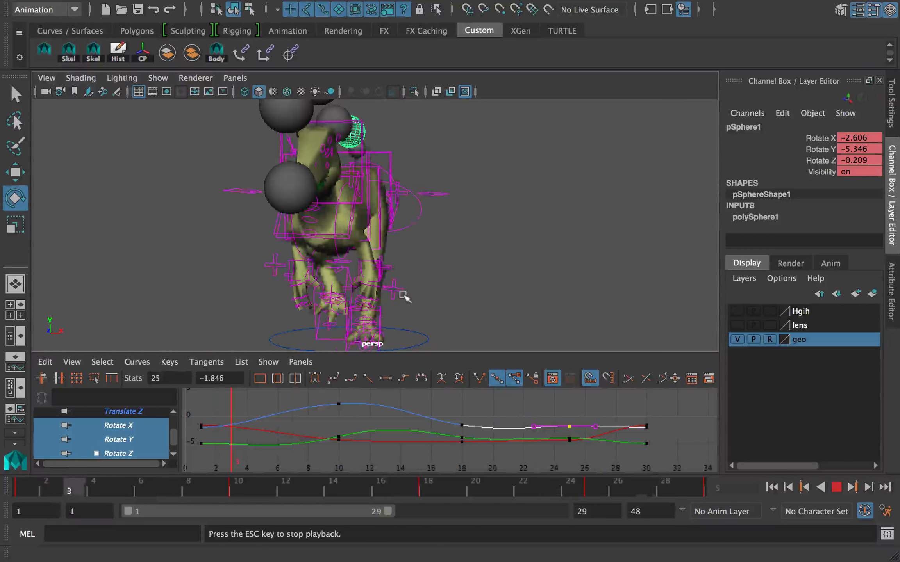
key(alt+v)
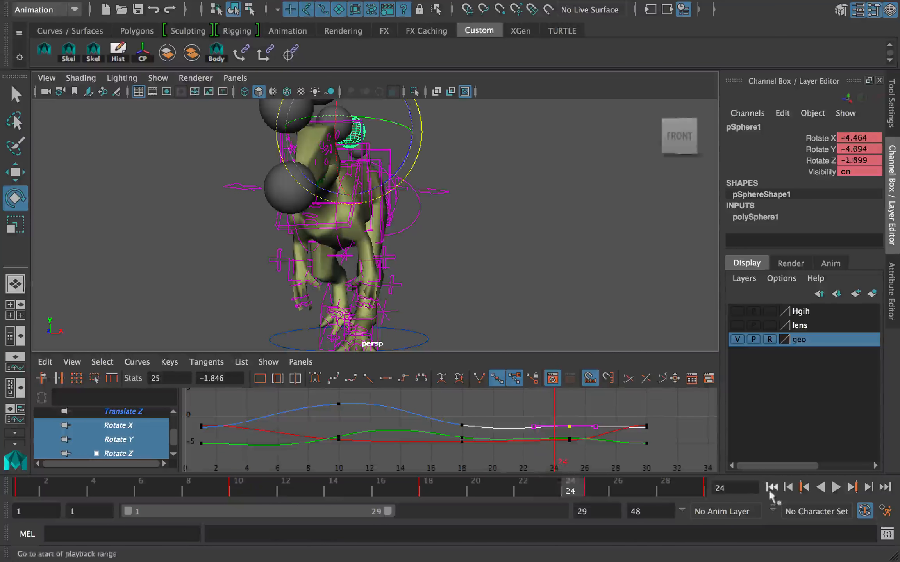
click(771, 490)
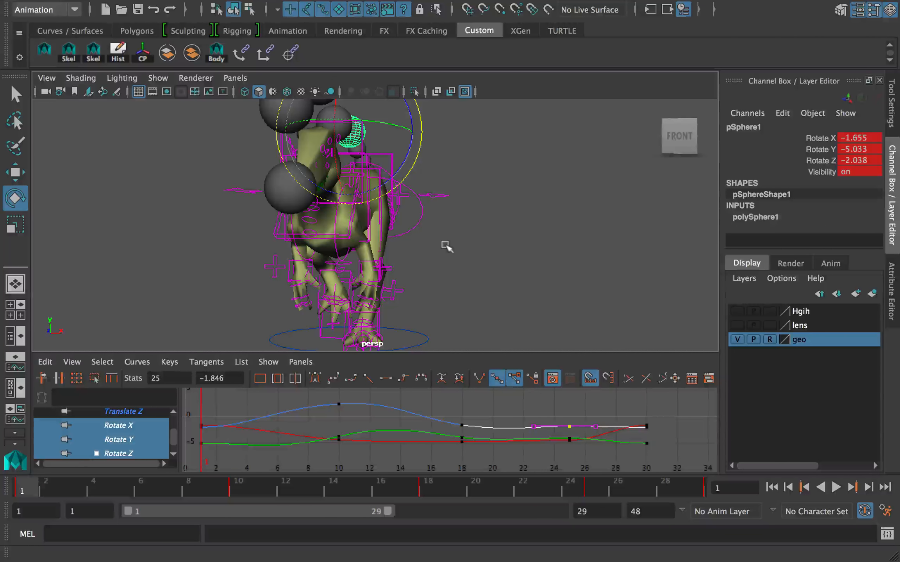
key(alt+v)
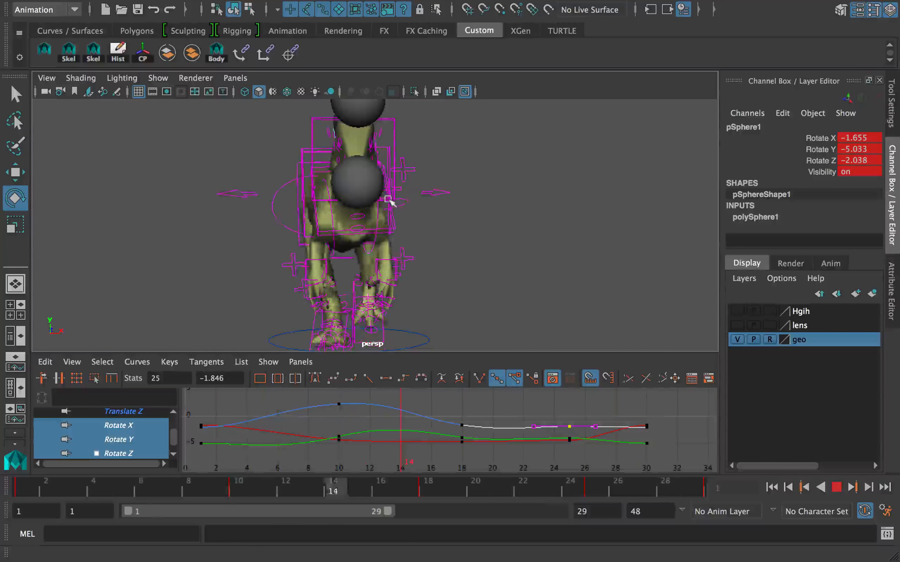
key(alt+v)
Step: Select the IKSpine1_M control, isolate and frame its Translate X curve, and scrub through the side-to-side motion
key(q)
click(388, 177)
alt+drag(420, 193, 406, 275)
click(377, 164)
key(w)
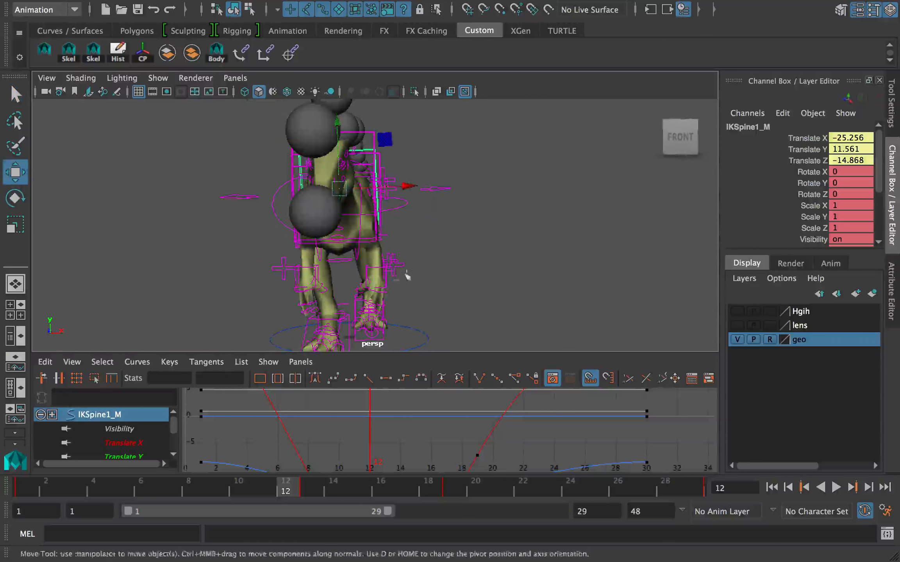
key(f)
click(147, 441)
drag(26, 489, 170, 487)
alt+drag(332, 324, 335, 325)
drag(192, 490, 334, 485)
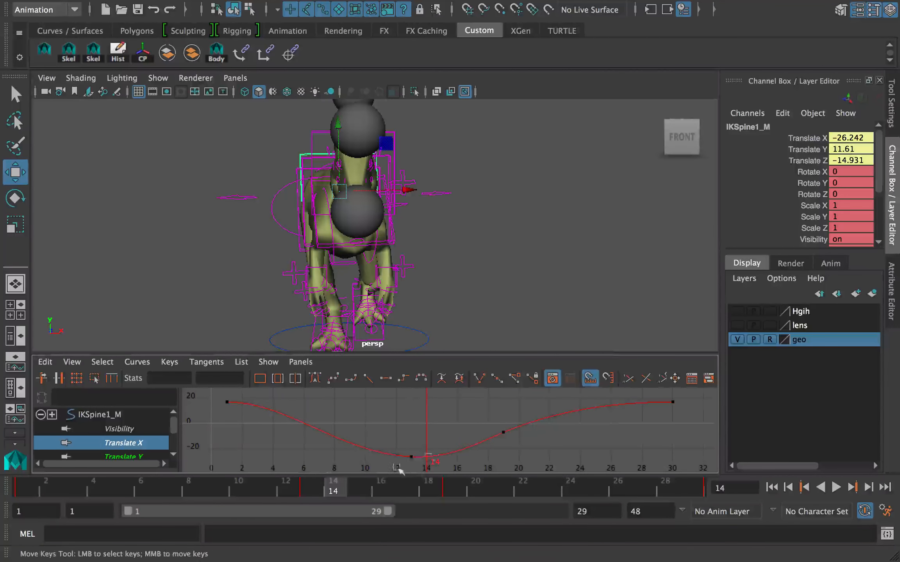
Step: Free the tangent weights on IKSpine1_M's Translate X key at frame 13, pull its out-tangent lower, and play back the result
right_click(457, 452)
drag(400, 471, 485, 467)
middle_drag(492, 454, 507, 458)
key(alt+v)
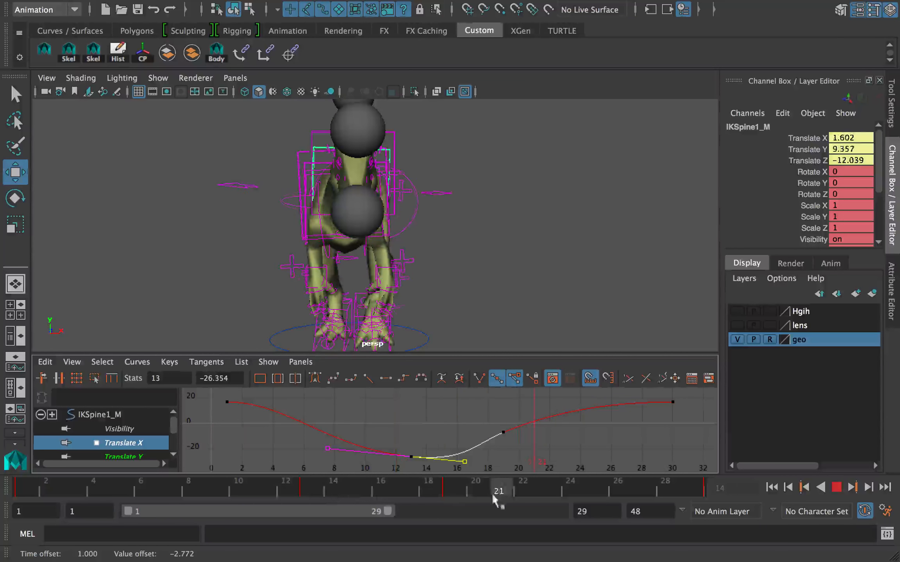
key(alt+v)
Step: Move IKSpine1_M's Translate X key at frame 19 to frame 22, lower its value to -11.084, and play back the loop
click(455, 488)
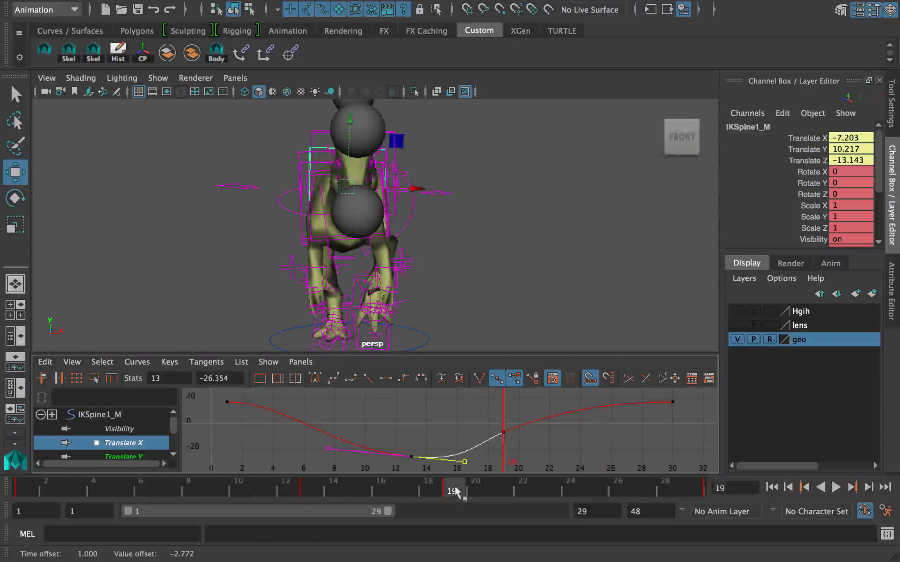
shift+click(455, 488)
drag(455, 488, 502, 488)
drag(525, 424, 547, 441)
middle_drag(581, 441, 596, 447)
key(alt+v)
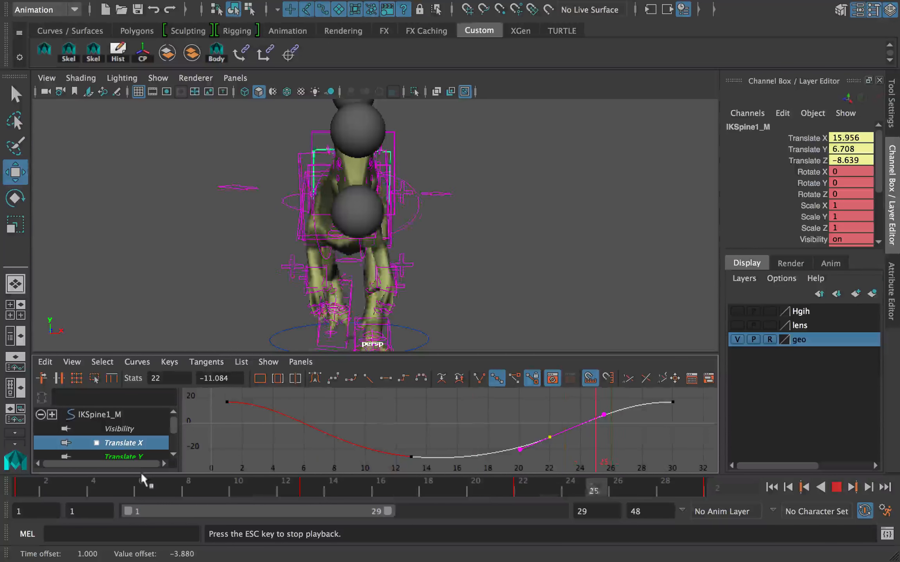
key(alt+v)
Step: Steepen the Translate X out-tangent at frame 13 further for a deeper, rounder valley, and check the playback
alt+middle_drag(469, 442, 448, 427)
drag(375, 431, 404, 451)
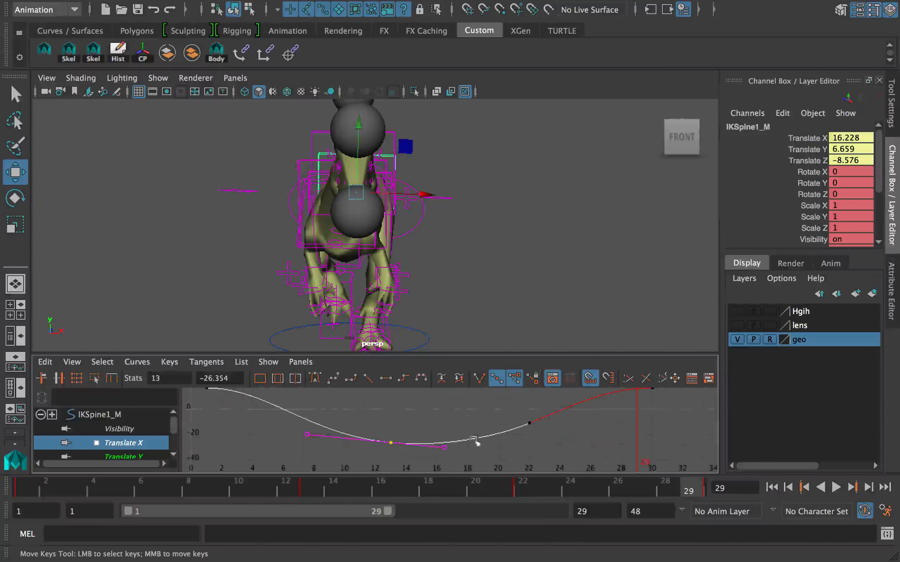
drag(476, 444, 439, 453)
middle_drag(485, 444, 501, 451)
alt+middle_drag(484, 449, 513, 455)
key(alt+v)
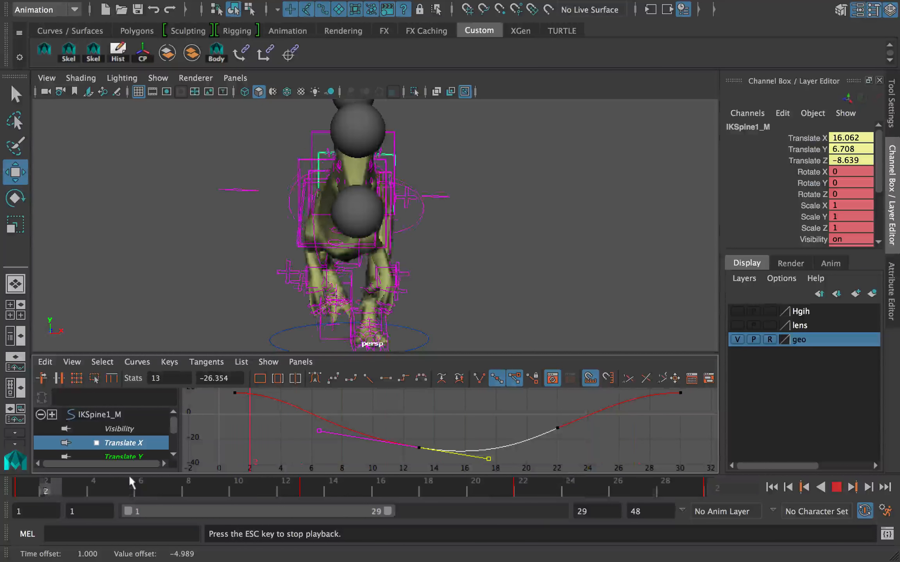
key(alt+v)
Step: Free the tangent weights on the Translate X key at frame 22 and slightly lengthen its in-tangent
drag(542, 412, 608, 448)
right_click(608, 450)
click(669, 412)
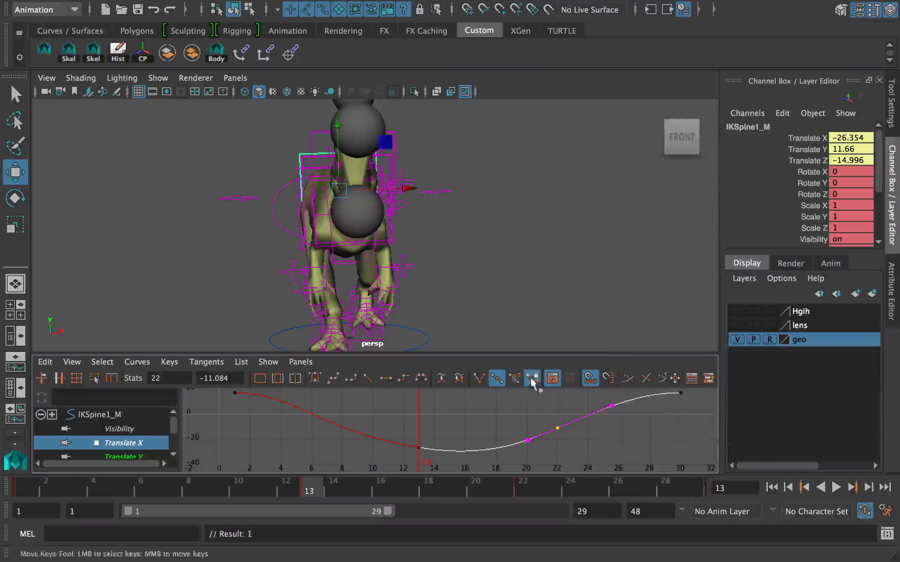
click(21, 488)
alt+middle_drag(261, 425, 261, 438)
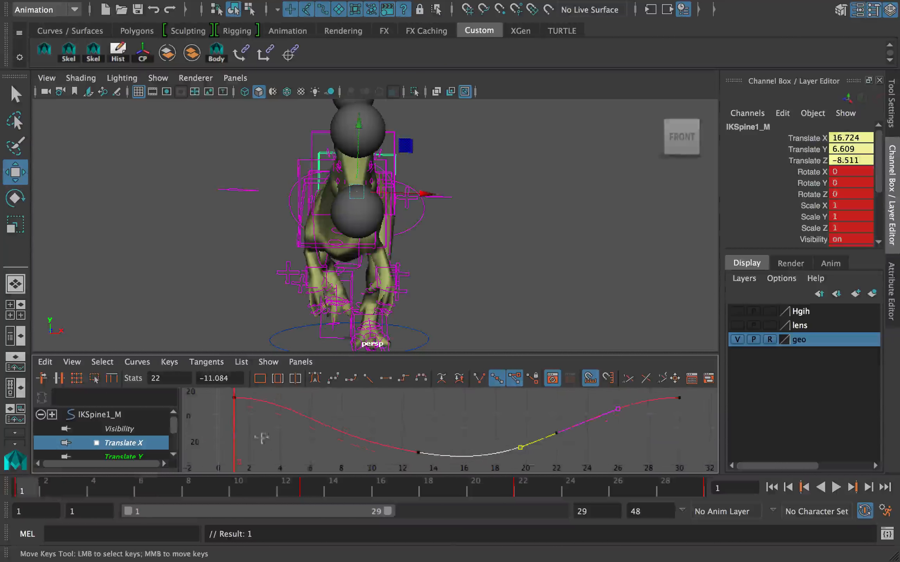
Step: Free the tangent weights on the Translate X keys at frames 1 and 30, and lengthen the in-tangent at frame 30
drag(261, 431, 227, 398)
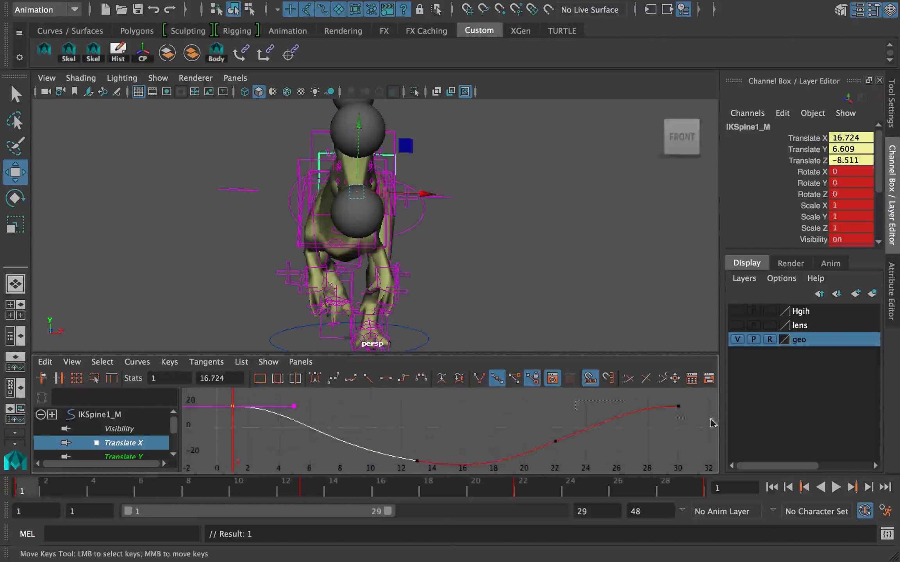
shift+drag(711, 422, 669, 397)
alt+middle_drag(664, 414, 621, 410)
click(479, 381)
click(515, 380)
drag(582, 392, 604, 417)
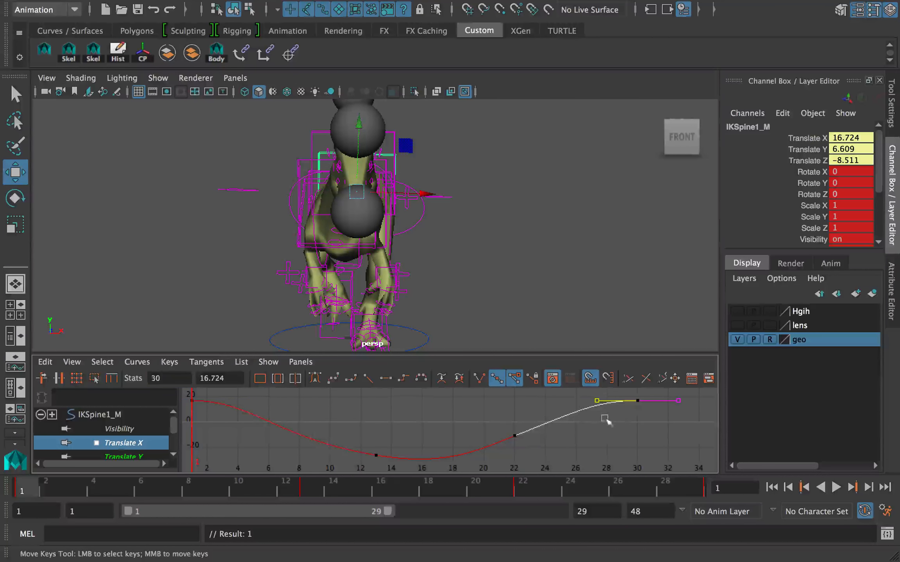
middle_drag(605, 417, 589, 414)
Step: Adjust the length of the flat Translate X out-tangent at frame 1, checking the change in playback
drag(243, 416, 278, 401)
key(alt+v)
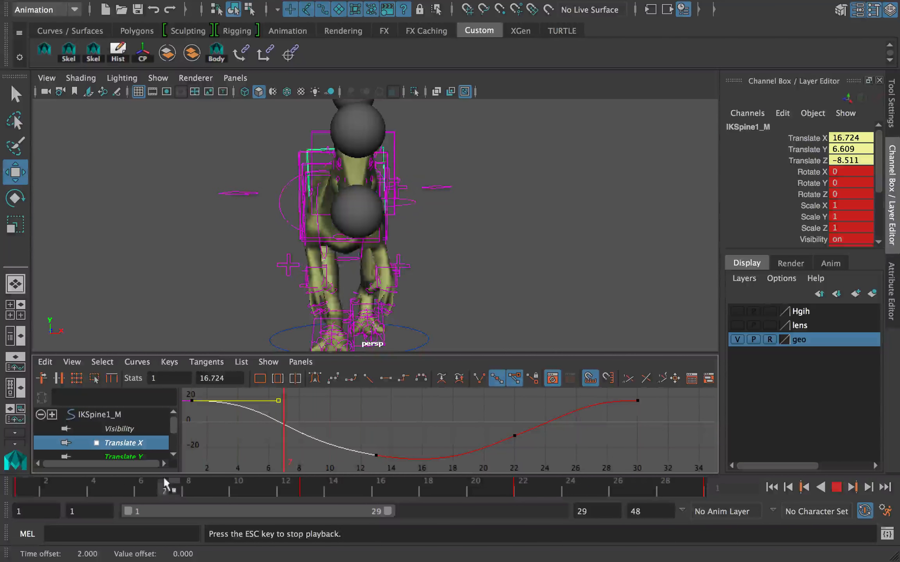
key(alt+v)
shift+middle_drag(311, 419, 279, 420)
click(33, 487)
Step: Play back the loop and fine-tune the flat Translate X in-tangent at frame 30
key(alt+v)
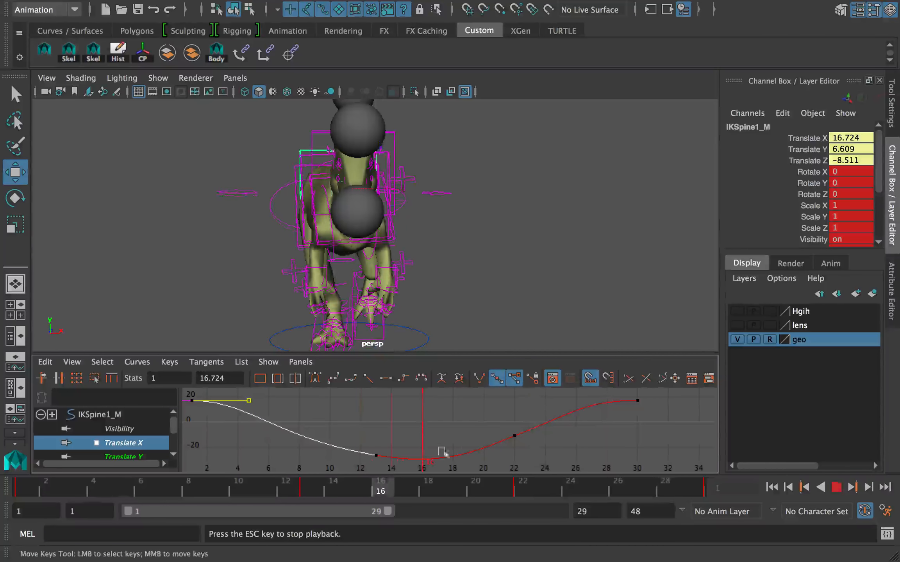
key(alt+v)
drag(650, 392, 598, 402)
key(alt+v)
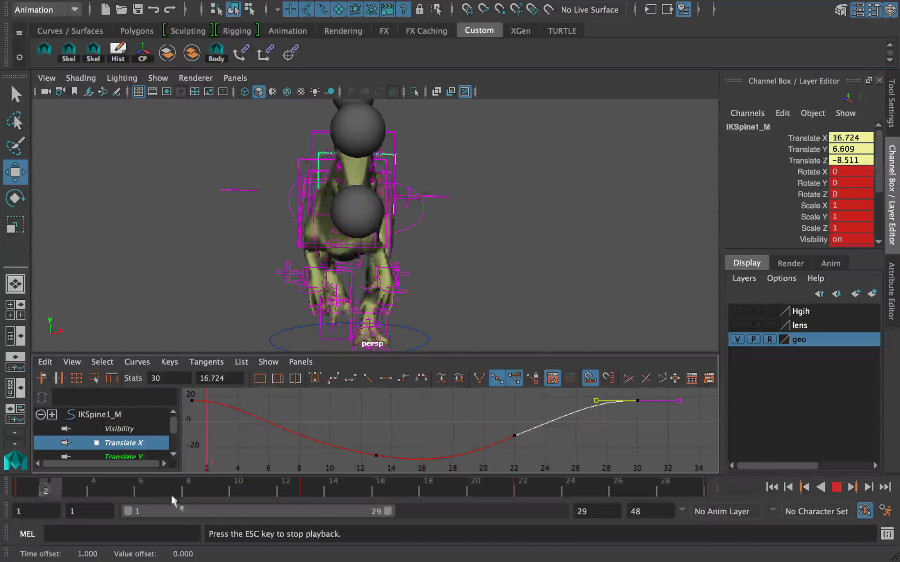
Step: Play back the walk loop, inspect it from the side and front, and save the scene
alt+drag(449, 258, 554, 247)
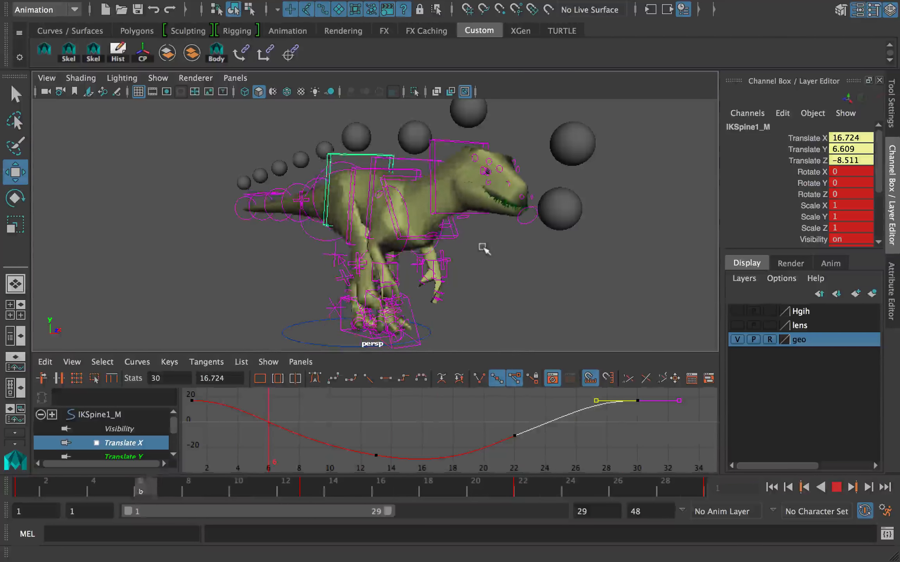
alt+drag(482, 251, 388, 248)
key(alt+v)
key(super+s)
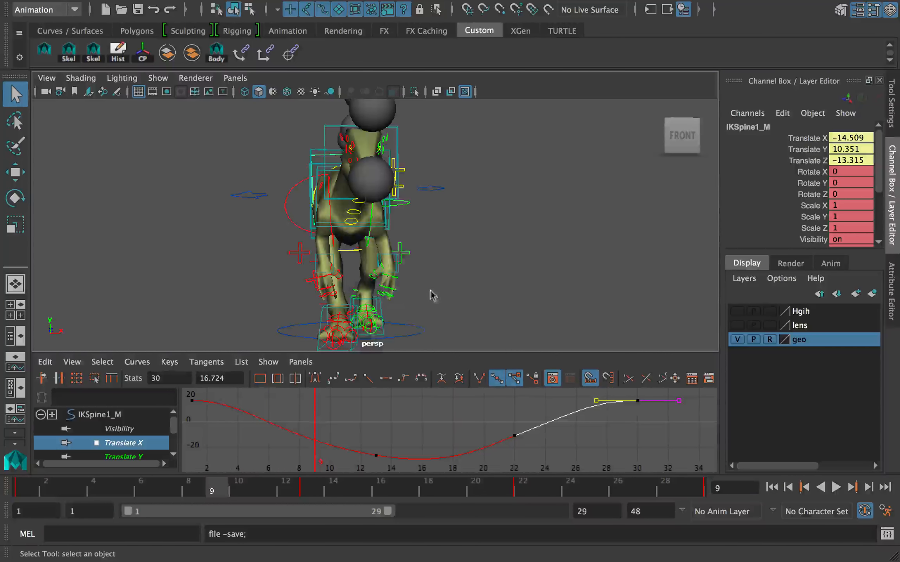
drag(193, 484, 23, 490)
key(alt+v)
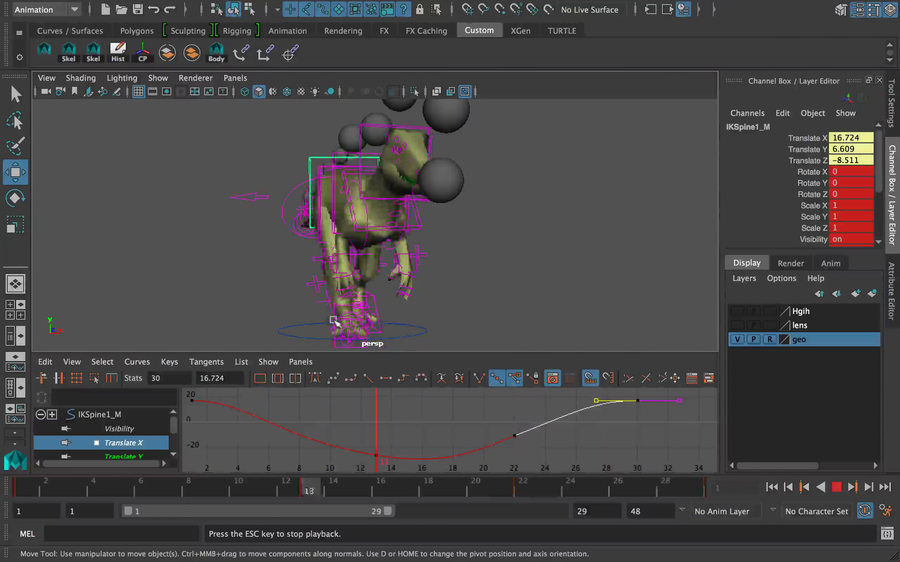
key(alt+v)
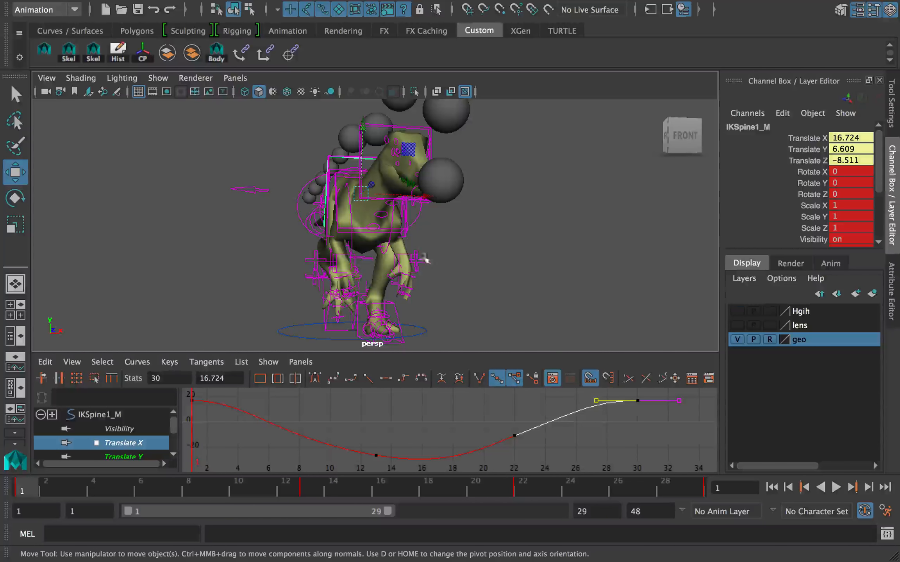
alt+drag(426, 259, 410, 256)
key(q)
click(315, 239)
key(w)
drag(353, 208, 351, 211)
key(super+z)
key(q)
alt+drag(327, 251, 379, 258)
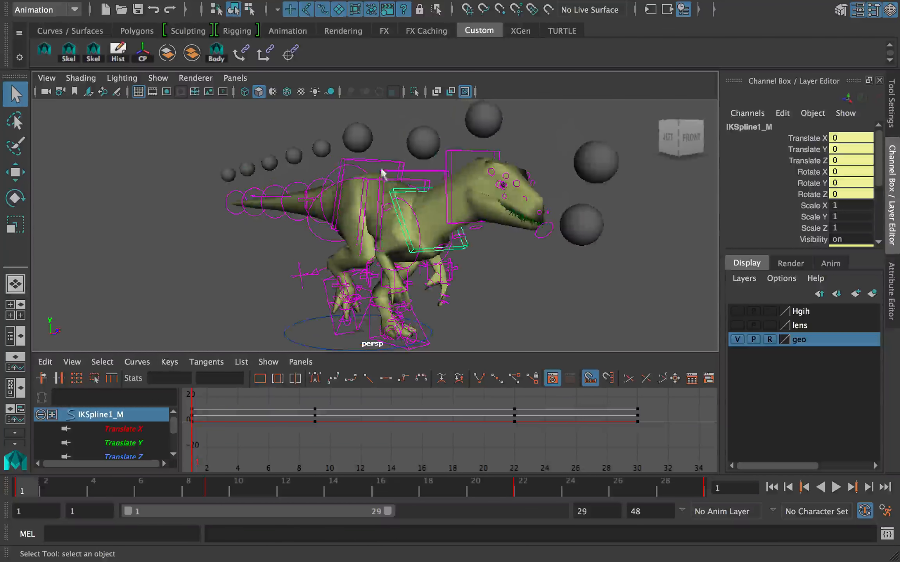
click(382, 171)
key(w)
alt+drag(421, 219, 451, 226)
key(super+z)
drag(455, 222, 472, 219)
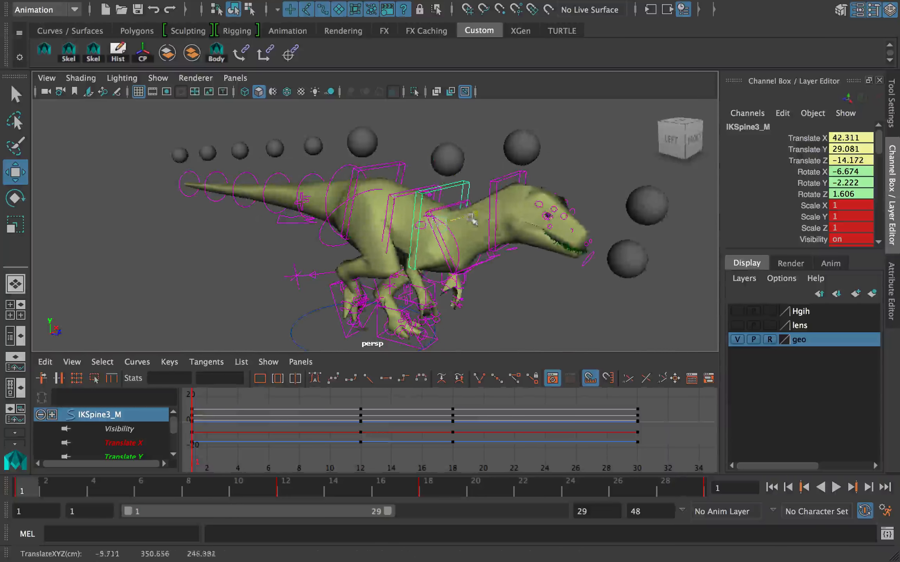
key(super+z)
Step: Select the IKSpine3_M control and isolate its Translate X curve, with the dinosaur seen from the front at frame 1
click(441, 165)
key(e)
drag(439, 188, 377, 229)
key(q)
click(407, 222)
key(w)
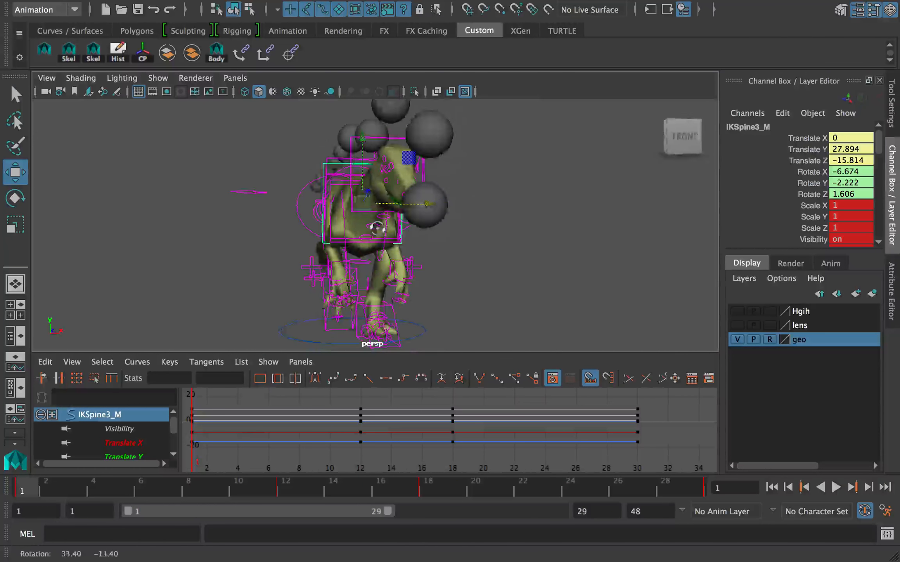
click(110, 445)
mouse_move(437, 235)
alt+mouse_down()
mouse_move(409, 228)
mouse_move(430, 239)
alt+mouse_up()
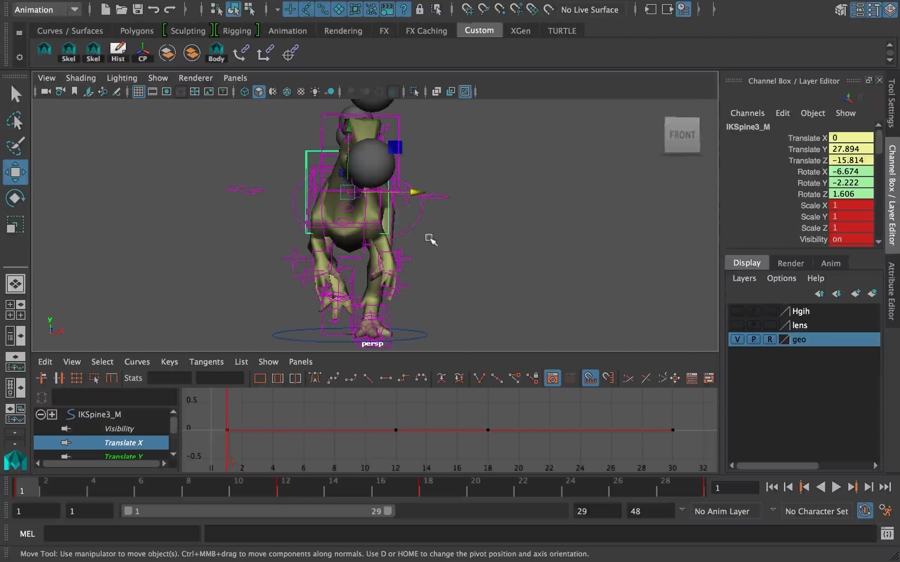
alt+drag(415, 224, 405, 224)
mouse_move(27, 490)
mouse_down()
mouse_move(89, 490)
mouse_move(22, 490)
mouse_up()
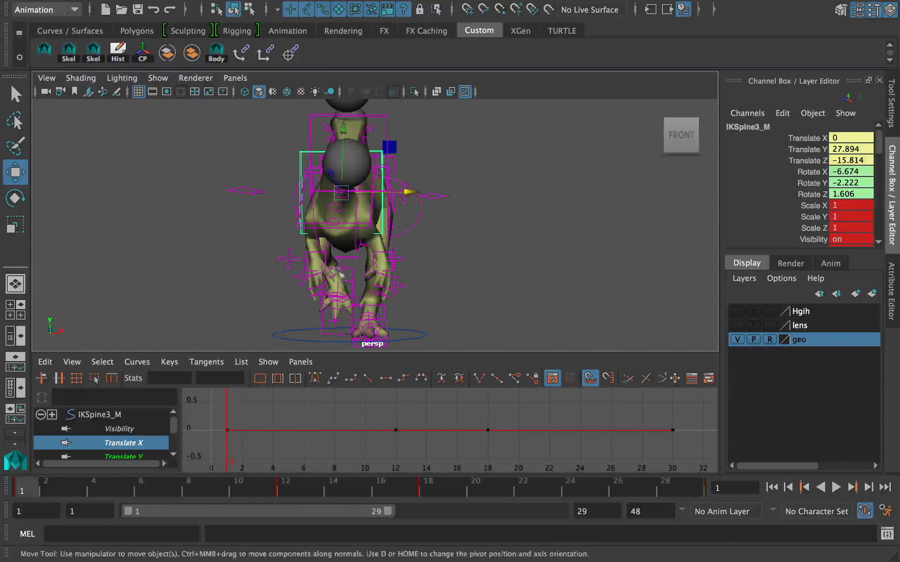
drag(345, 201, 345, 210)
key(super+z)
key(shift+z)
key(shift+z)
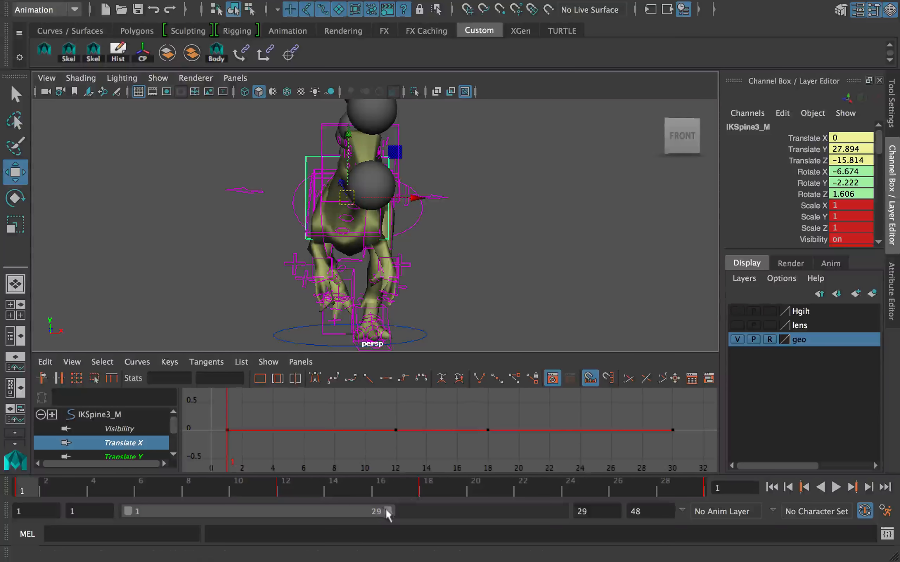
Step: Extend the playback range to frame 30 and delete IKSpine3_M's keys at frames 12 and 18
drag(387, 513, 394, 517)
click(692, 486)
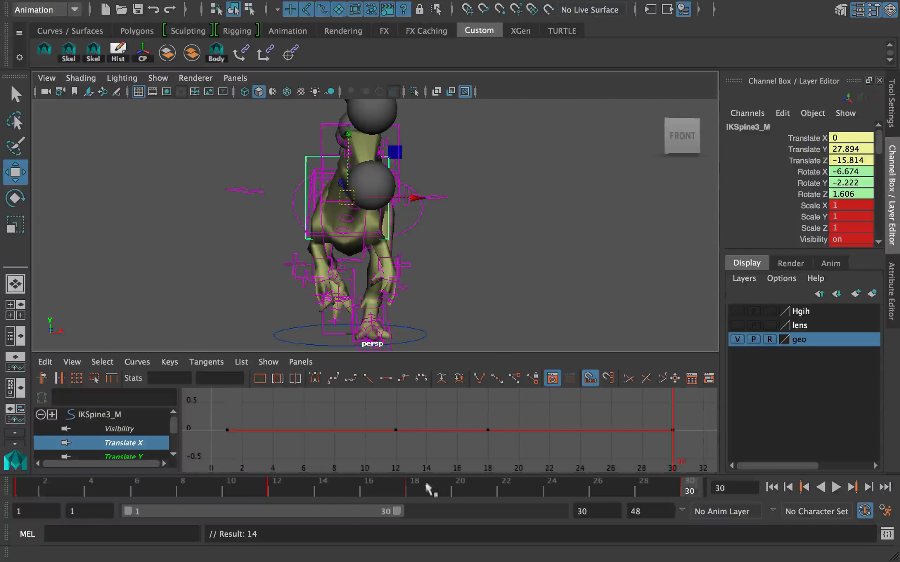
click(234, 487)
shift+drag(249, 487, 465, 488)
right_click(413, 488)
click(457, 321)
click(19, 488)
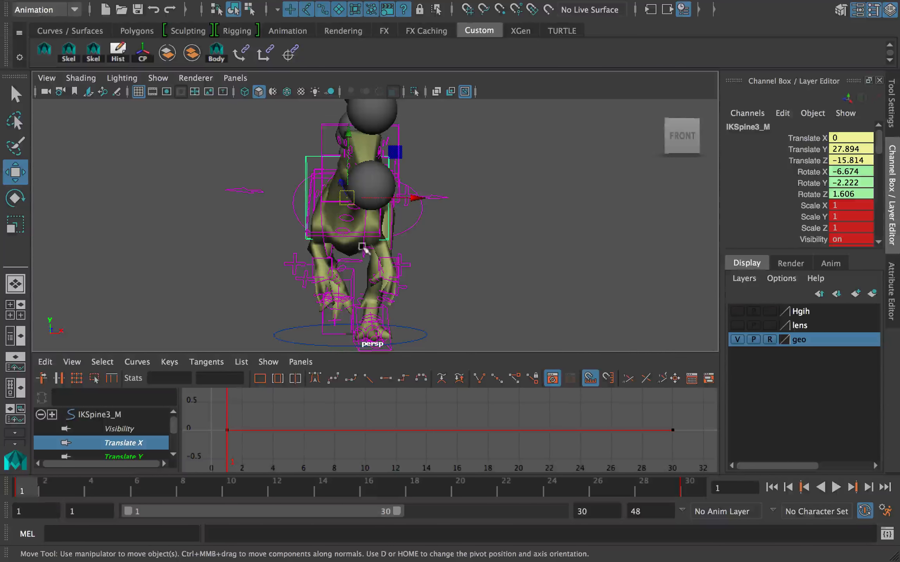
Step: At frame 5, shift IKSpine3_M sideways to a Translate X of about -6.5 and key its translation
drag(30, 488, 148, 491)
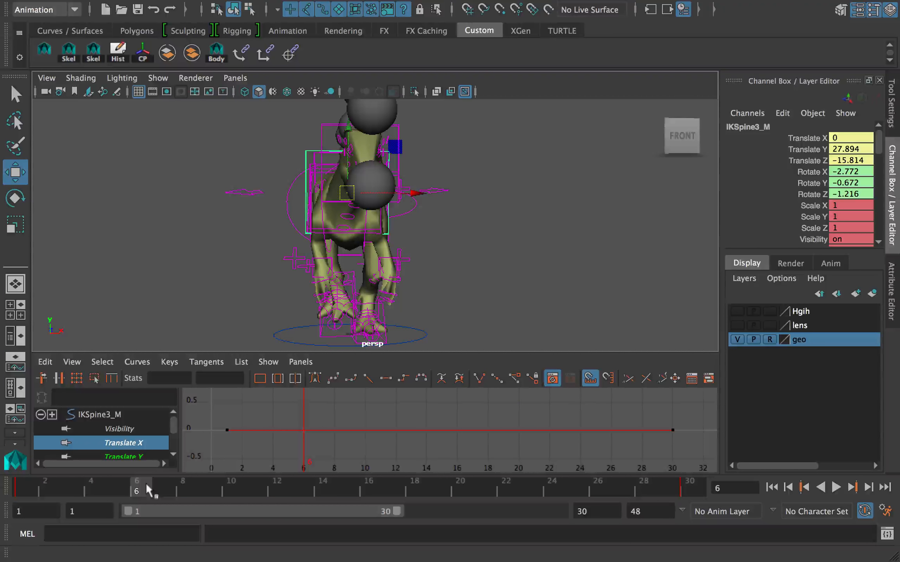
drag(146, 486, 12, 492)
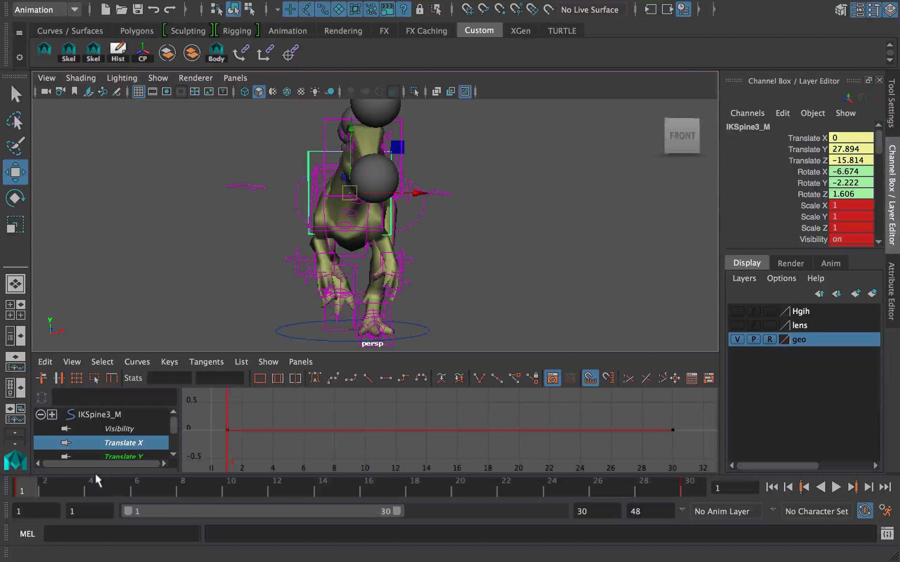
drag(50, 492, 113, 492)
drag(345, 188, 342, 194)
key(shift+w)
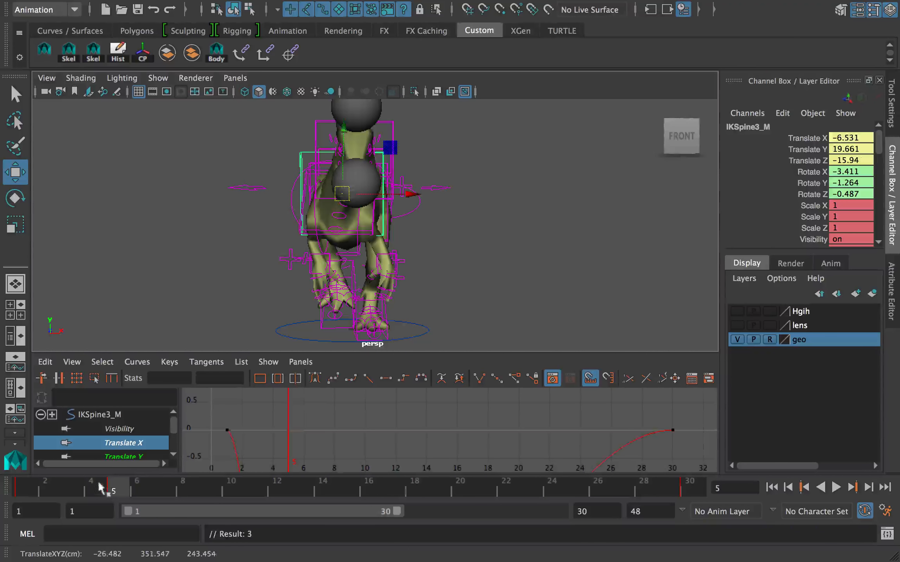
Step: Free the tangent weights on IKSpine3_M's Translate X keys at frames 1 and 30, and adjust the out-tangent at frame 1
scroll(288, 427, down, 5)
alt+right_drag(288, 427, 299, 426)
alt+middle_drag(299, 426, 251, 393)
drag(298, 395, 507, 420)
key(f)
alt+right_drag(453, 427, 378, 424)
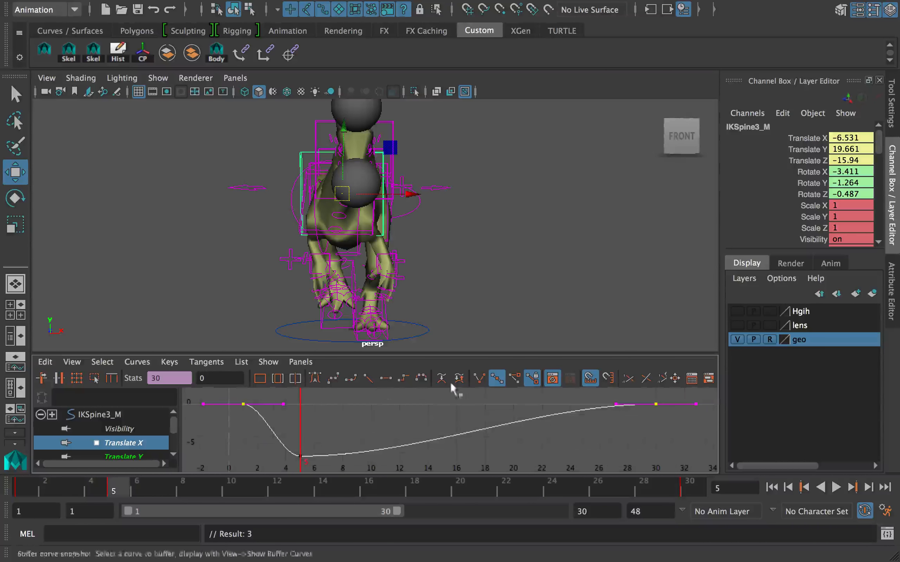
click(515, 378)
right_drag(430, 395, 439, 369)
click(514, 378)
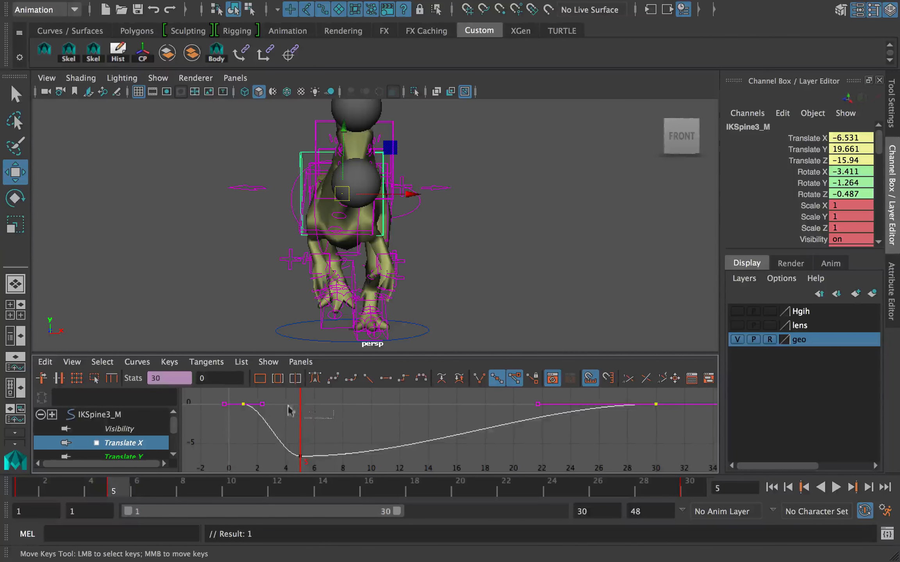
click(261, 403)
click(300, 456)
Step: At frame 13, shift IKSpine3_M to the opposite side and key it at a Translate X of about 5
drag(44, 492, 128, 487)
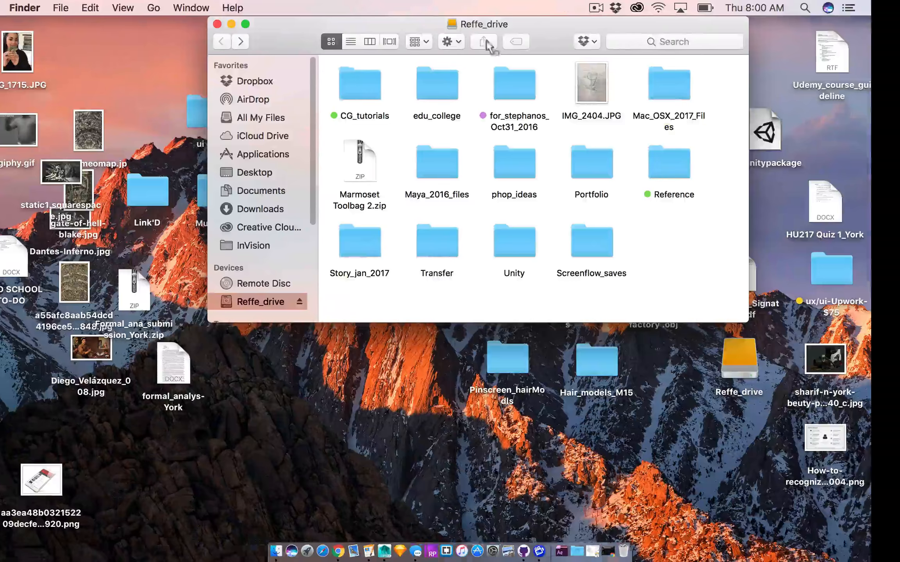
click(624, 8)
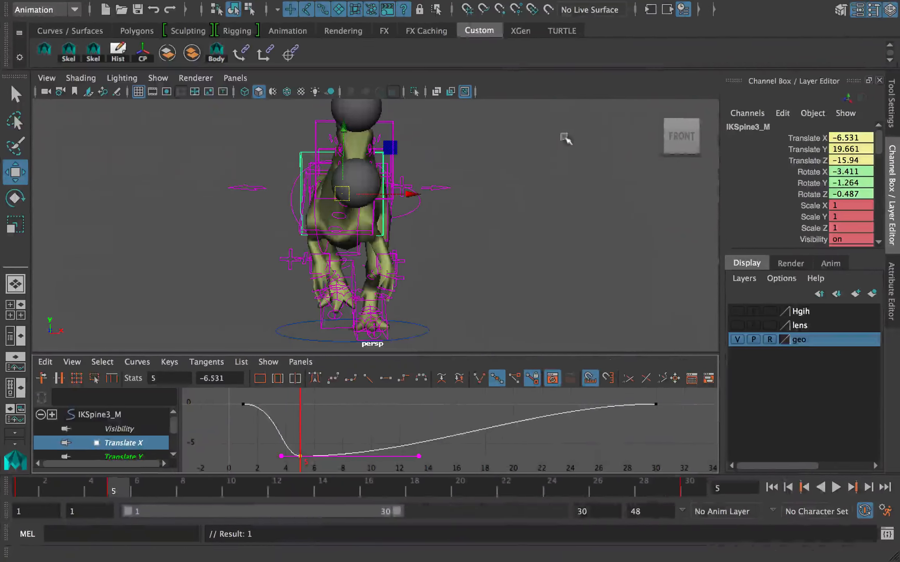
click(70, 491)
drag(71, 491, 300, 490)
mouse_move(355, 199)
mouse_down()
mouse_move(371, 214)
mouse_move(357, 212)
mouse_move(359, 198)
mouse_up()
key(f)
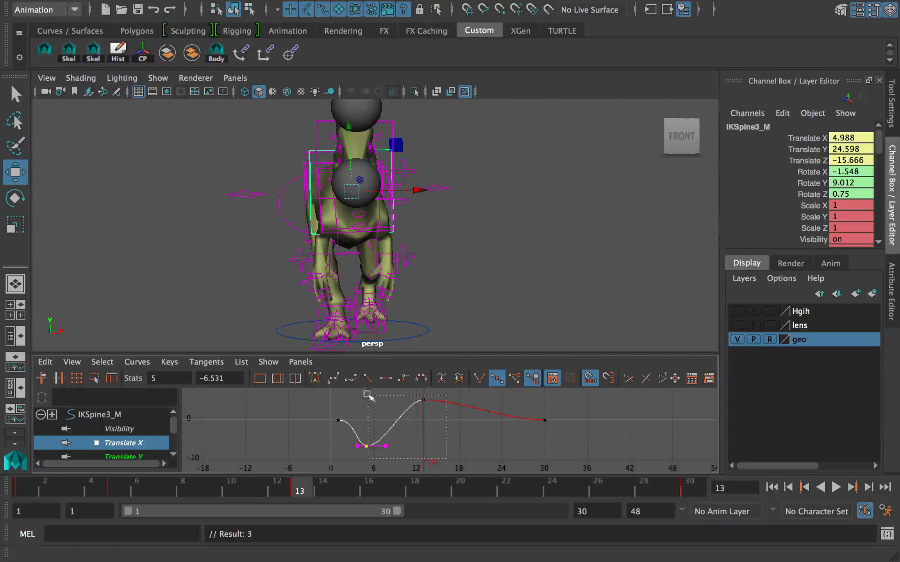
Step: Free the tangent weights at frames 5 and 13, tilt the frame 13 out-tangent upward, and slightly lengthen the out-tangent at frame 5
drag(368, 395, 366, 393)
click(514, 376)
click(463, 400)
middle_drag(464, 424, 479, 419)
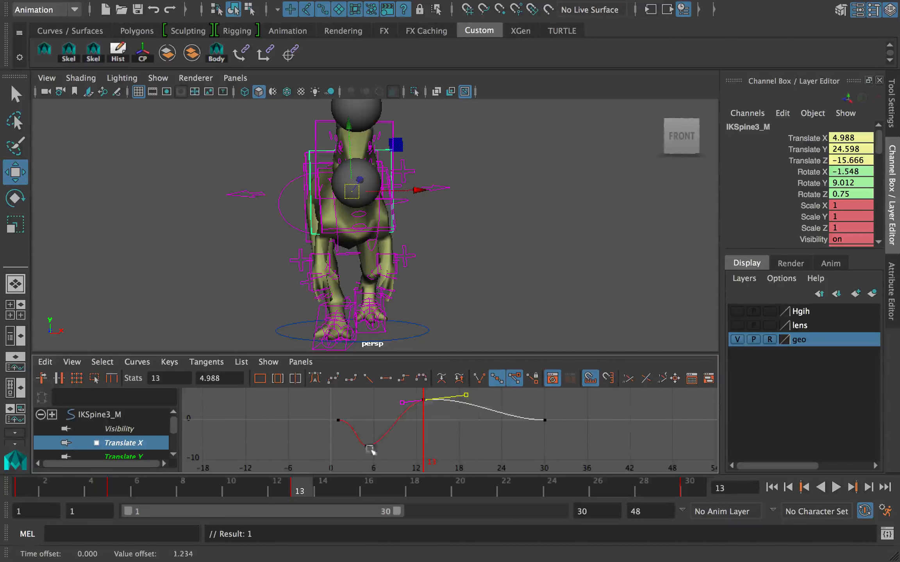
click(367, 446)
click(386, 447)
middle_drag(399, 457, 402, 457)
key(alt+v)
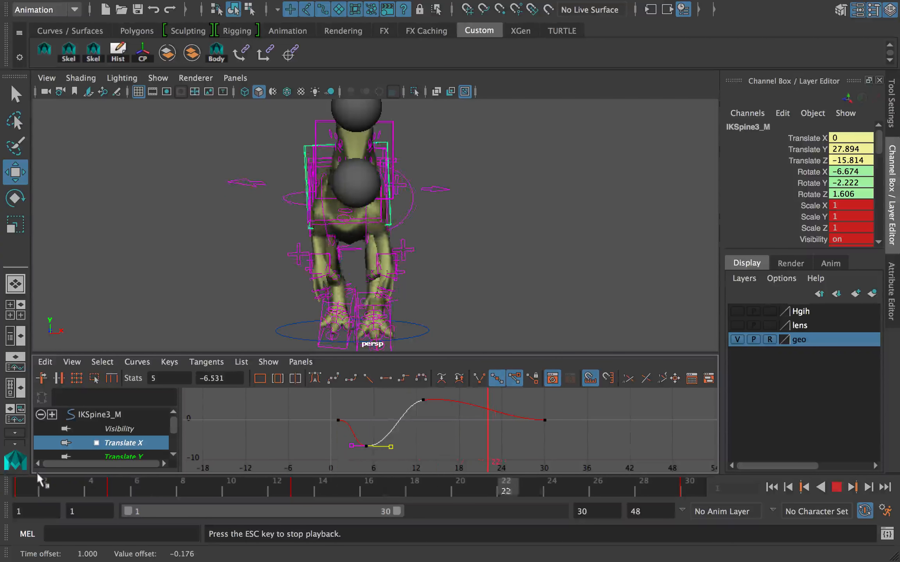
Step: Move the low Translate X key at frame 5 to frame 6 and check the timing in playback
drag(59, 489, 112, 494)
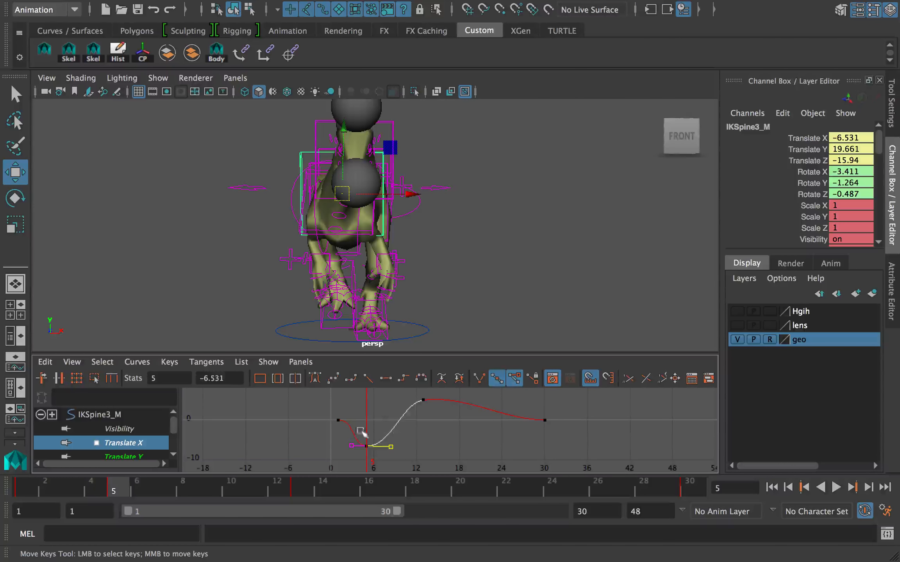
drag(362, 432, 374, 458)
shift+middle_drag(398, 457, 406, 456)
key(alt+v)
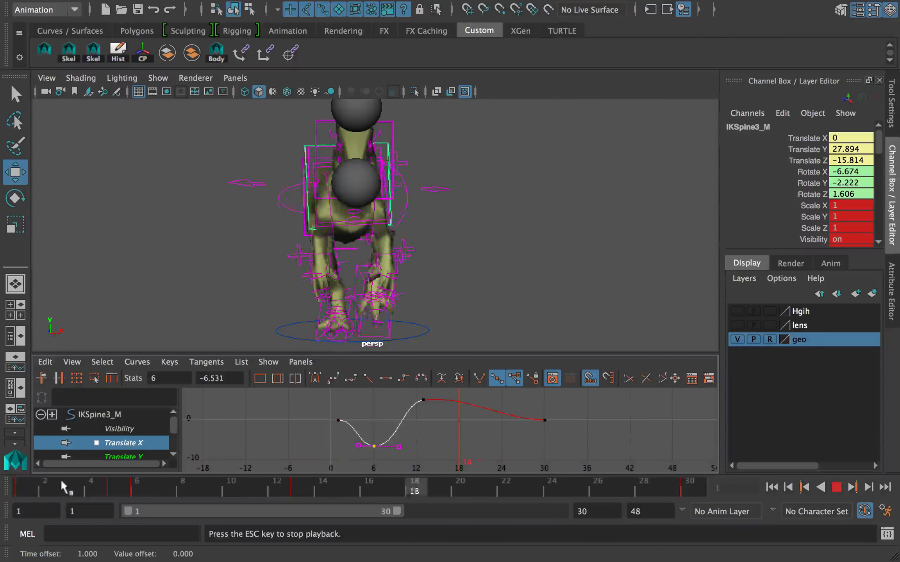
Step: Move the peak Translate X key at frame 13 to frame 14 and play back the loop
click(325, 490)
drag(464, 435, 414, 393)
shift+middle_drag(419, 406, 440, 438)
key(alt+v)
click(325, 489)
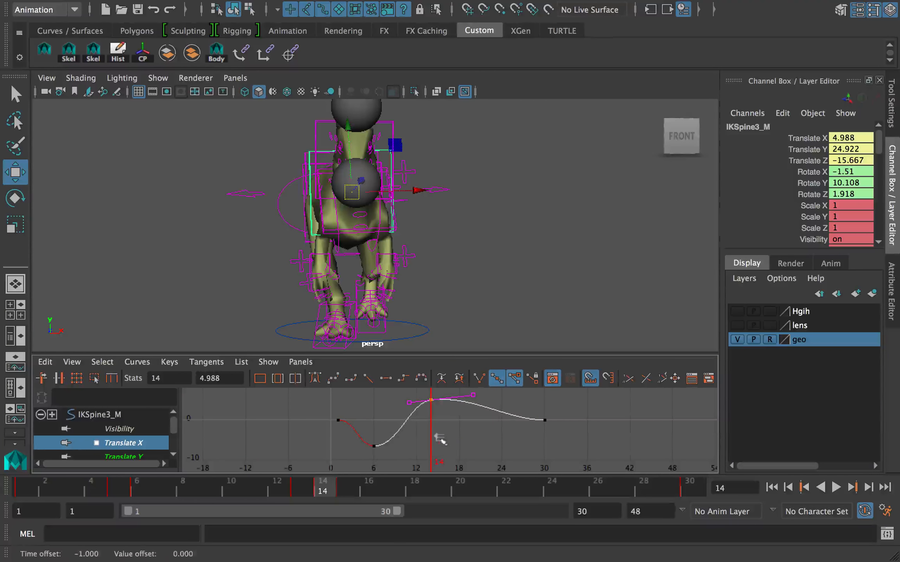
Step: Slightly adjust the Translate X in-tangent at frame 14, check it in playback, and save the scene
drag(395, 419, 419, 395)
middle_drag(415, 424, 415, 422)
click(23, 489)
key(alt+v)
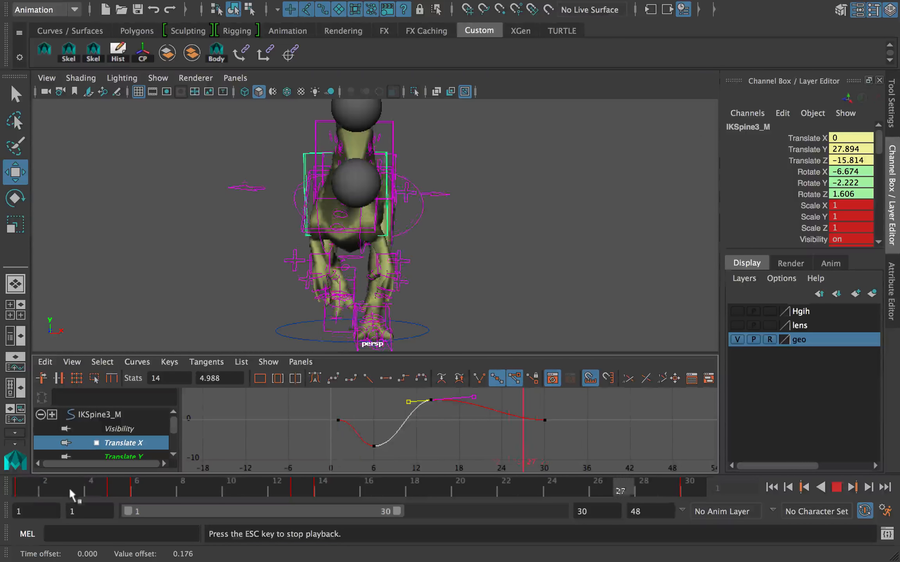
click(23, 489)
key(super+s)
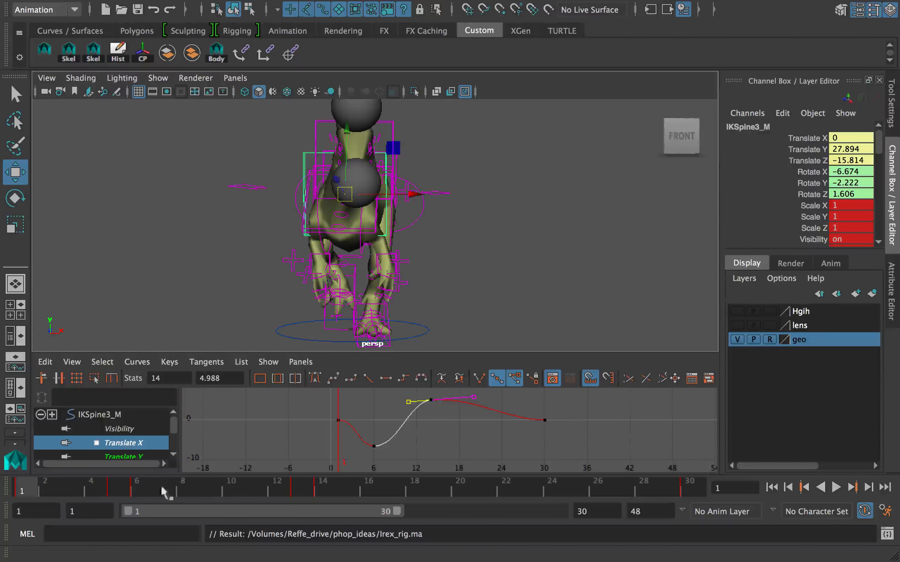
Step: Scrub and play back the loop from frame 1 to examine the spine's side-to-side sway
click(335, 484)
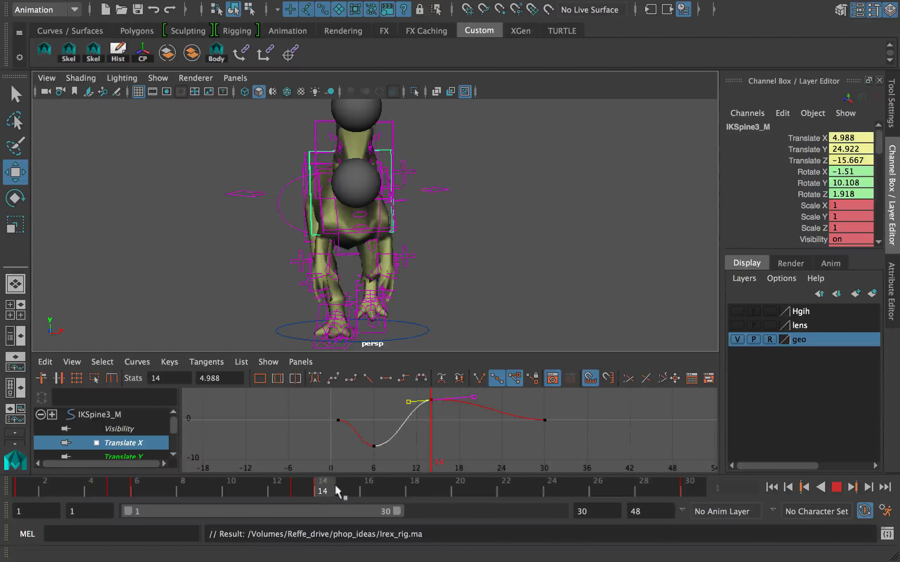
drag(43, 486, 370, 482)
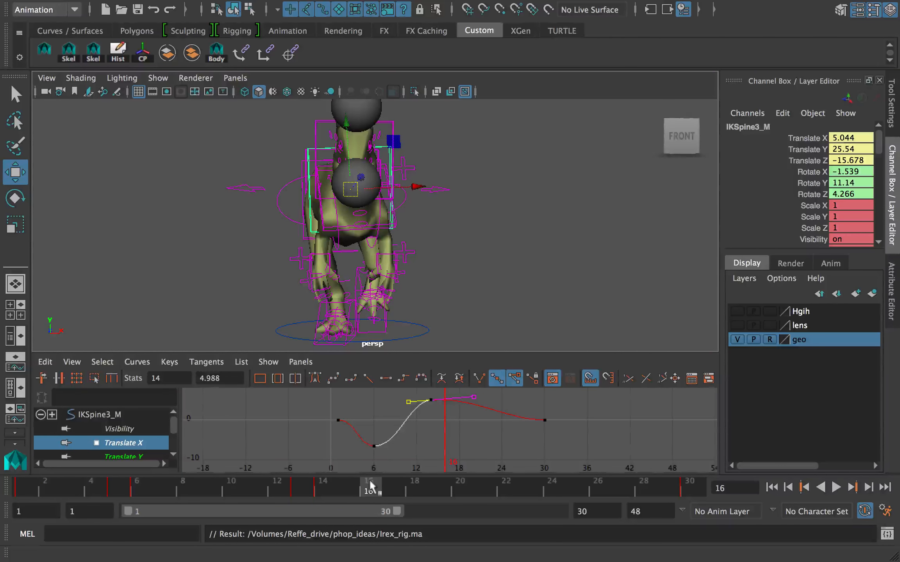
click(22, 489)
key(alt+v)
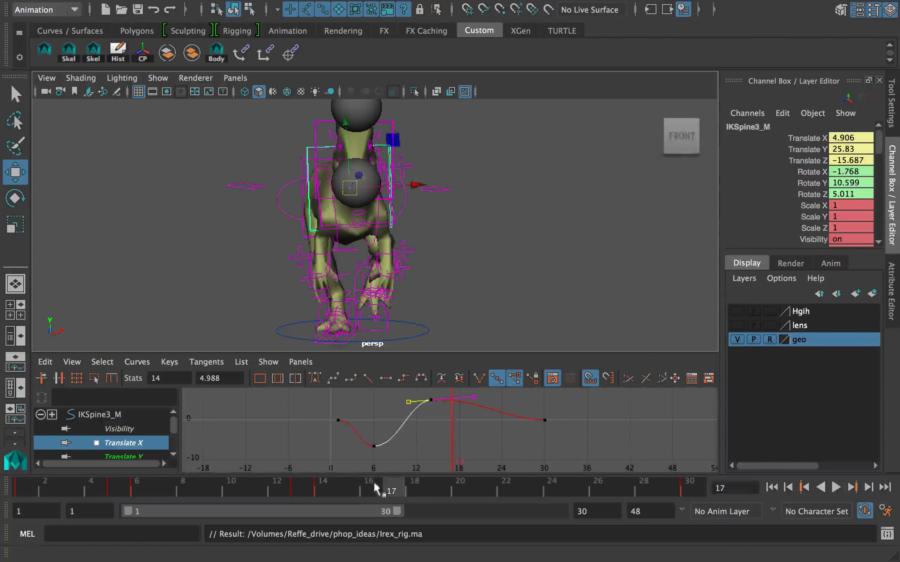
click(23, 489)
key(alt+v)
key(Escape)
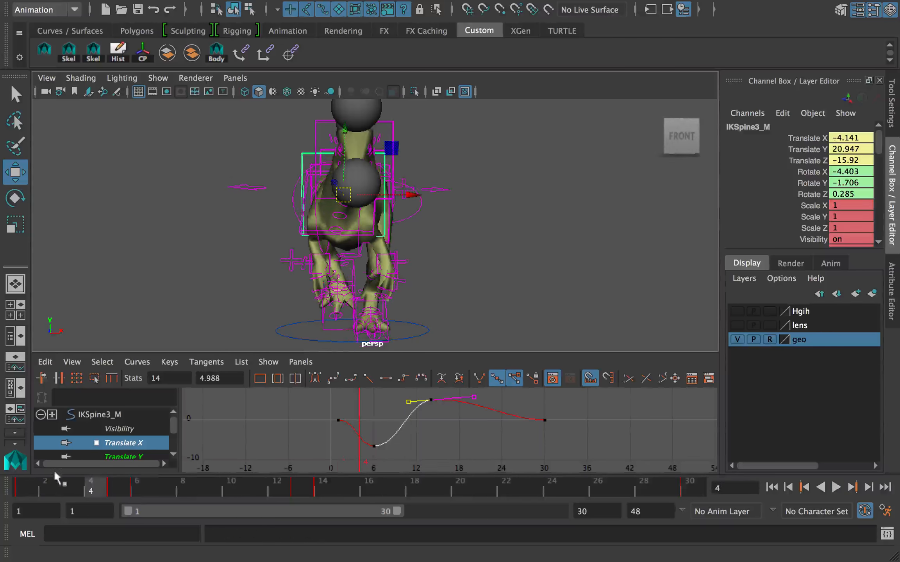
Step: At frame 24, move IKSpine3_M close to centre and key its translation
drag(119, 493, 551, 491)
key(alt+v)
key(alt+v)
drag(348, 189, 348, 196)
key(shift+w)
Step: At frame 26, shift IKSpine3_M to a Translate X of about -3 and key its translation
drag(559, 490, 609, 484)
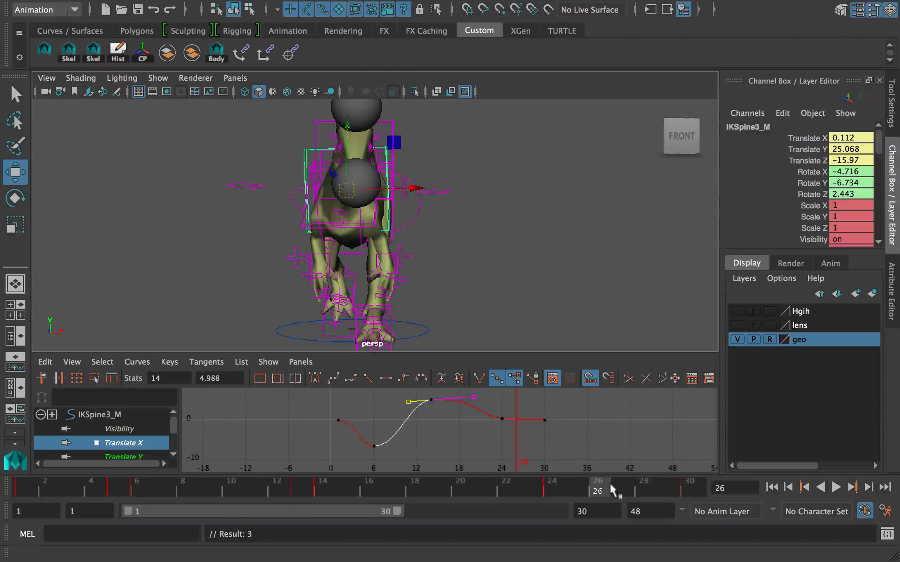
middle_drag(405, 228, 466, 282)
key(super+z)
key(shift+w)
alt+middle_drag(531, 415, 503, 415)
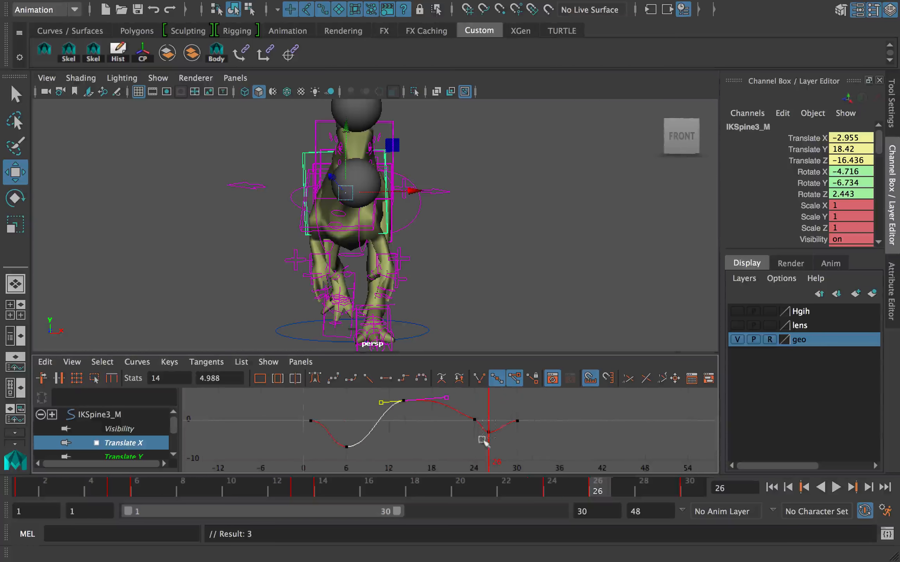
Step: Flatten the tangents of the Translate X key at frame 26
drag(481, 439, 498, 426)
right_click(518, 447)
click(572, 408)
alt+right_drag(506, 448, 531, 441)
alt+middle_drag(515, 437, 433, 426)
Step: Move the Translate X key at frame 24 to frame 23, raising it slightly, and lengthen the out-tangent at frame 26
drag(433, 404, 418, 426)
middle_drag(418, 429, 418, 429)
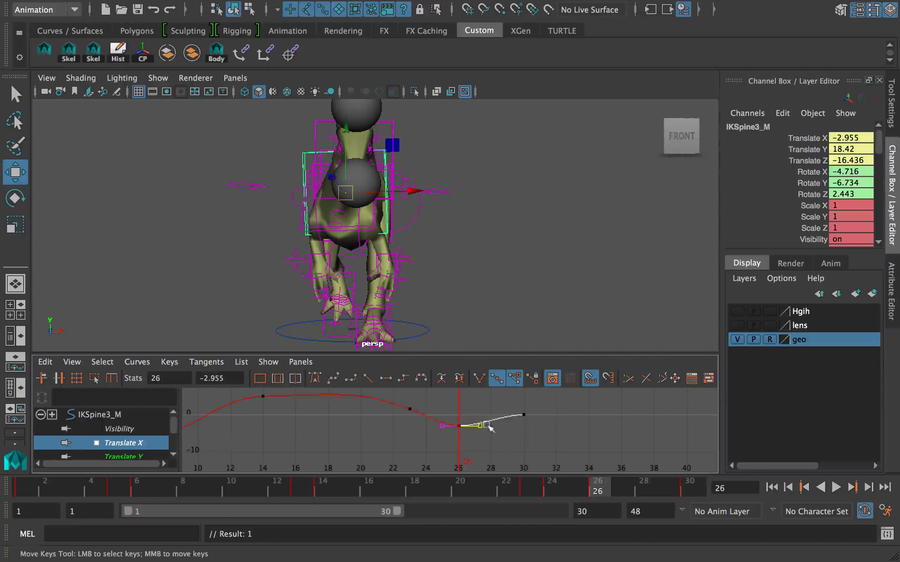
drag(571, 487, 690, 487)
click(778, 489)
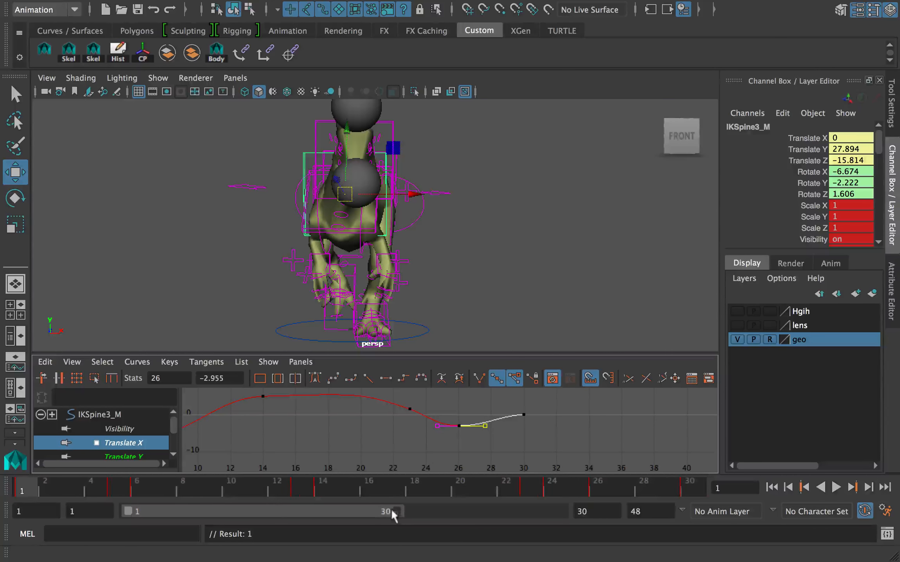
Step: Shorten the playback range to end at frame 29 and play back the loop
drag(396, 511, 387, 512)
key(alt+v)
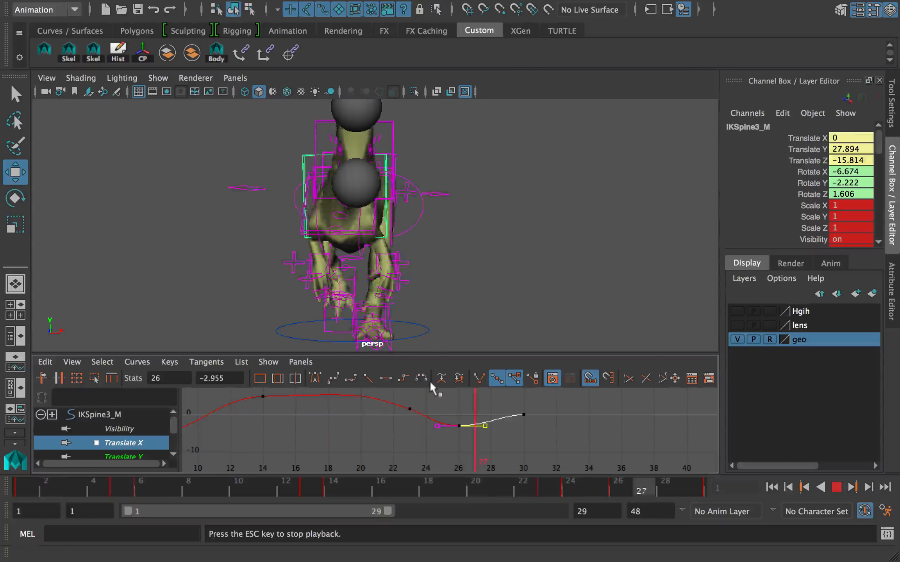
key(Escape)
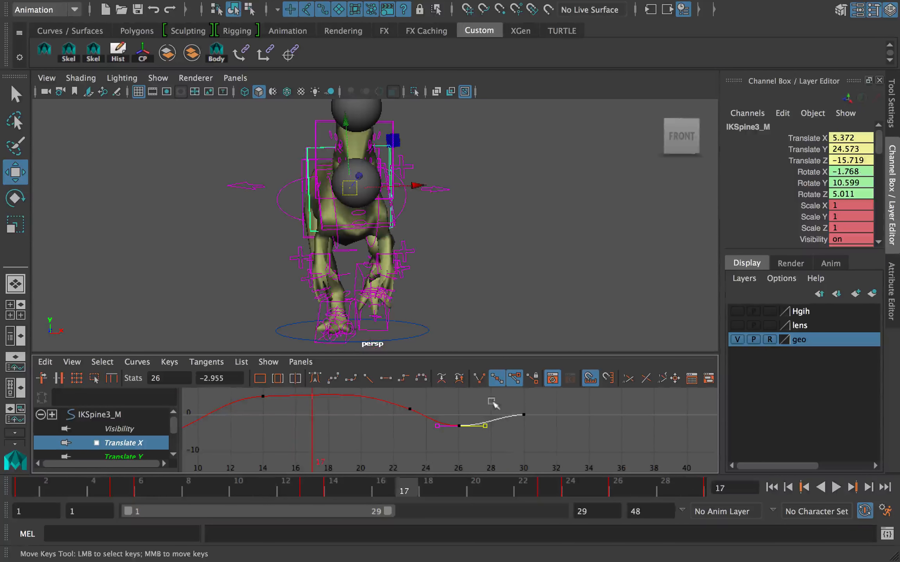
Step: Delete the Translate X key at frame 23 and play back the walk cycle
drag(434, 398, 402, 419)
key(Delete)
key(alt+v)
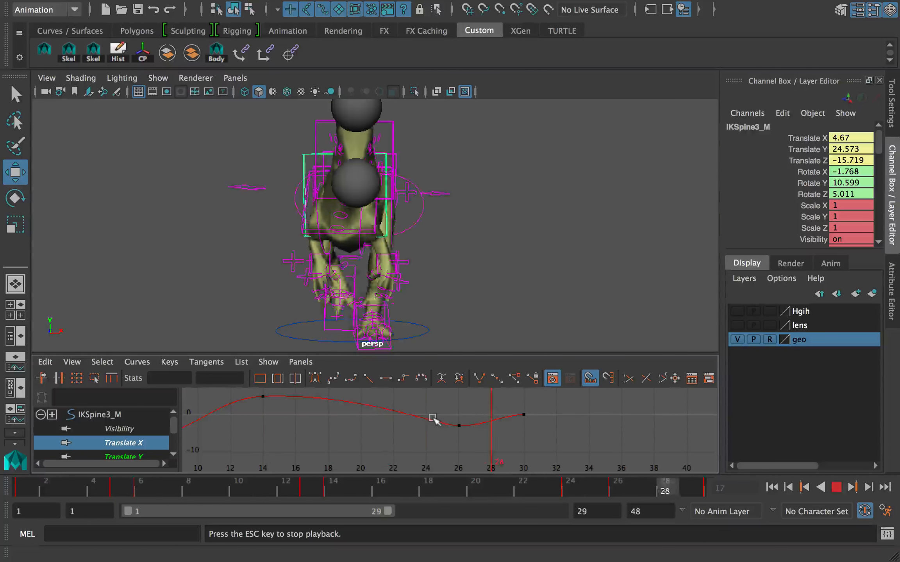
key(alt+v)
Step: Move the Translate X key from frame 26 to frame 24 without changing its value, and play back the loop
alt+middle_drag(356, 412, 477, 414)
scroll(477, 414, down, 2)
click(590, 420)
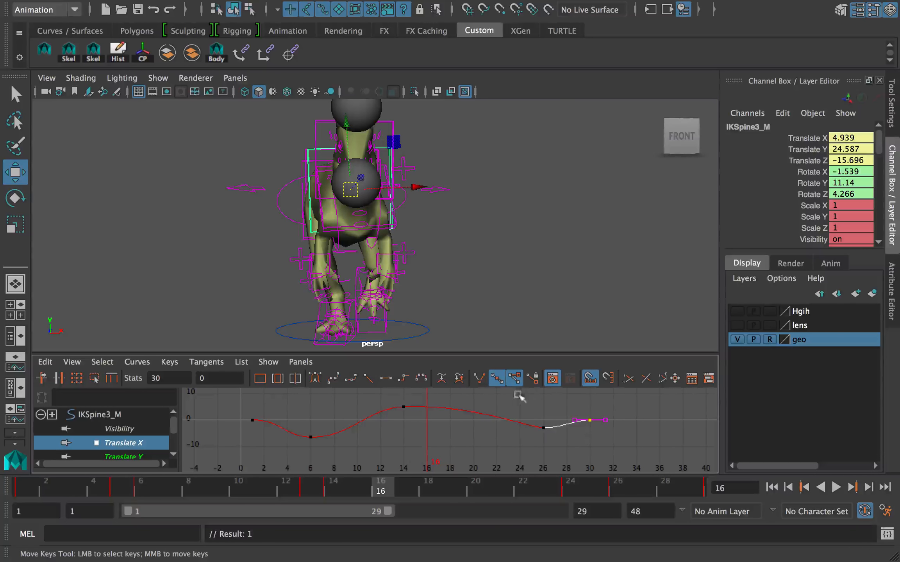
key(alt+v)
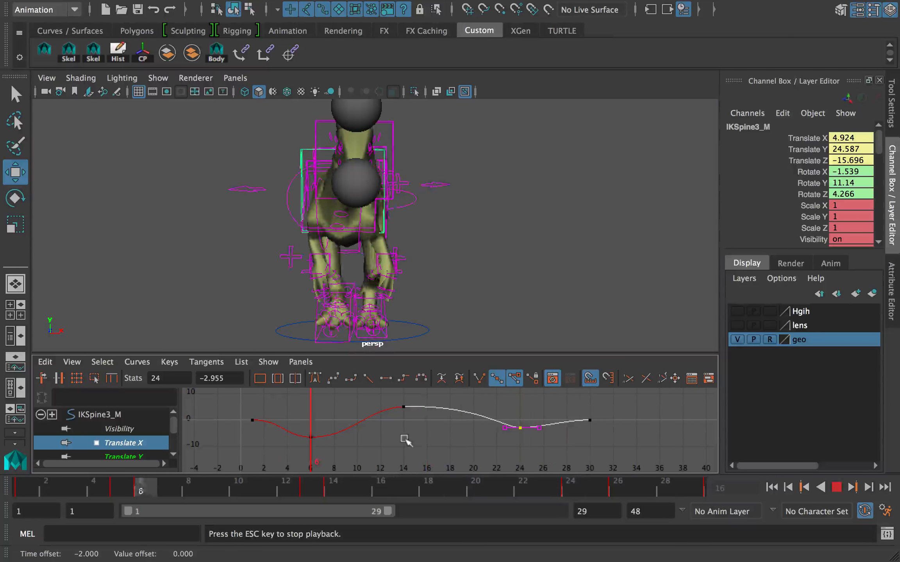
Step: At frame 19, shift IKSpine3_M to a Translate X of about 10 and key its translation
drag(129, 491, 453, 490)
drag(353, 193, 359, 197)
key(shift+w)
Step: Apply auto tangents to the Translate X keys at frames 14 and 19, steepen the frame 14 tangent, and play back the loop
alt+middle_drag(468, 416, 452, 425)
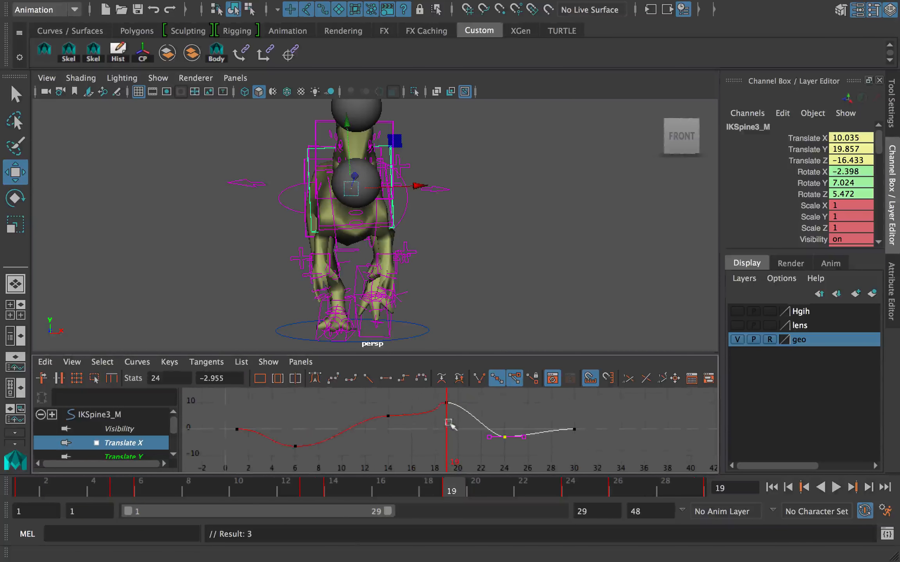
drag(452, 424, 381, 395)
click(316, 379)
click(407, 408)
middle_drag(429, 429, 428, 426)
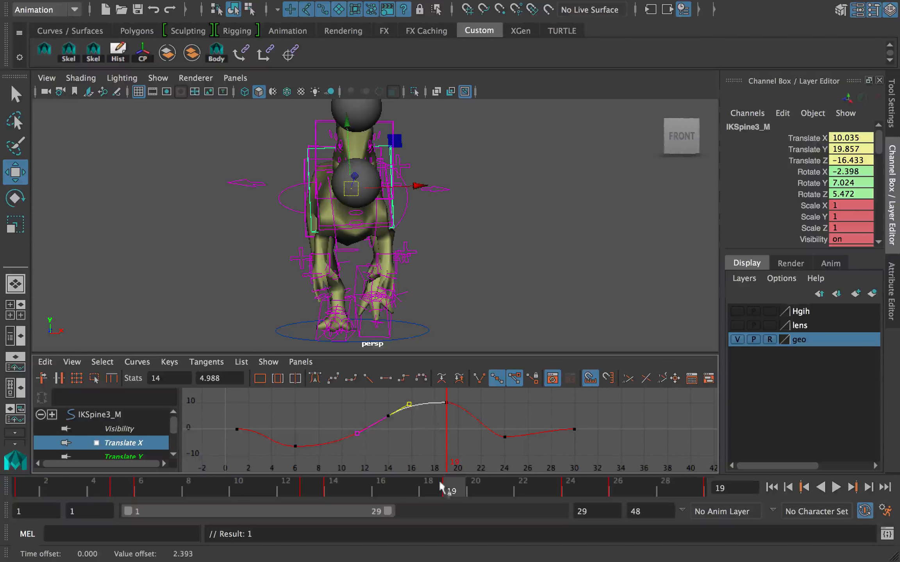
key(alt+v)
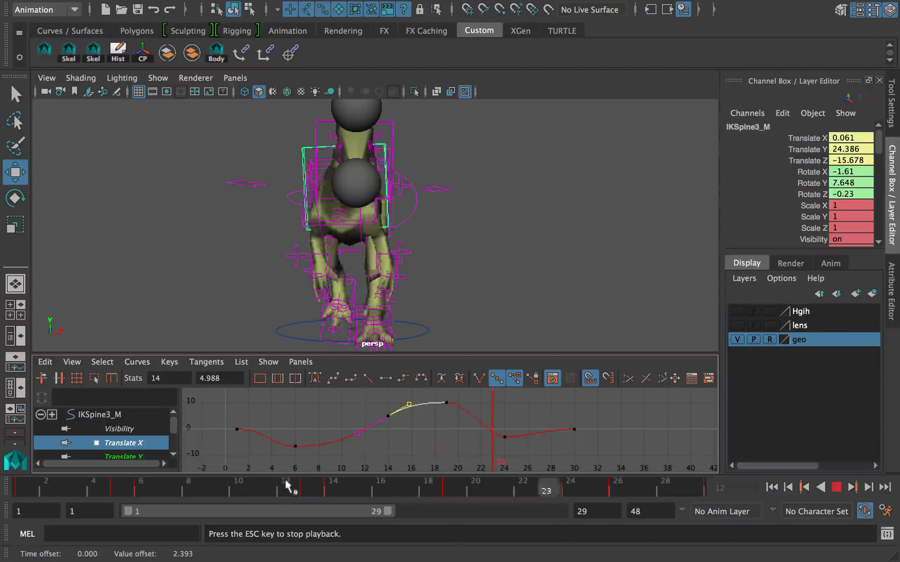
Step: Delete the leftover IKSpine3_M keys at frame 26 and play back the animation
right_click(626, 492)
click(656, 321)
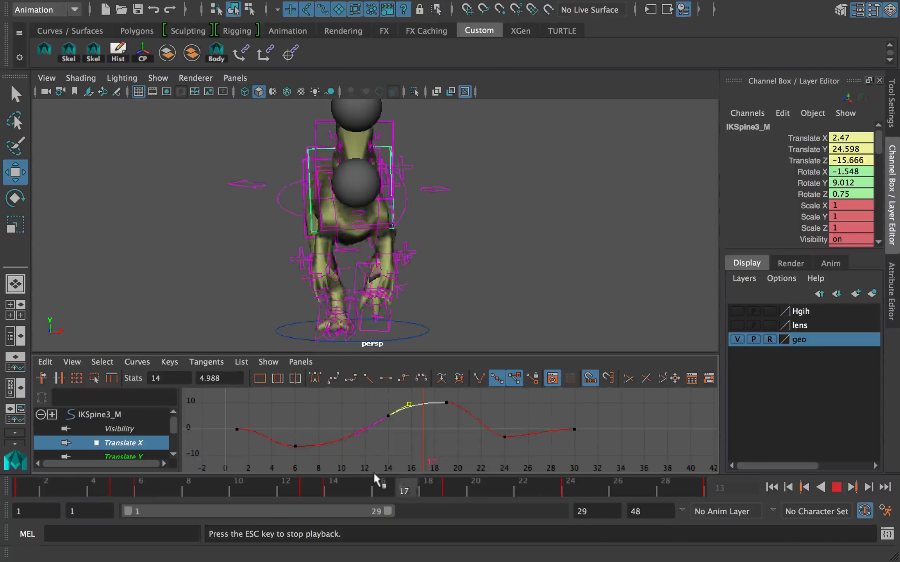
key(Escape)
Step: Delete the IKSpine3_M keys at frames 6 and 5, playing back the loop to check the motion
drag(547, 491, 691, 490)
click(771, 487)
drag(90, 500, 140, 492)
right_drag(141, 493, 188, 411)
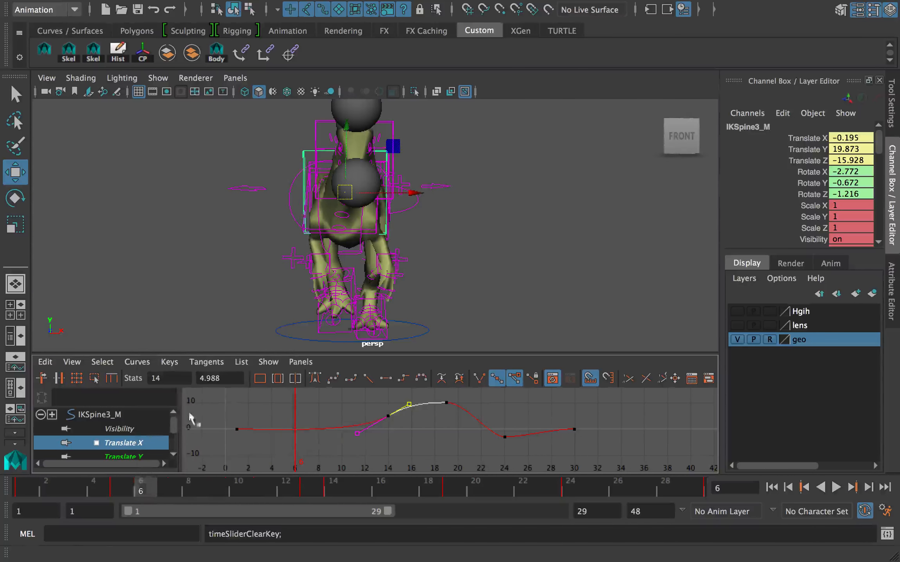
key(alt+v)
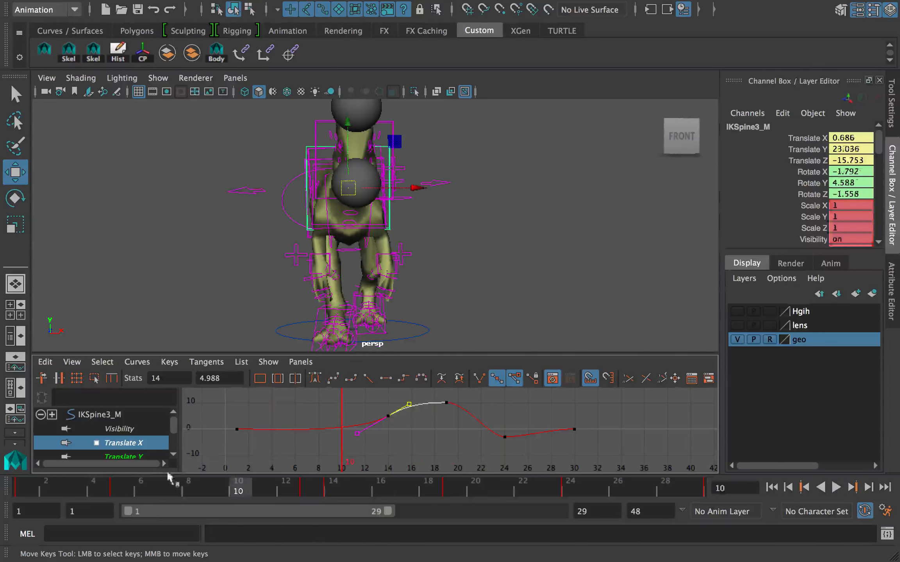
right_drag(119, 489, 161, 324)
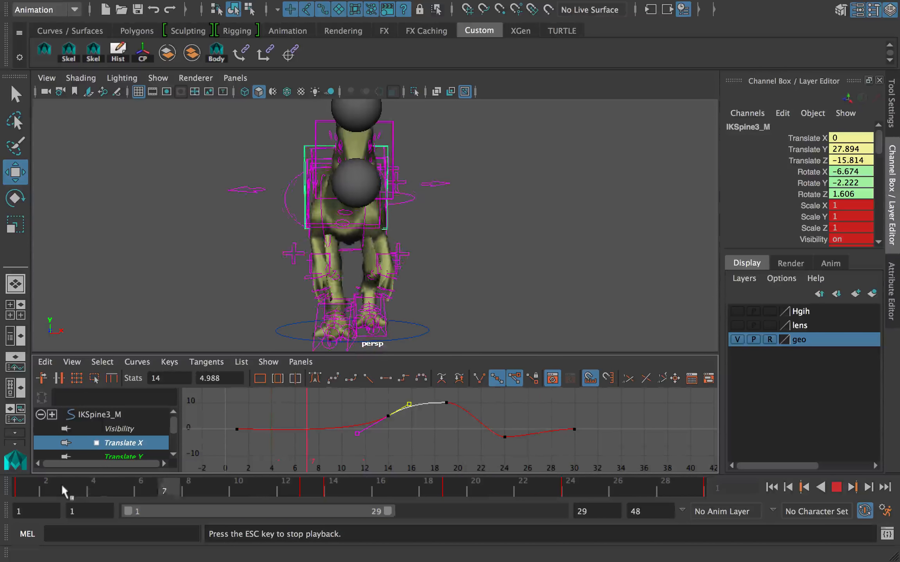
key(Escape)
Step: Free the tangent weights of the Translate X key at frame 19 and move it to frame 20 at a value of 8.971
drag(457, 423, 461, 397)
click(513, 379)
middle_drag(492, 403, 503, 407)
drag(456, 432, 440, 397)
middle_drag(469, 416, 480, 419)
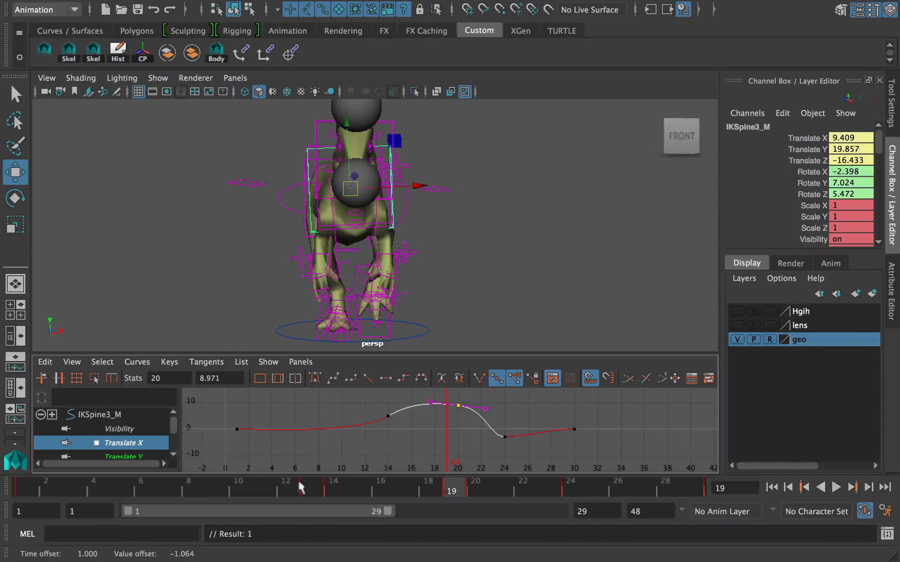
key(alt+v)
drag(457, 486, 478, 487)
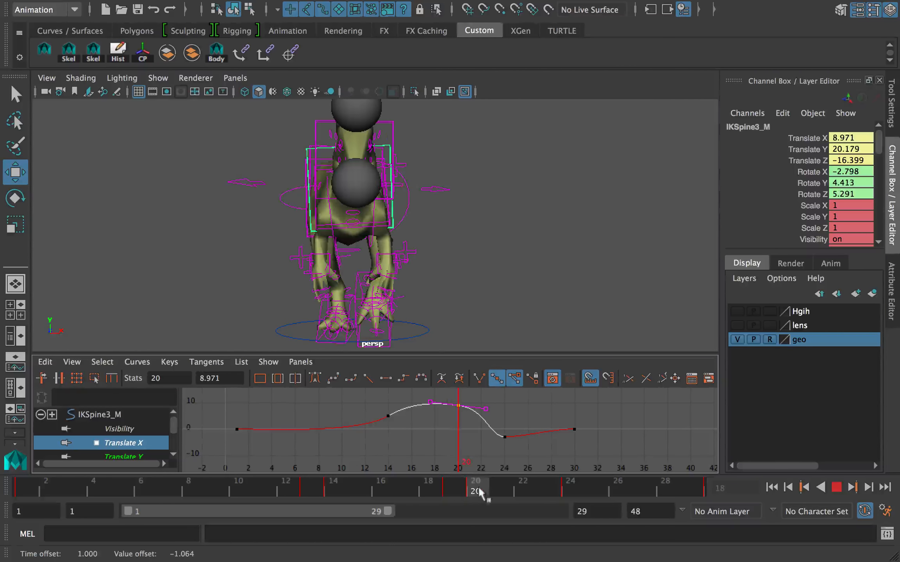
right_click(478, 486)
click(519, 325)
key(z)
Step: Delete the leftover IKSpine3_M keys at frame 19 and play back the loop
click(454, 483)
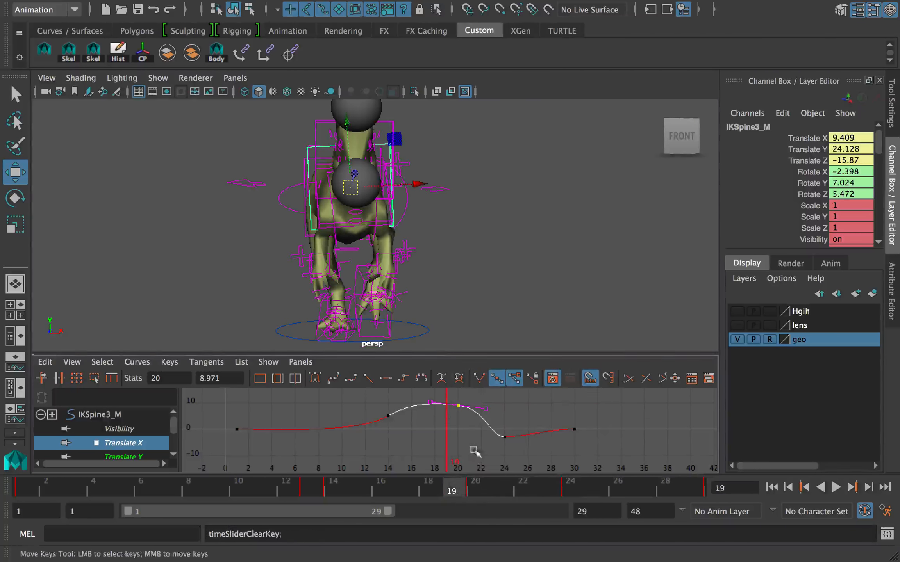
key(alt+v)
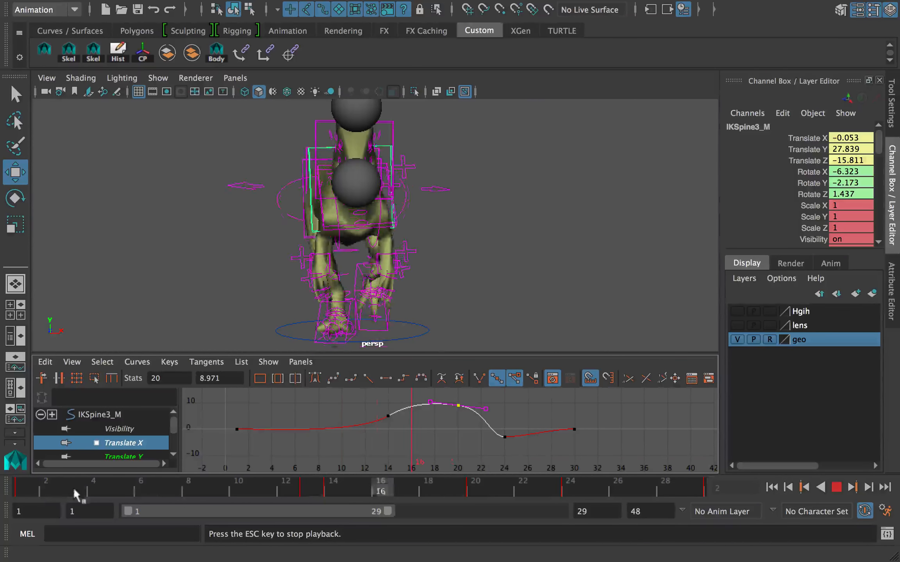
Step: Isolate the Translate Y and Z curves, then at frame 14 lower IKSpine3_M to a Translate Y of about 20 and key its translation
click(333, 488)
click(135, 457)
scroll(137, 454, down, 2)
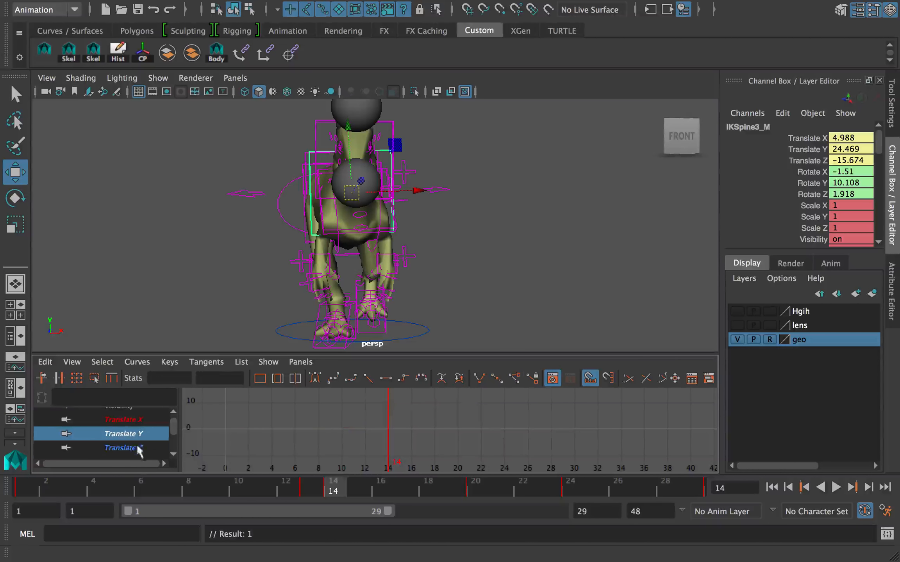
shift+click(138, 449)
key(f)
drag(437, 467, 404, 396)
key(f)
click(410, 429)
drag(359, 194, 356, 196)
Step: Delete the Translate Y and Translate Z keys at frame 13 and play back the loop
drag(223, 486, 317, 488)
drag(453, 402, 463, 469)
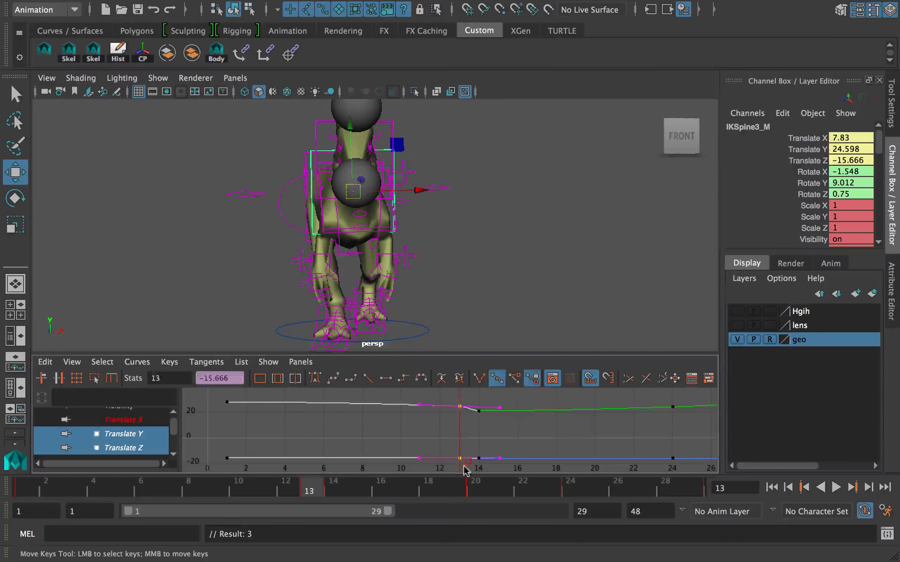
key(Delete)
key(alt+v)
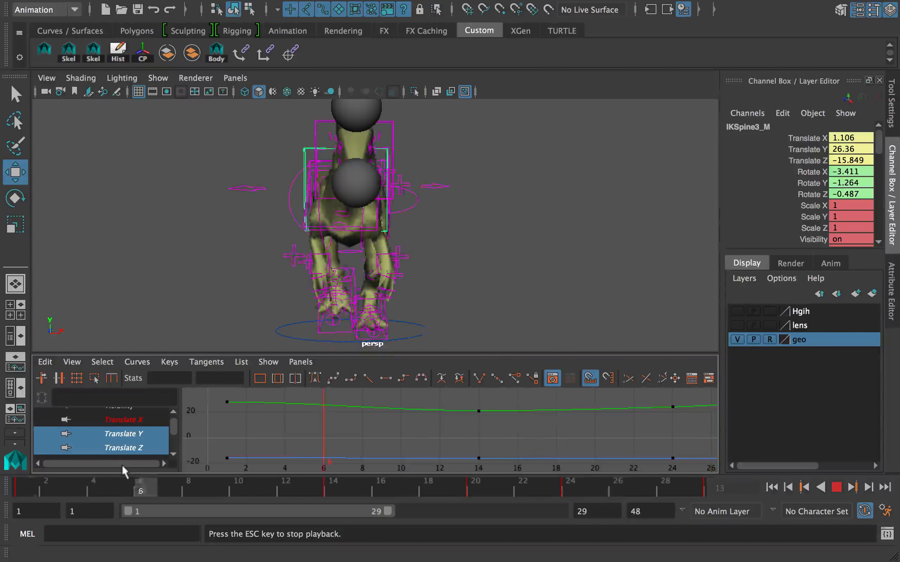
Step: Display the Translate X curve together with Translate Y and Z, play back the loop, and go to frame 6
click(30, 487)
shift+click(136, 423)
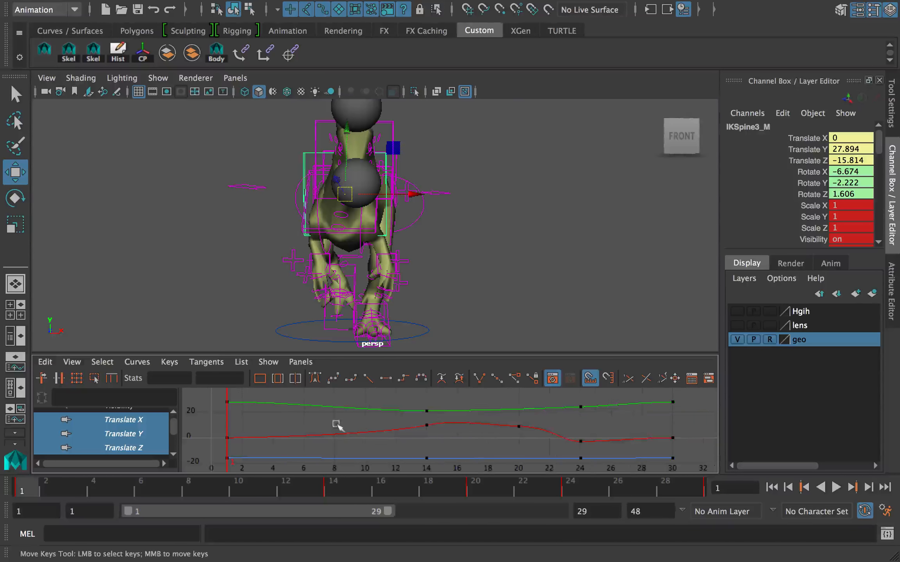
key(alt+v)
drag(91, 491, 146, 488)
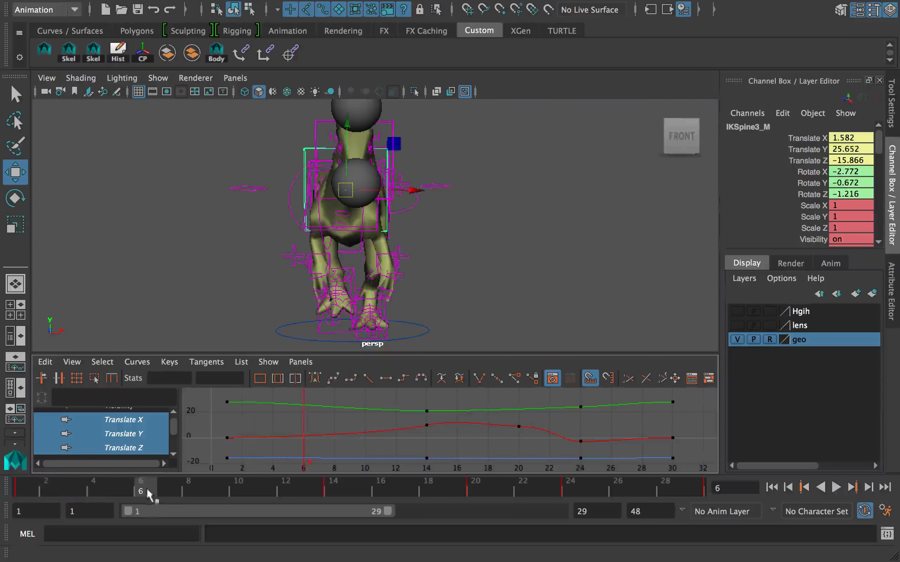